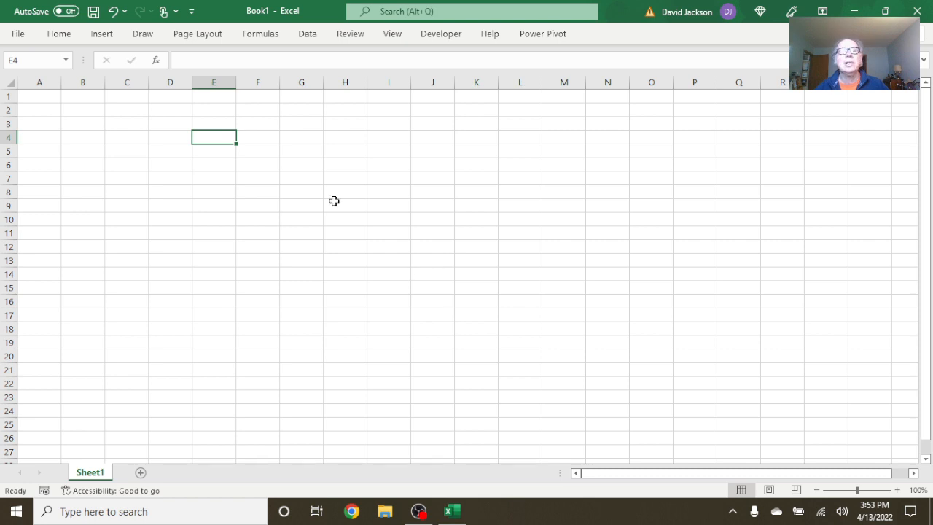
- Import data from the folder Documents\R\Cyclistic-Bike-Share\bike_data and open its file list for transformation in Power Query Editor
click(309, 32)
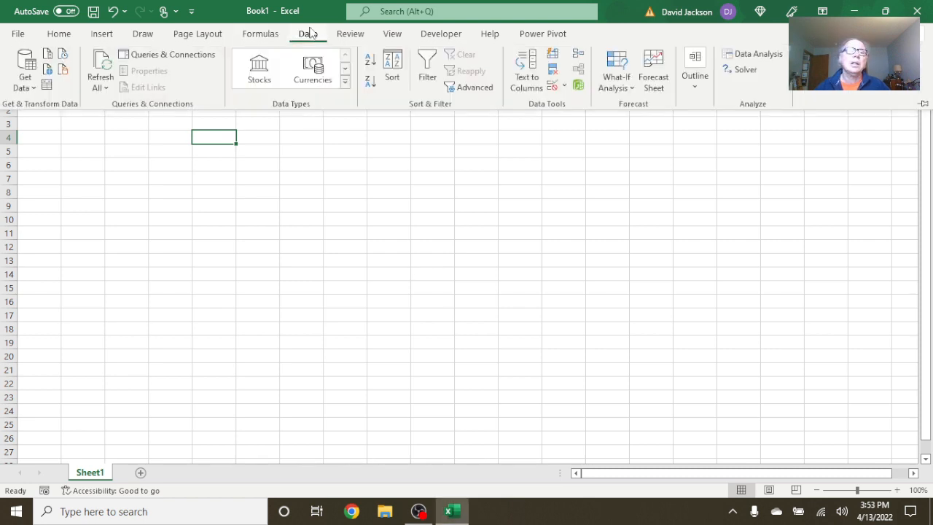
click(17, 82)
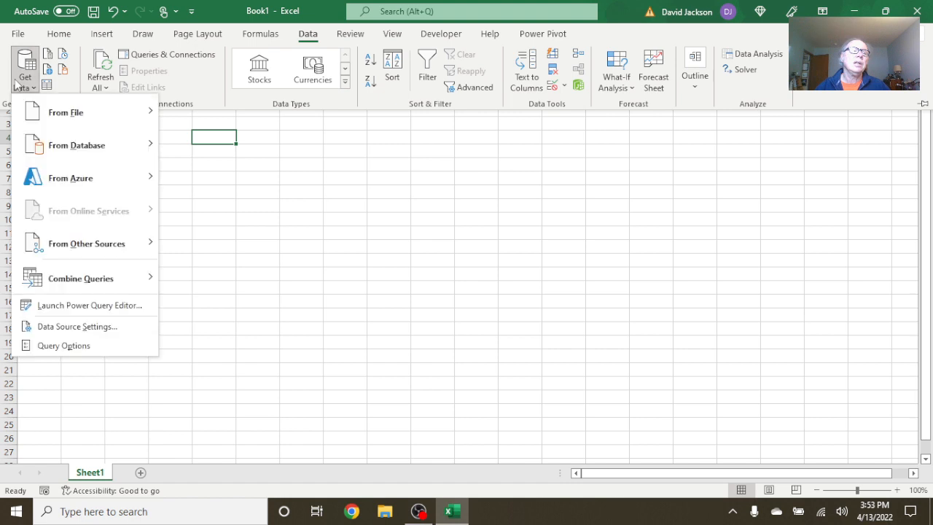
mouse_move(81, 112)
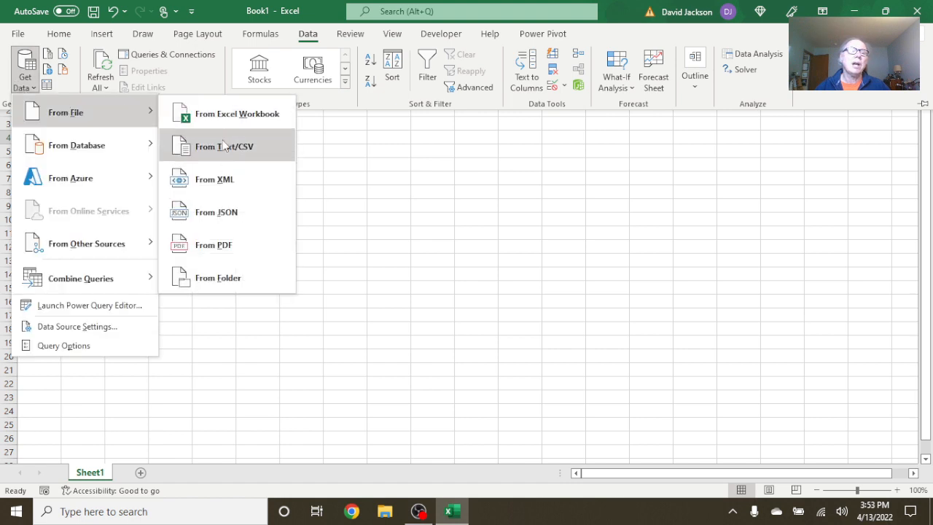
click(218, 278)
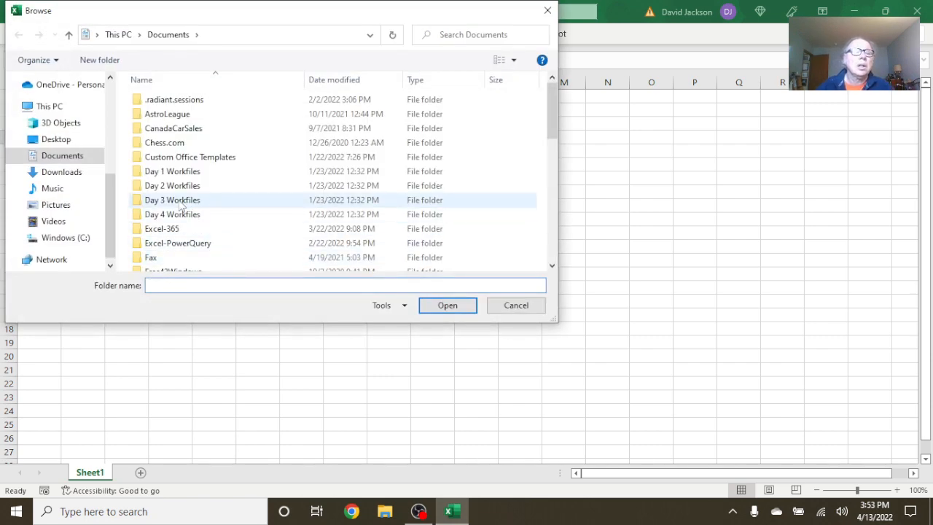
scroll(182, 211, down, 6)
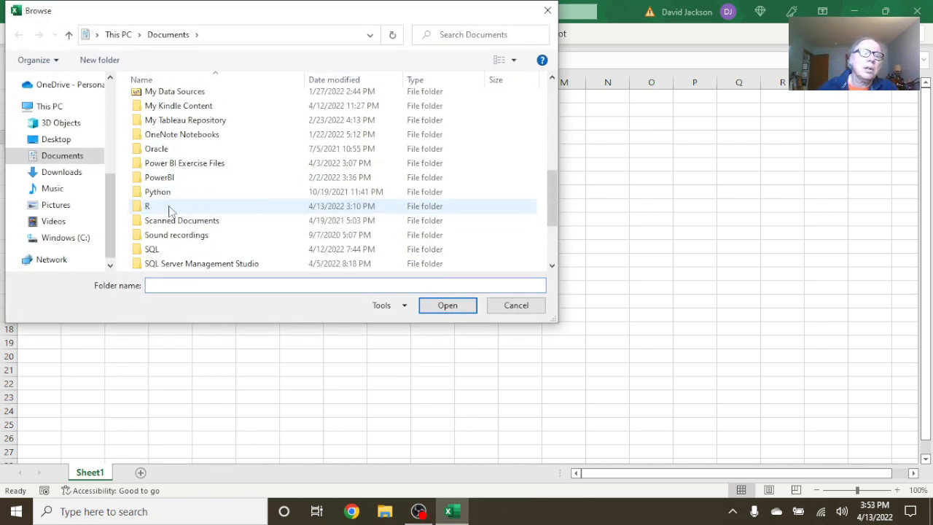
double_click(181, 207)
scroll(190, 210, down, 3)
scroll(191, 210, down, 7)
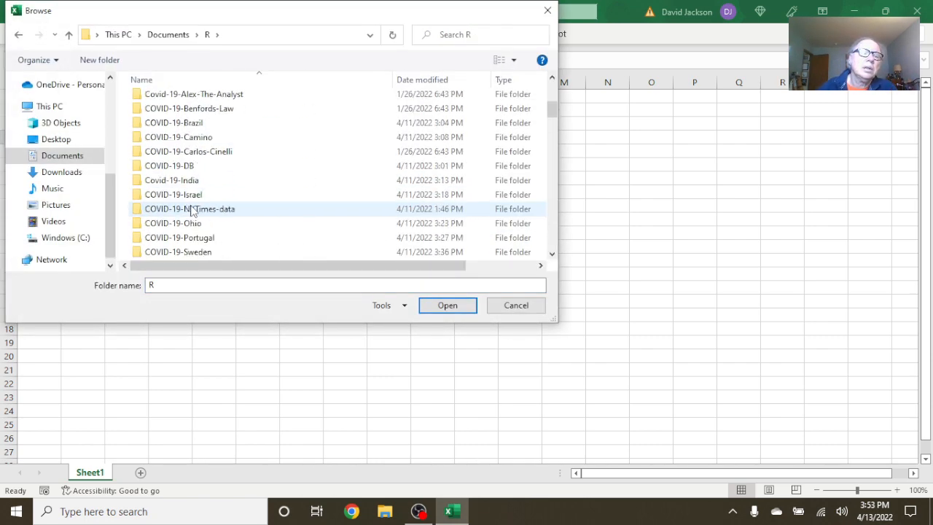
double_click(192, 169)
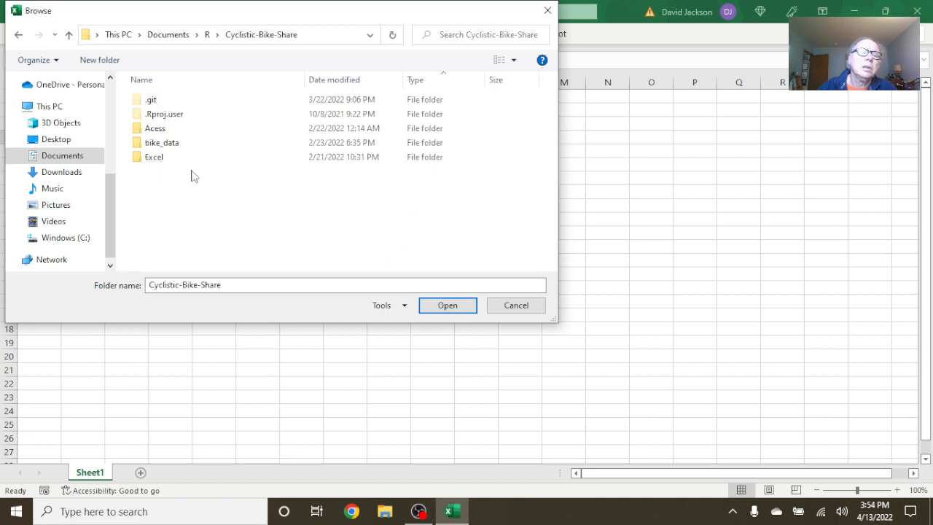
click(154, 143)
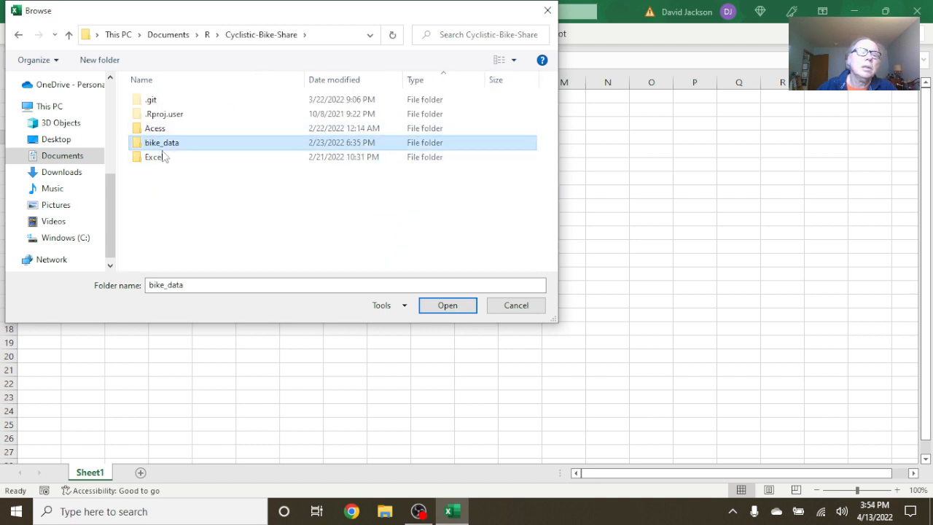
click(445, 305)
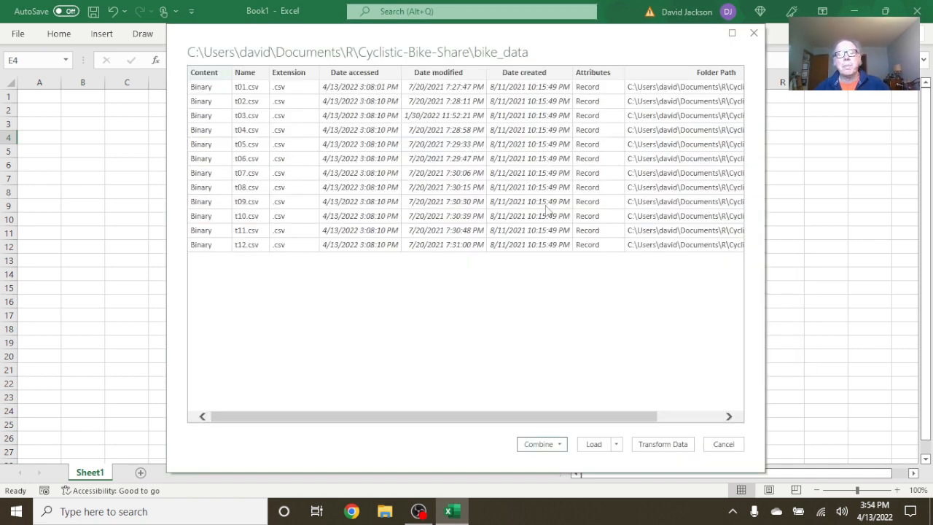
click(667, 445)
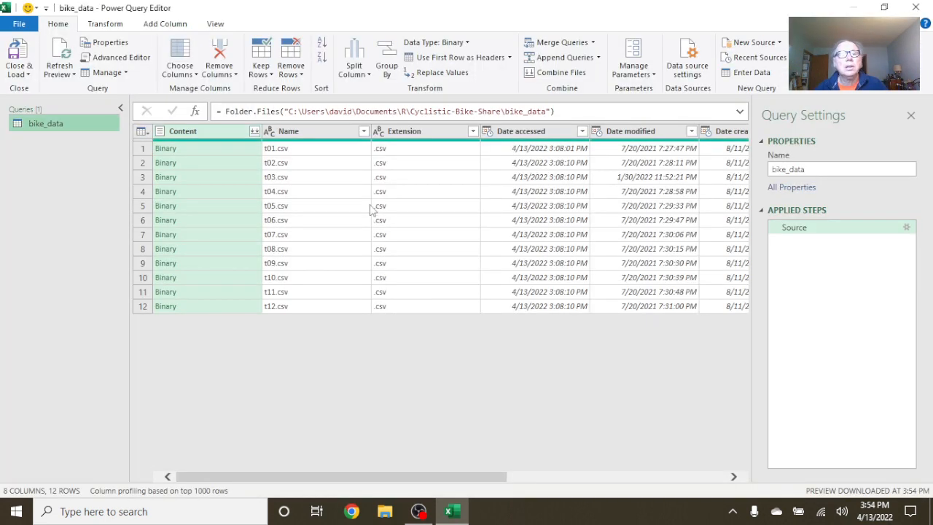
- Filter the Extension column to keep only rows where the value equals .csv
click(195, 131)
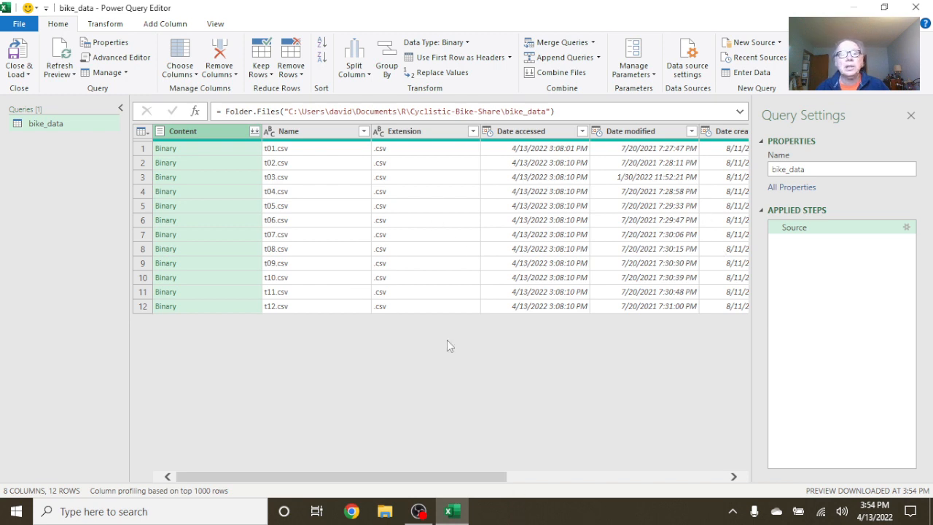
click(472, 132)
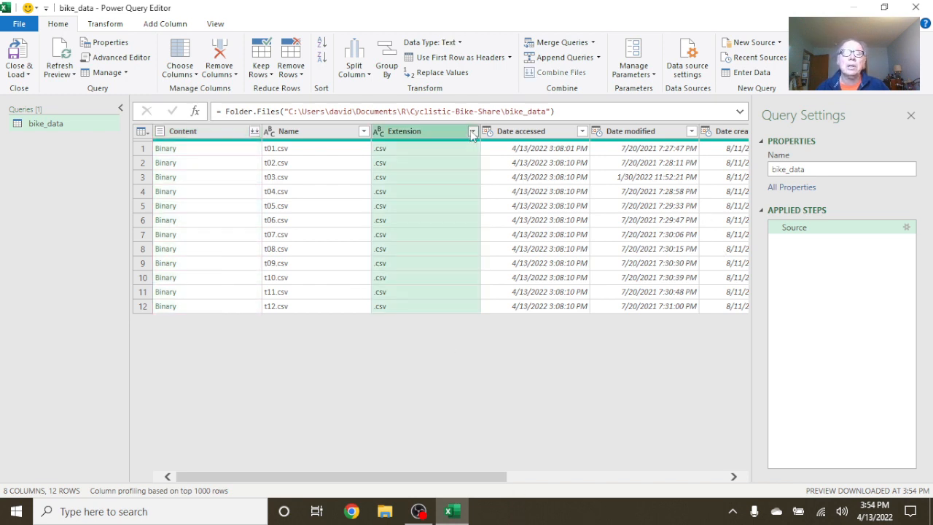
mouse_move(406, 243)
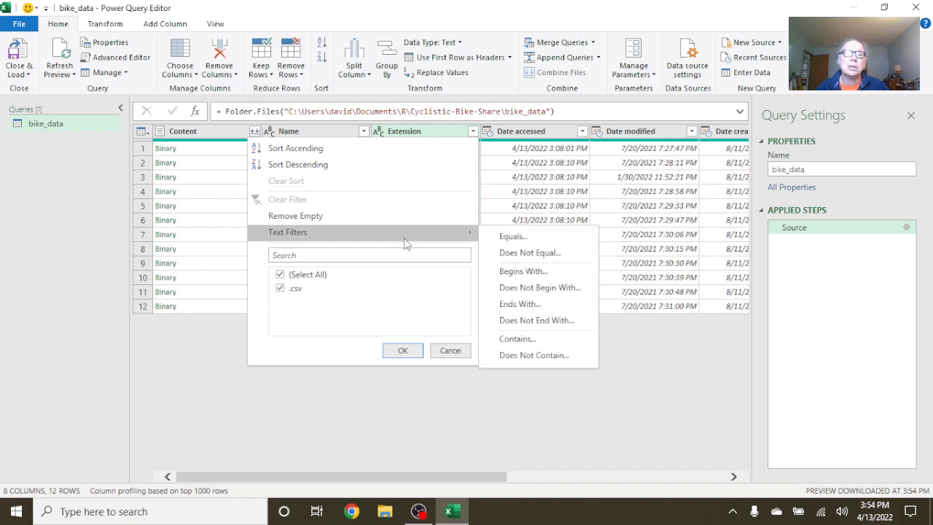
click(532, 238)
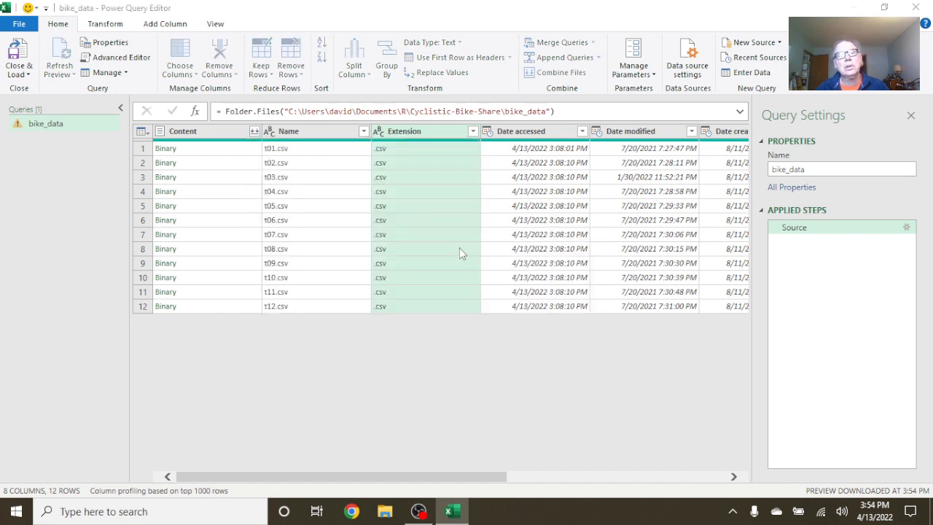
click(399, 250)
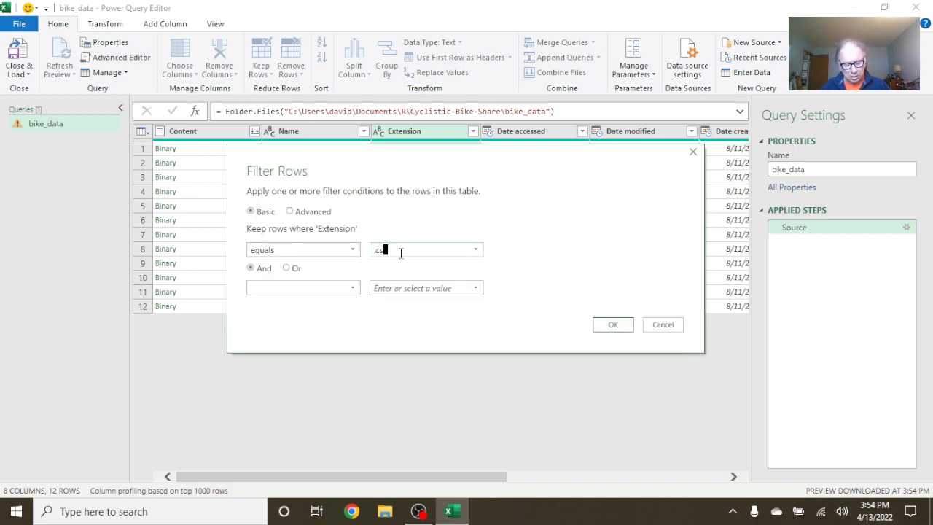
click(622, 332)
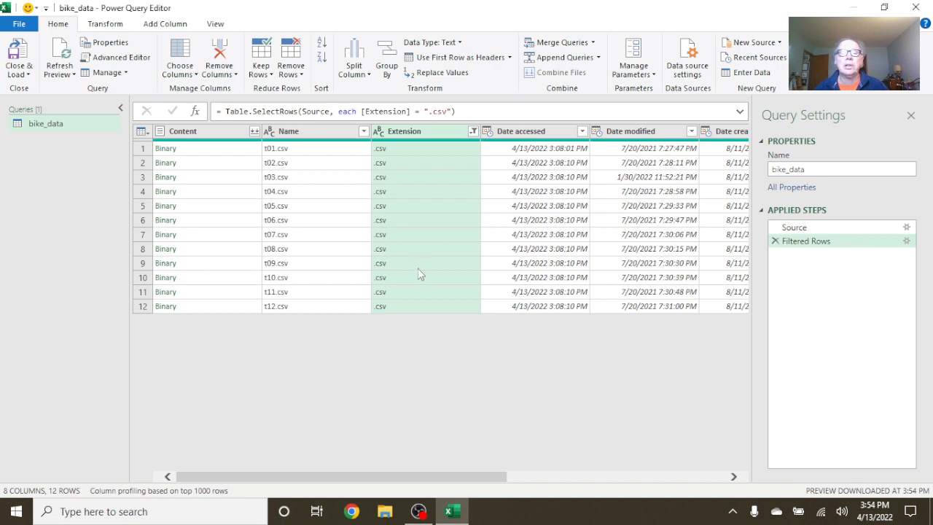
- Remove all columns except Content and combine its files, using the first file as sample and a comma delimiter
click(213, 131)
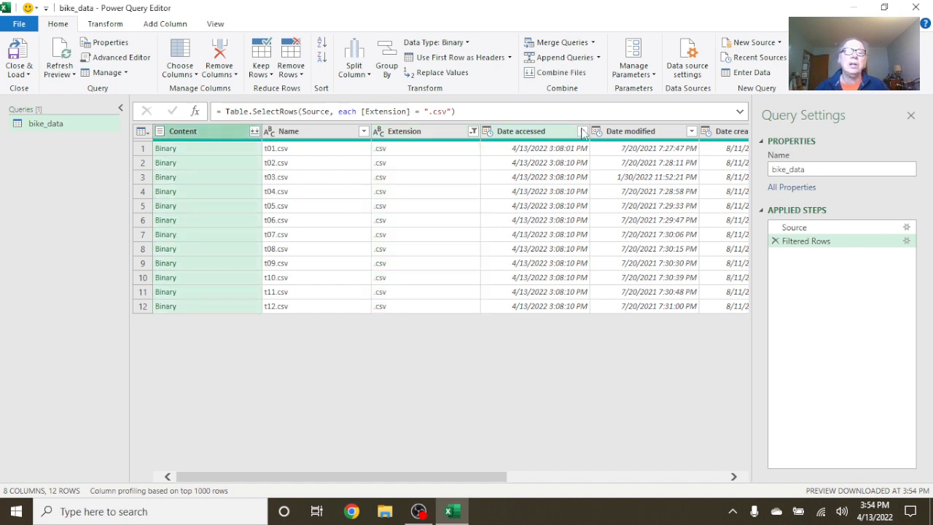
right_click(213, 139)
click(266, 177)
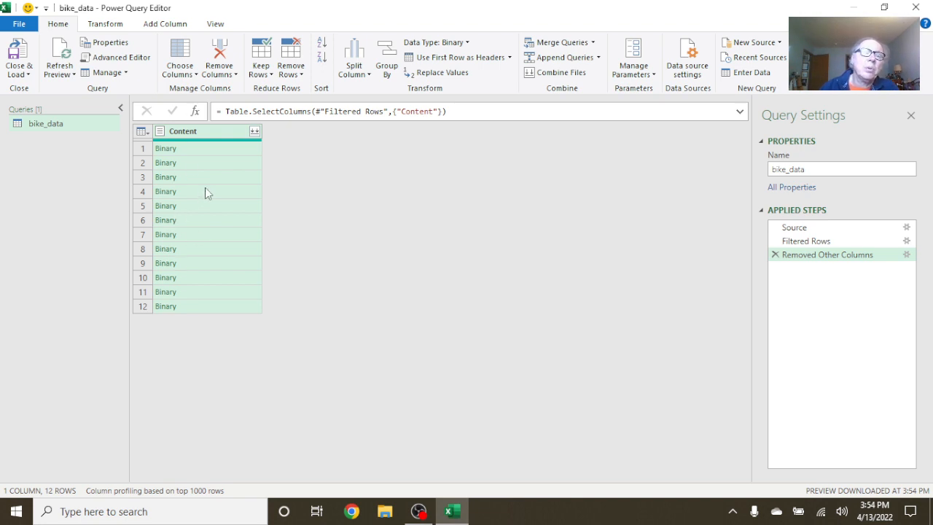
click(254, 131)
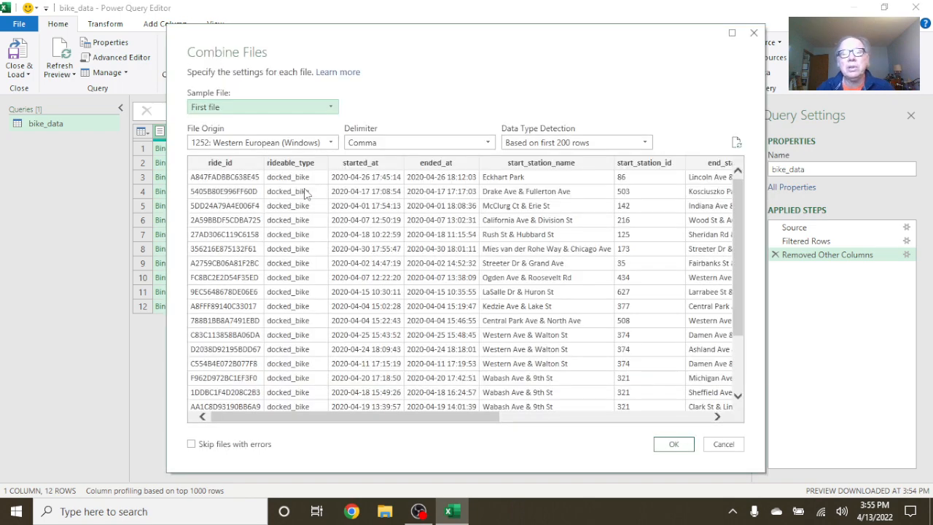
click(676, 445)
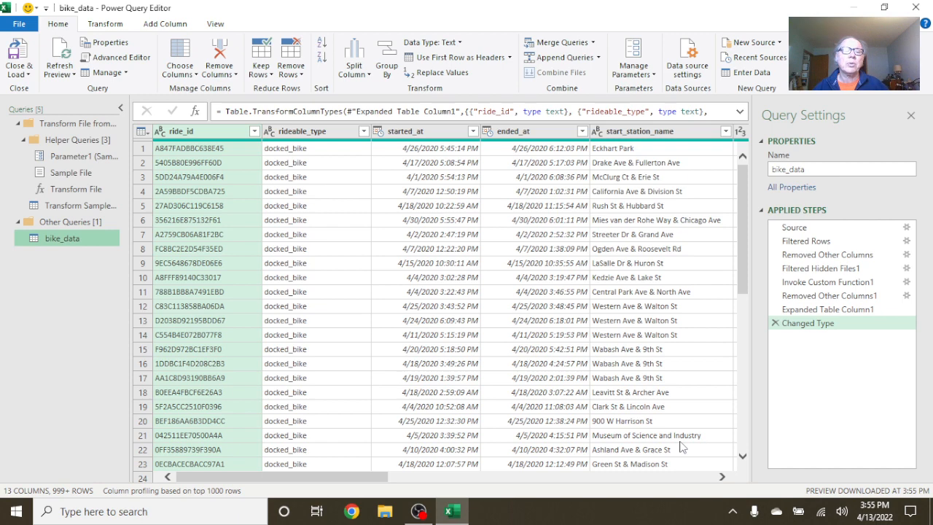
click(213, 134)
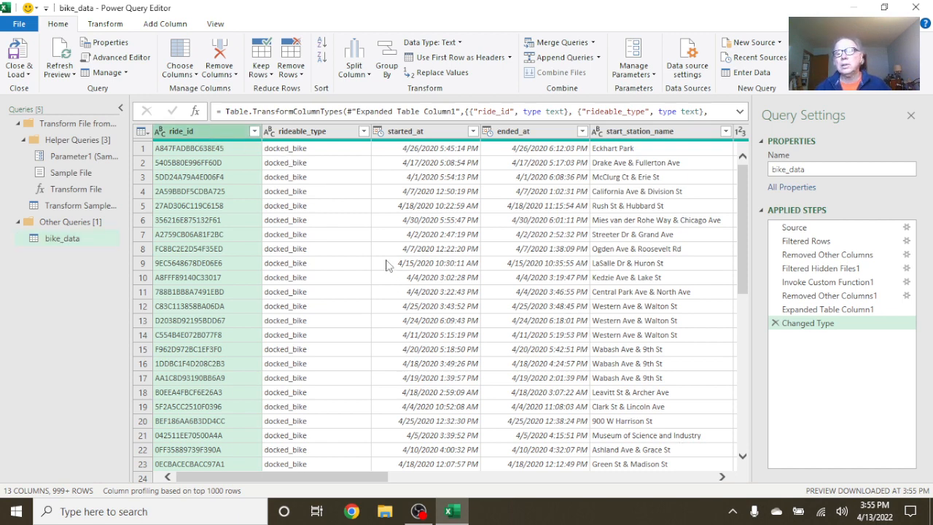
right_click(207, 137)
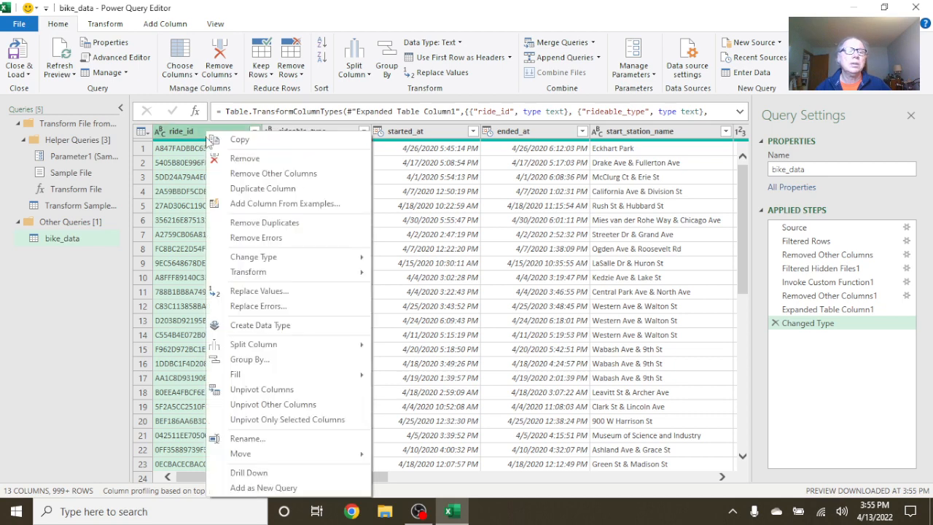
click(275, 189)
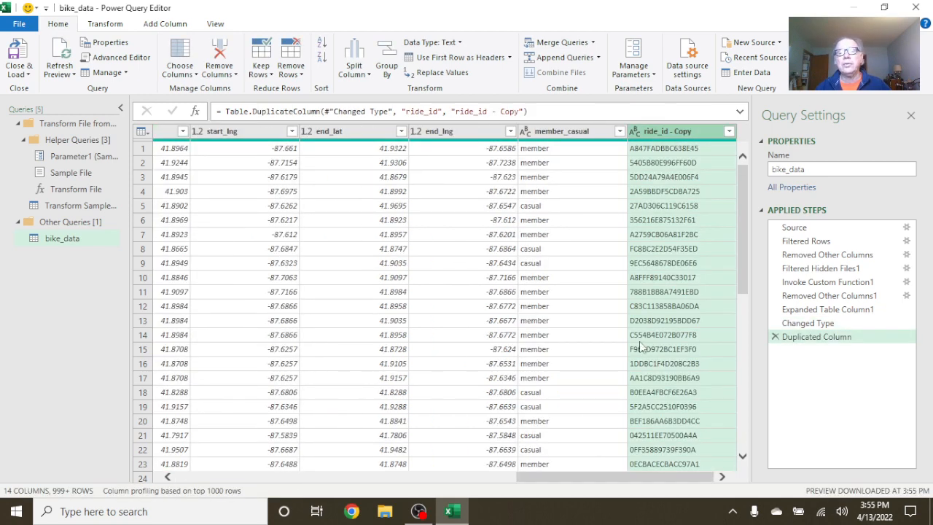
click(774, 337)
drag(458, 472, 351, 471)
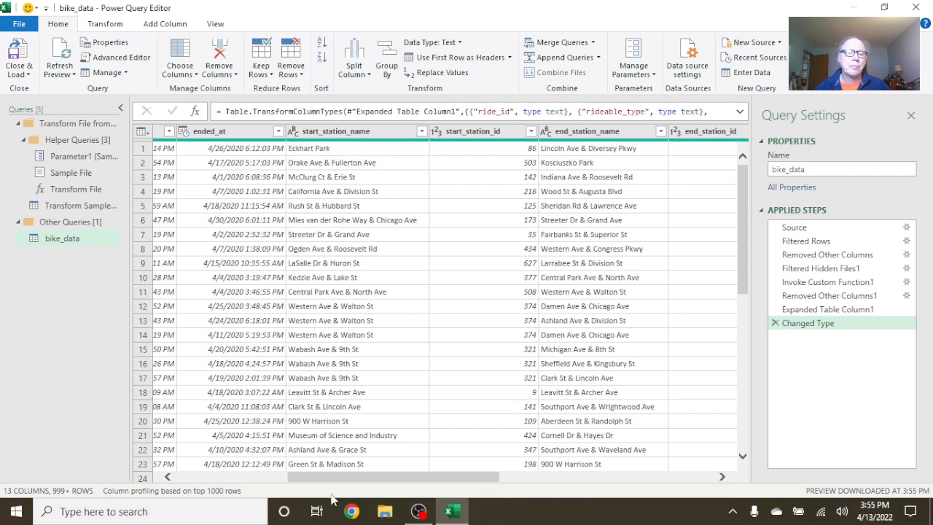
drag(334, 485, 211, 486)
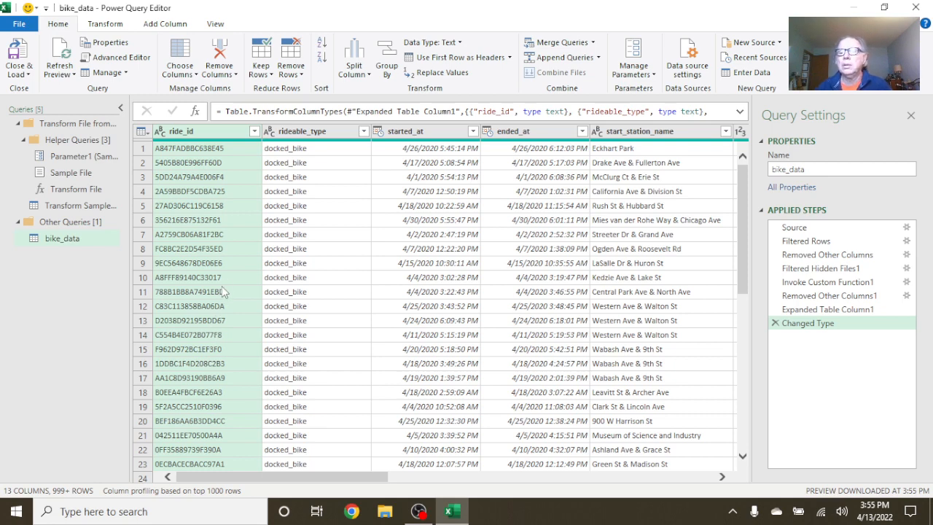
- Remove the ride_id column from the combined bike_data query
right_click(211, 131)
key(Escape)
key(Delete)
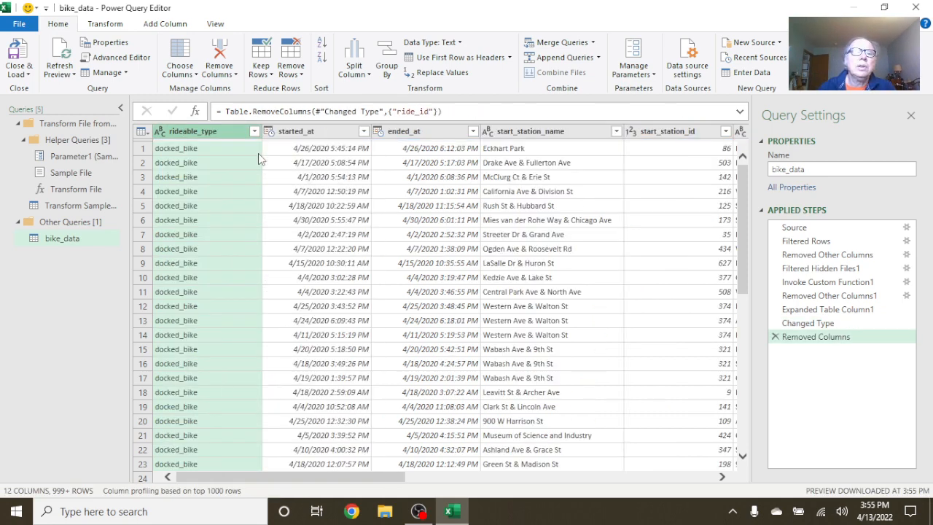
- Duplicate the started_at column twice in the bike_data query
click(310, 133)
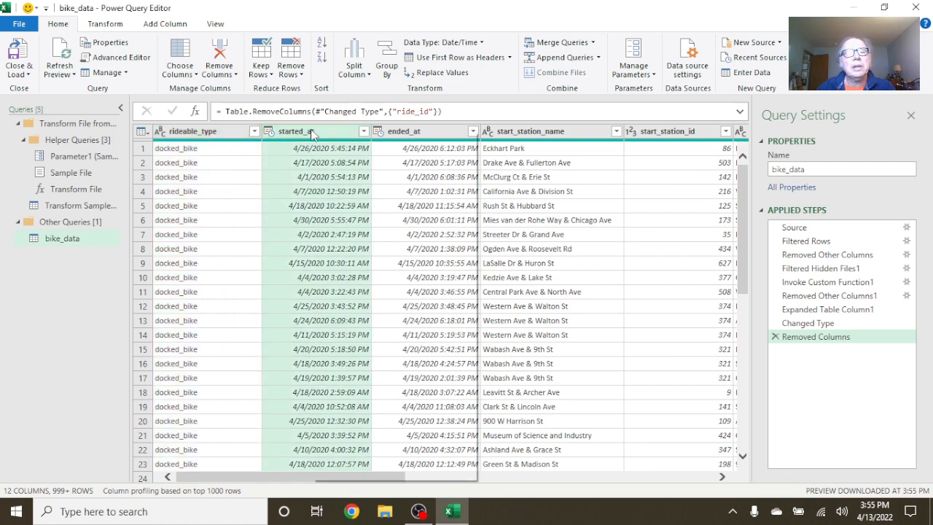
right_click(310, 132)
click(371, 184)
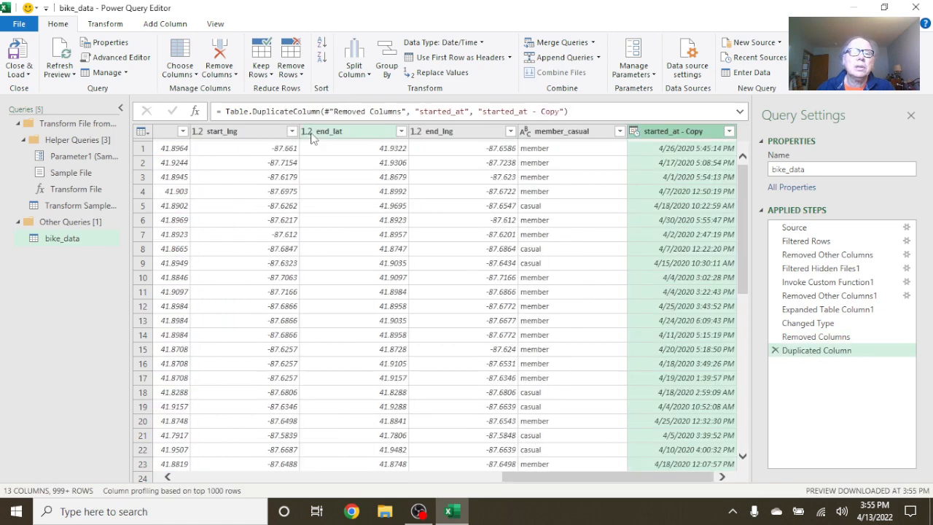
click(531, 462)
drag(510, 479, 127, 473)
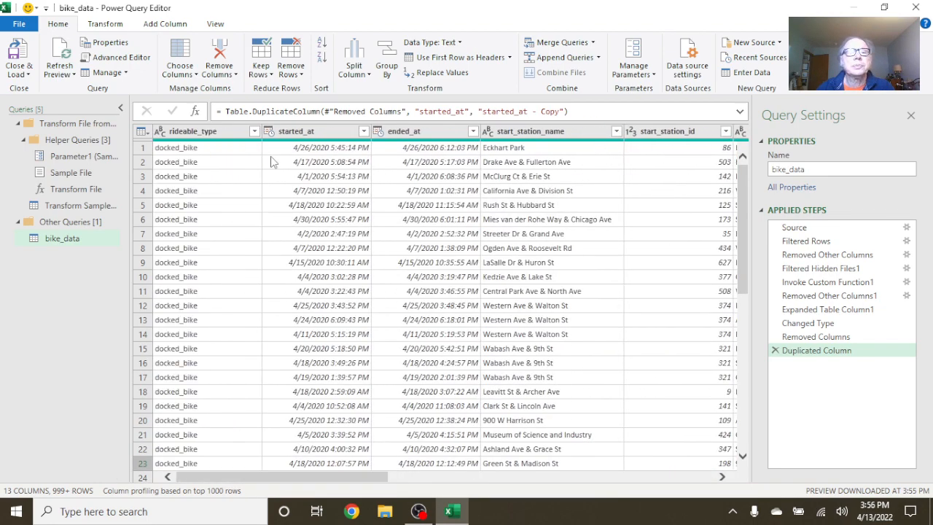
click(289, 135)
right_click(289, 135)
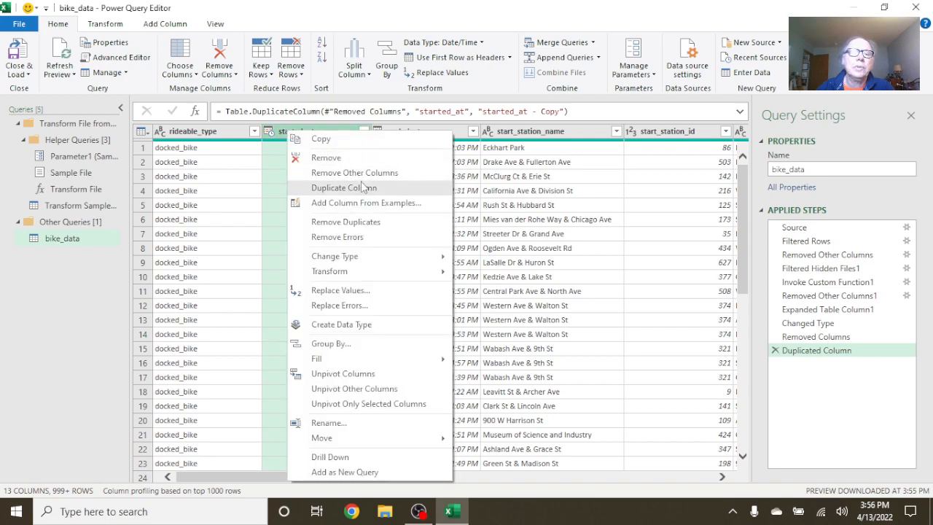
click(363, 188)
drag(578, 477, 166, 481)
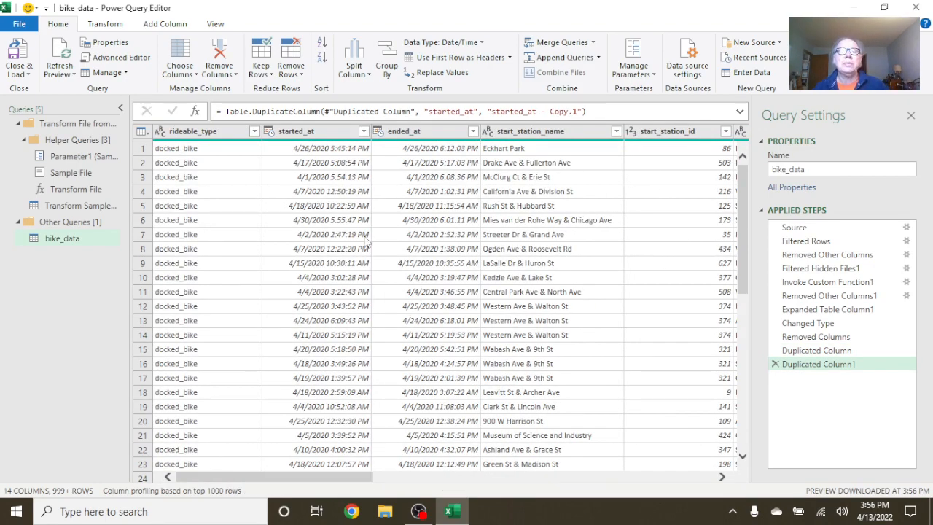
- Duplicate the ended_at column twice in the bike_data query
click(429, 133)
right_click(430, 133)
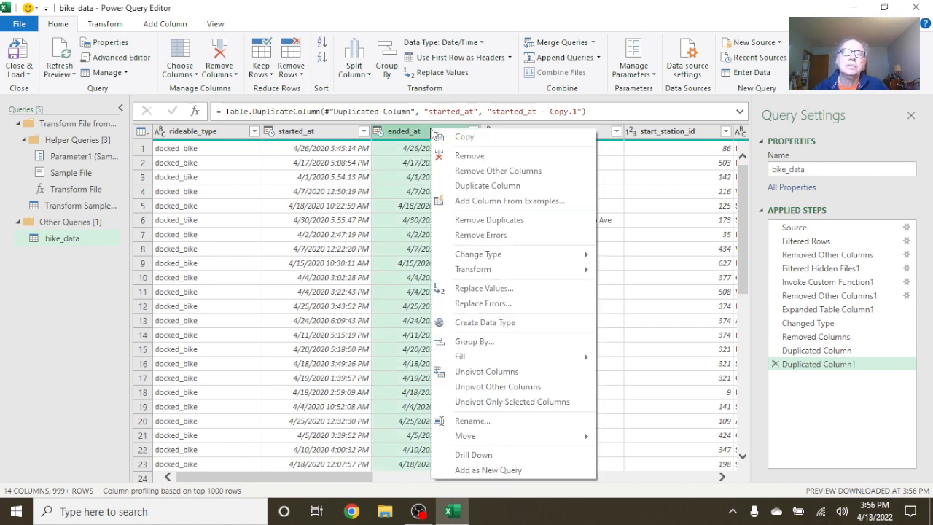
click(515, 191)
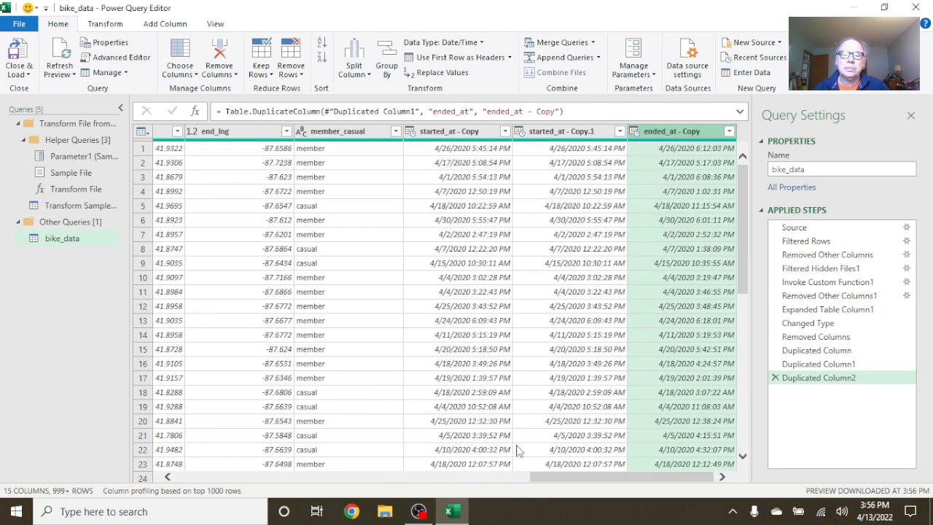
drag(577, 477, 167, 478)
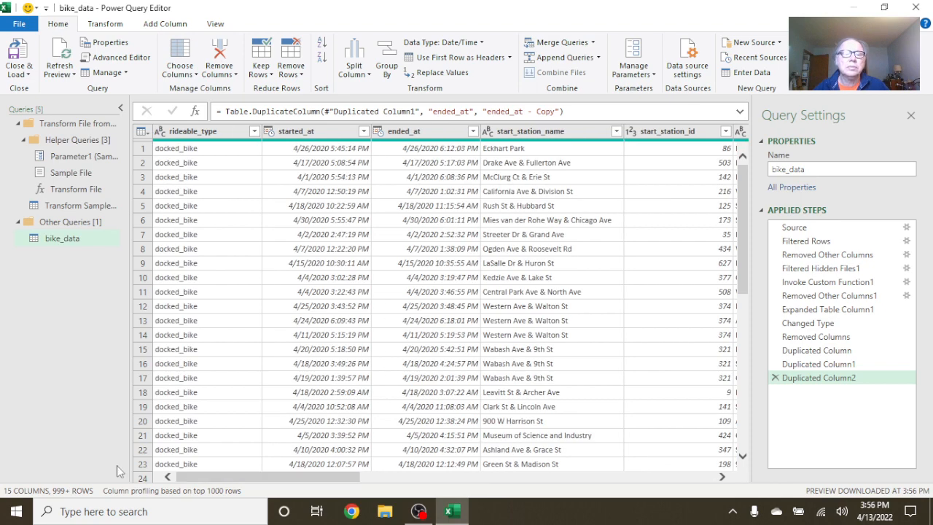
click(421, 133)
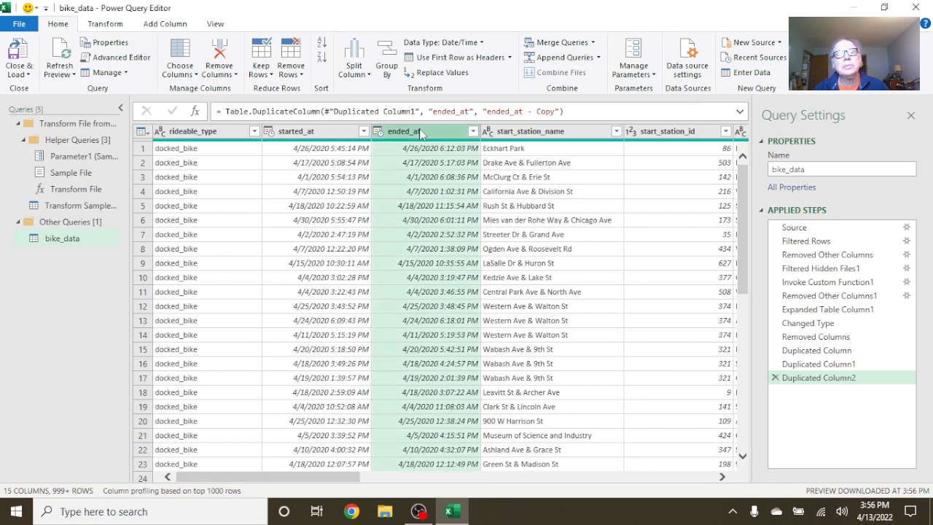
right_click(421, 132)
click(476, 186)
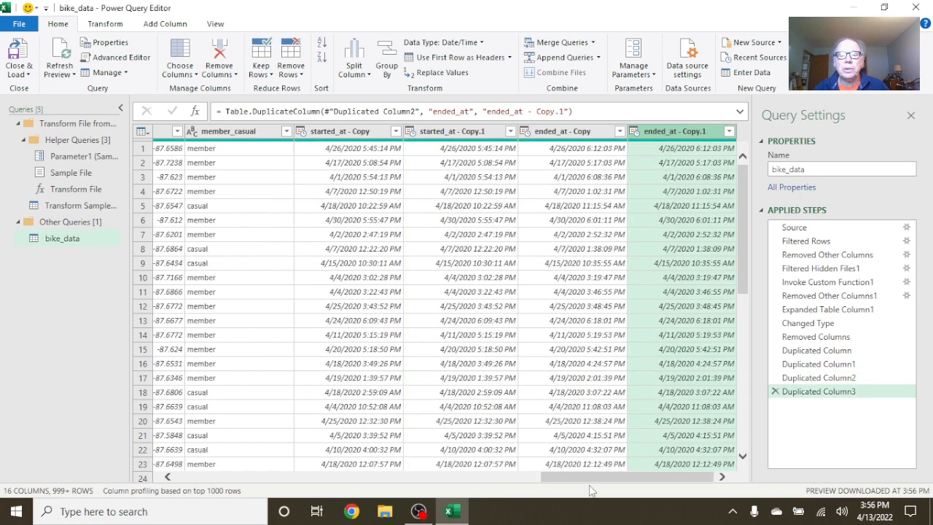
- Rename the "started_at - Copy" column as start_date
click(335, 137)
double_click(334, 135)
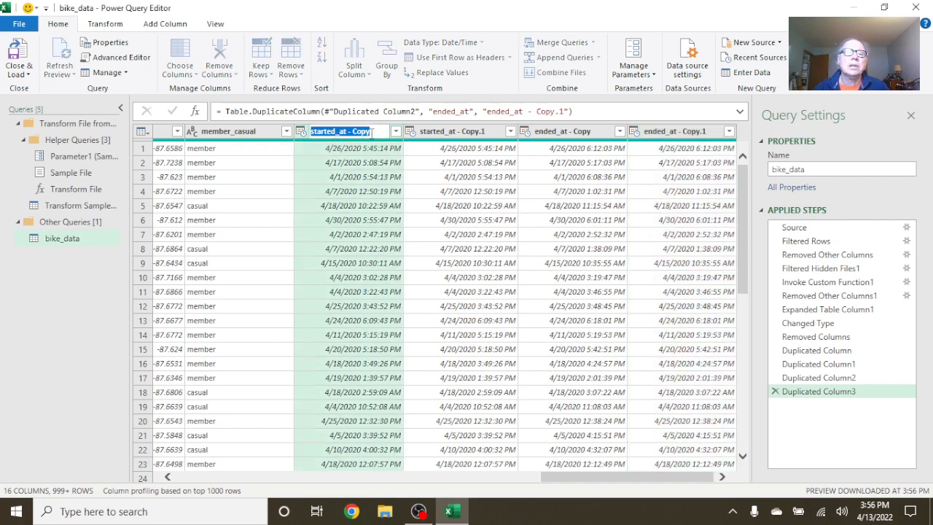
text(sta)
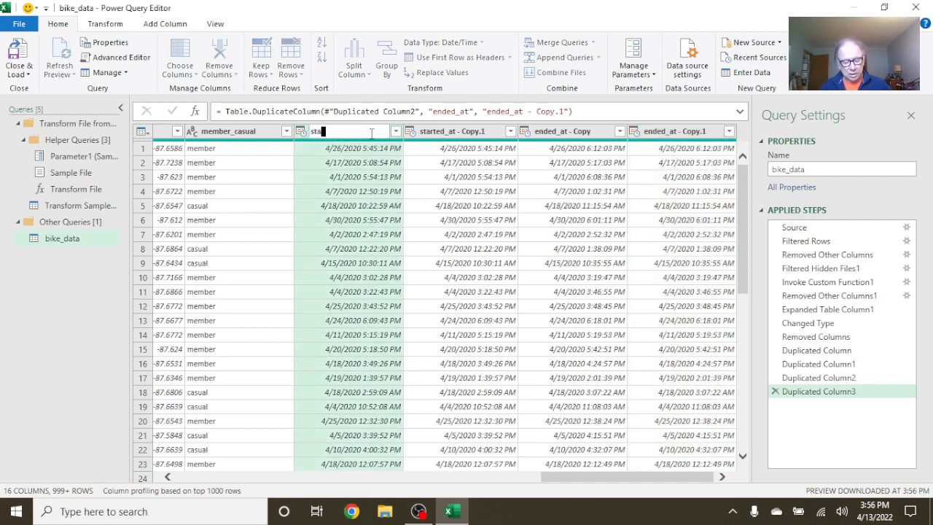
text(rt_date)
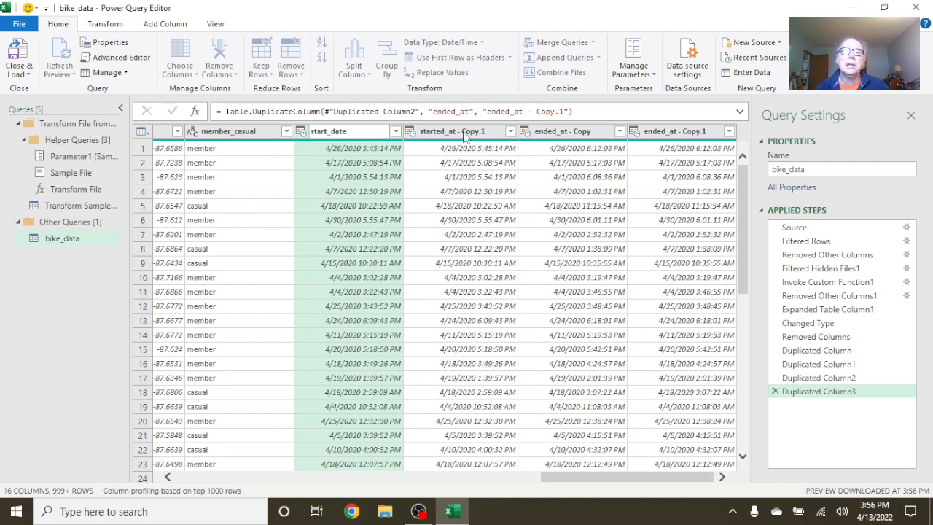
key(Return)
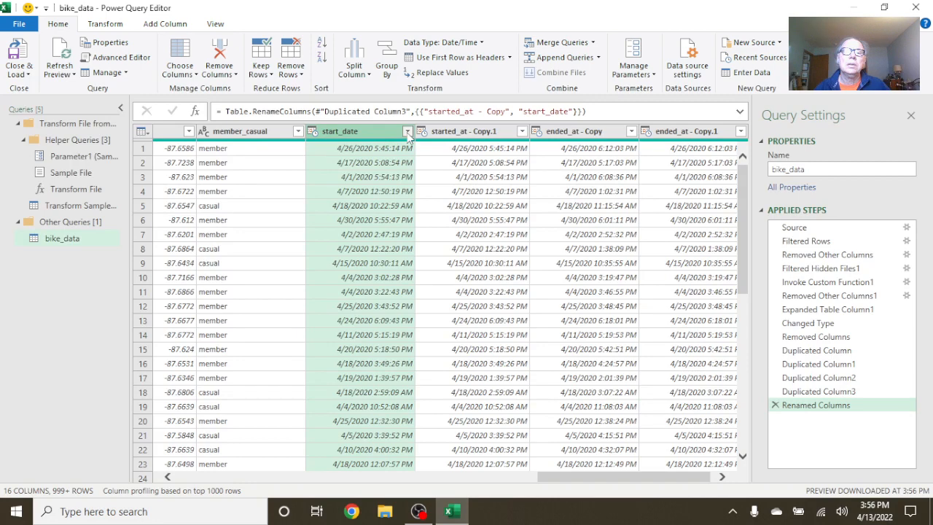
- Change the data type of the start_date column to Date
click(407, 131)
click(345, 136)
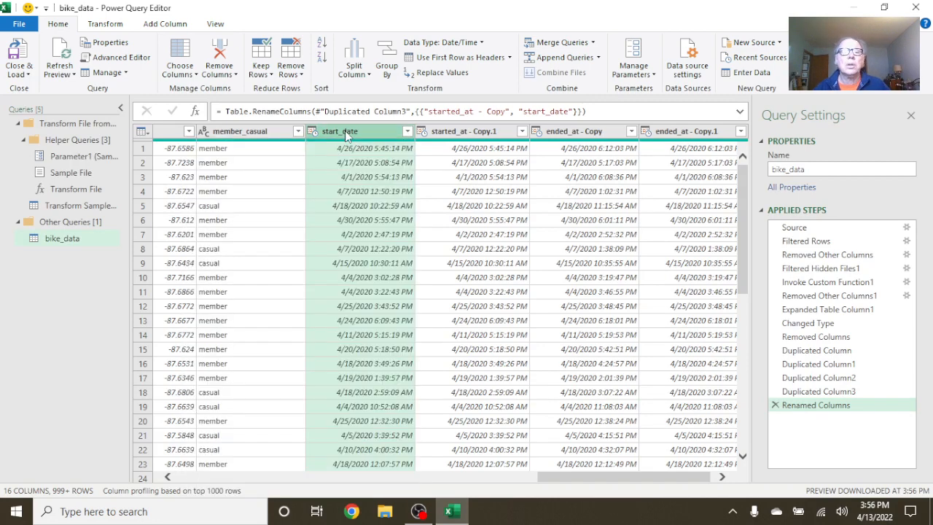
right_click(347, 136)
mouse_move(425, 258)
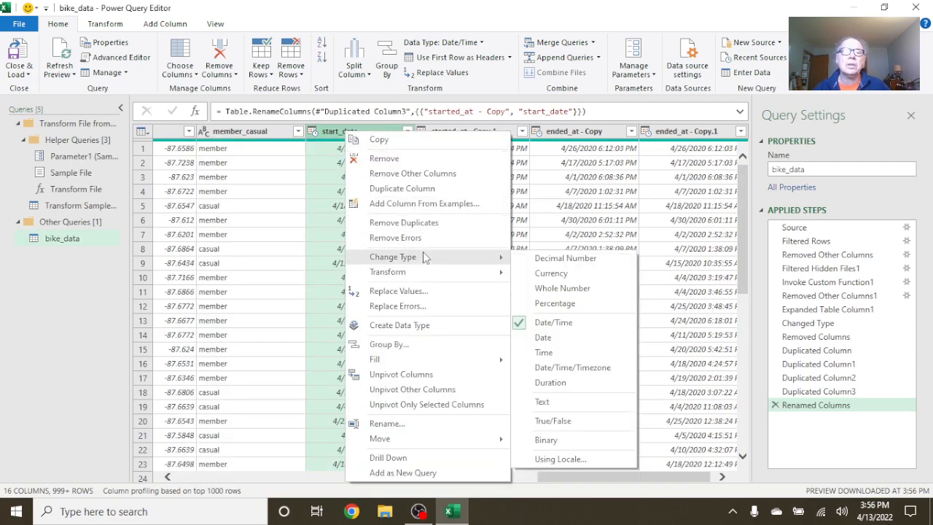
click(546, 340)
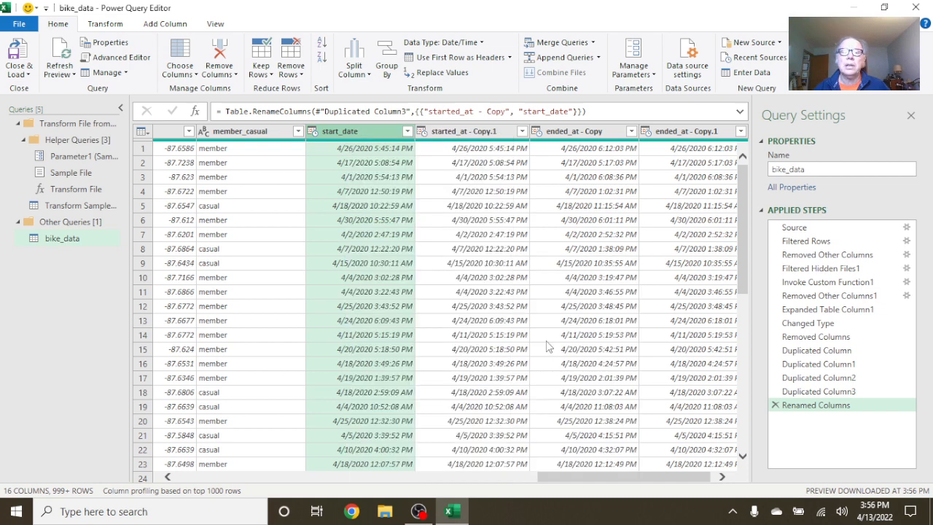
- Rename the "started_at - Copy.1" column as start_hour
double_click(477, 130)
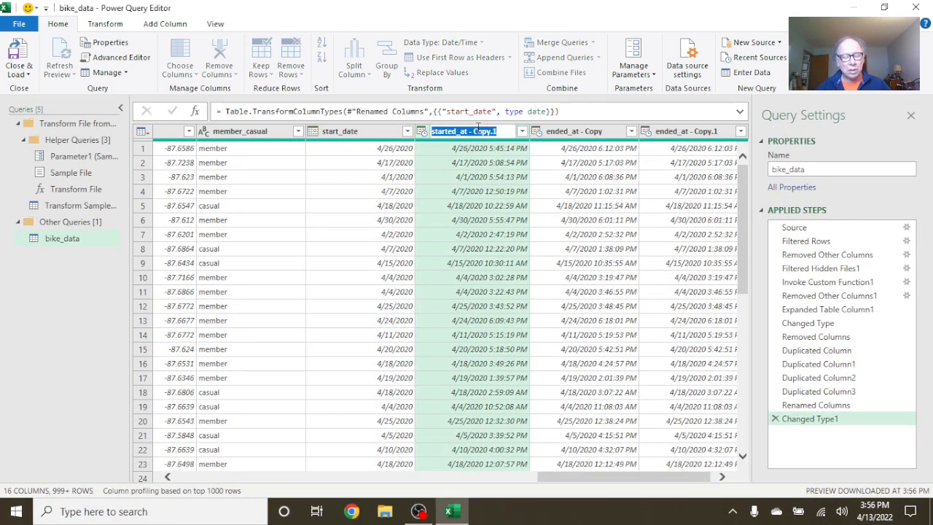
text(start_hour)
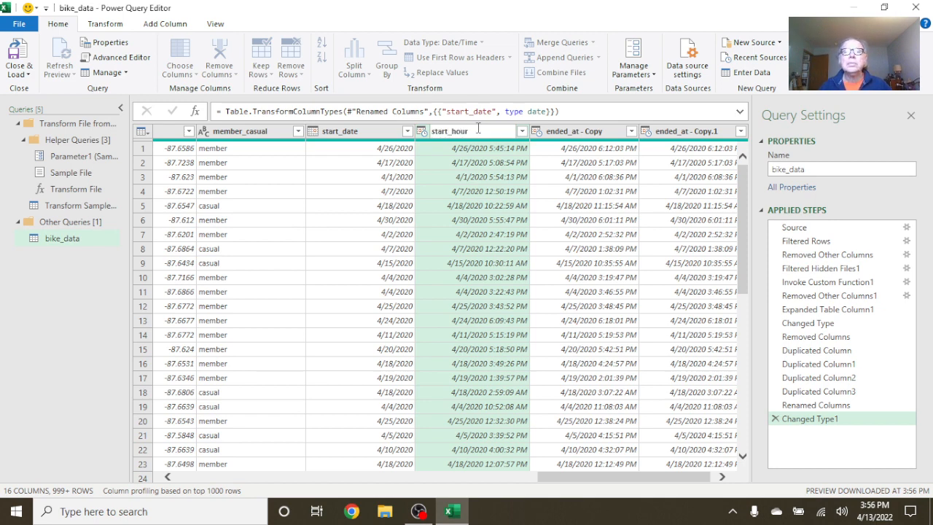
key(Return)
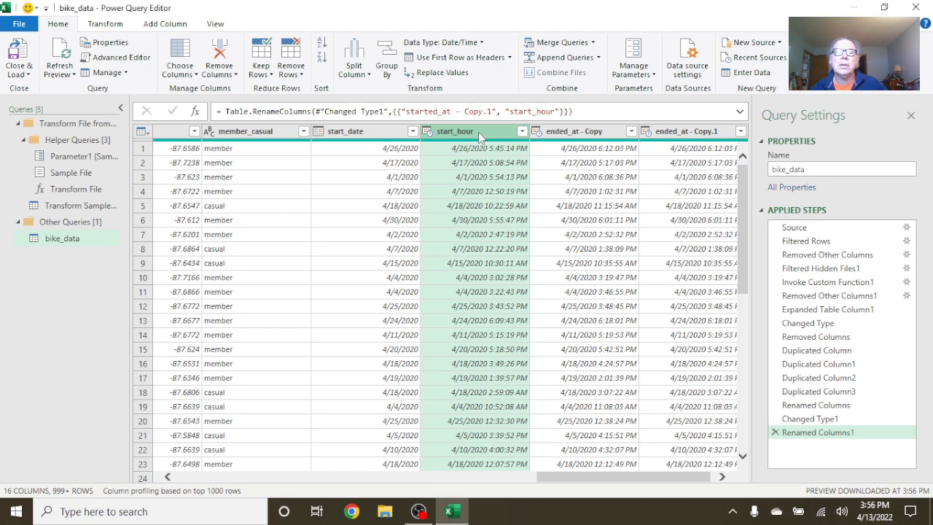
- Transform the start_hour column's date/time values into the hour only
right_click(480, 137)
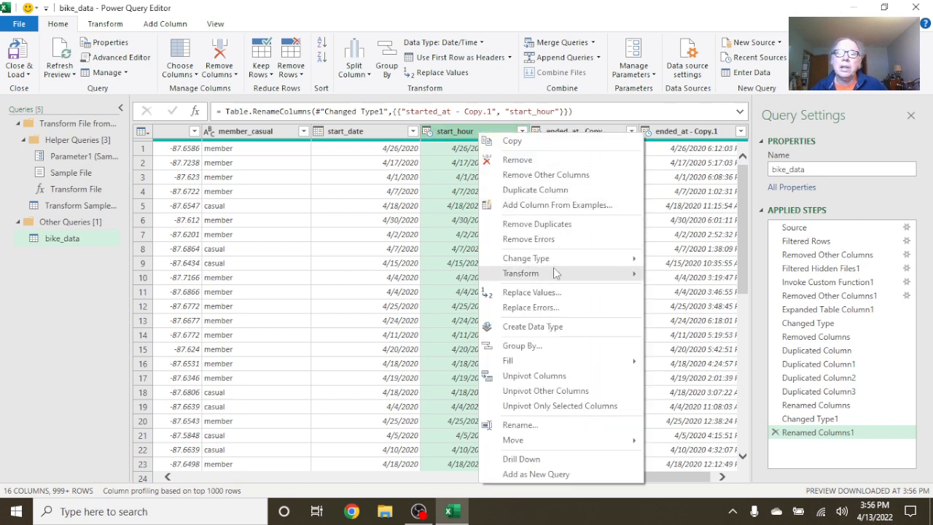
mouse_move(554, 273)
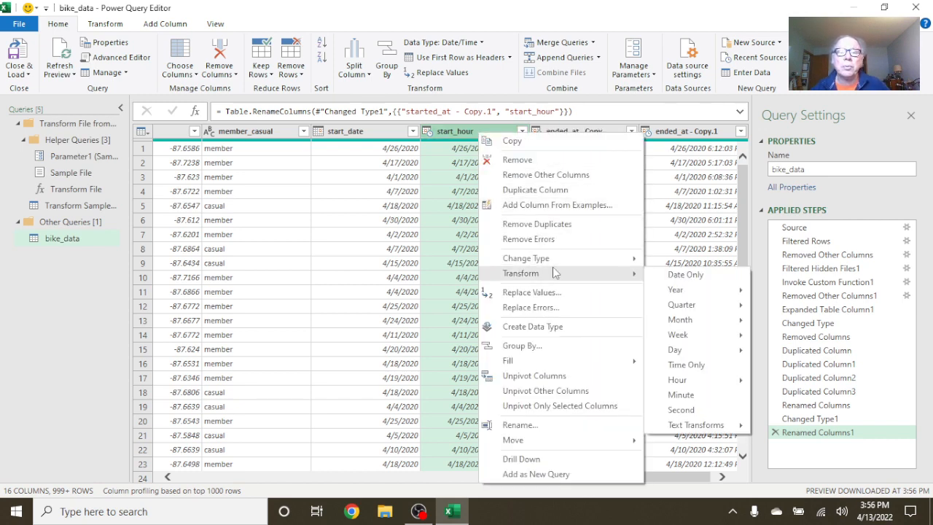
mouse_move(626, 261)
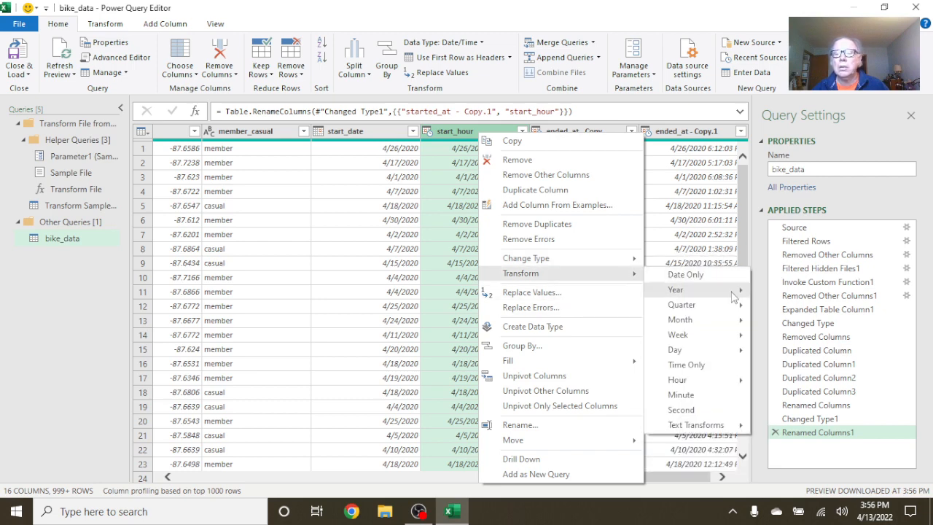
mouse_move(728, 381)
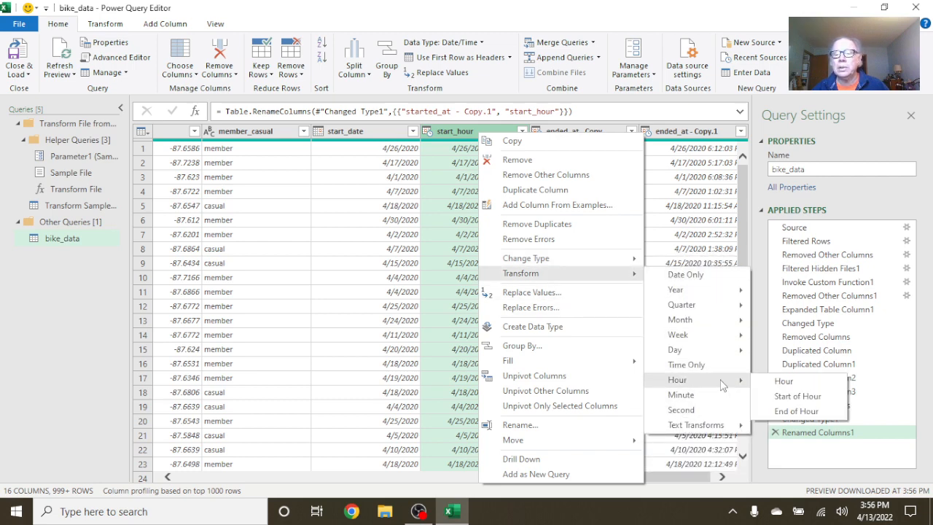
click(791, 379)
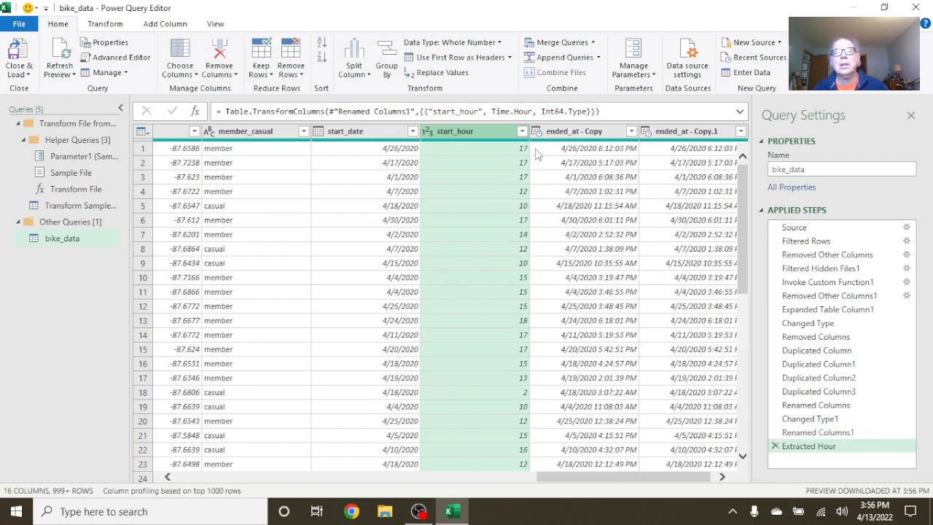
- Rename the "ended_at - Copy" column as end_date
click(574, 138)
double_click(574, 137)
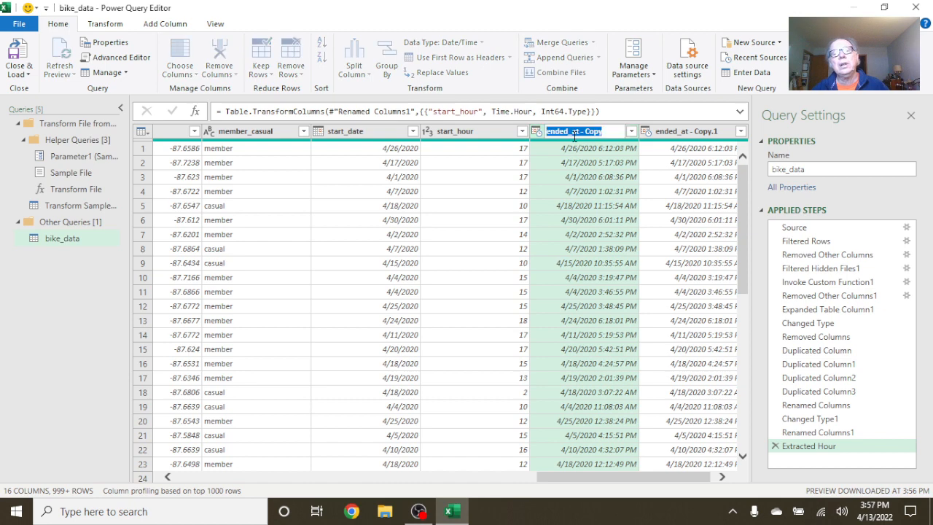
text(end)
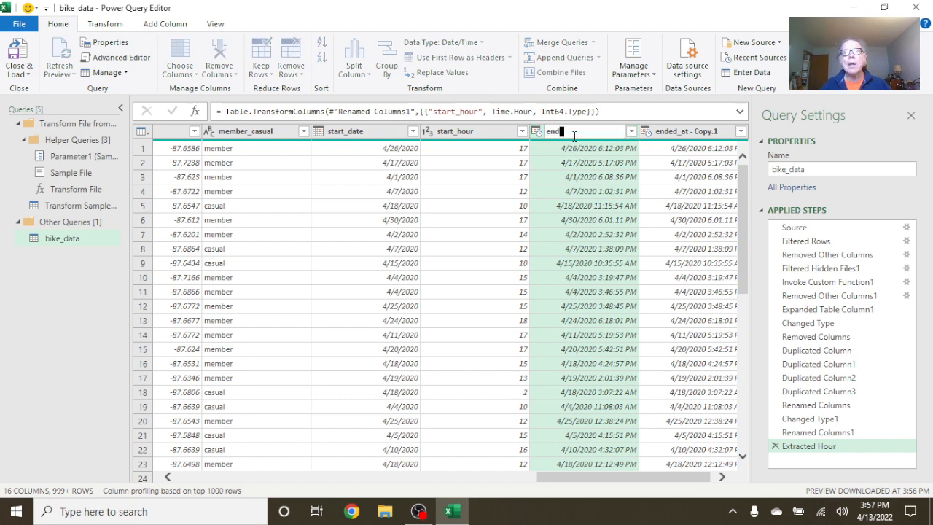
text(_date)
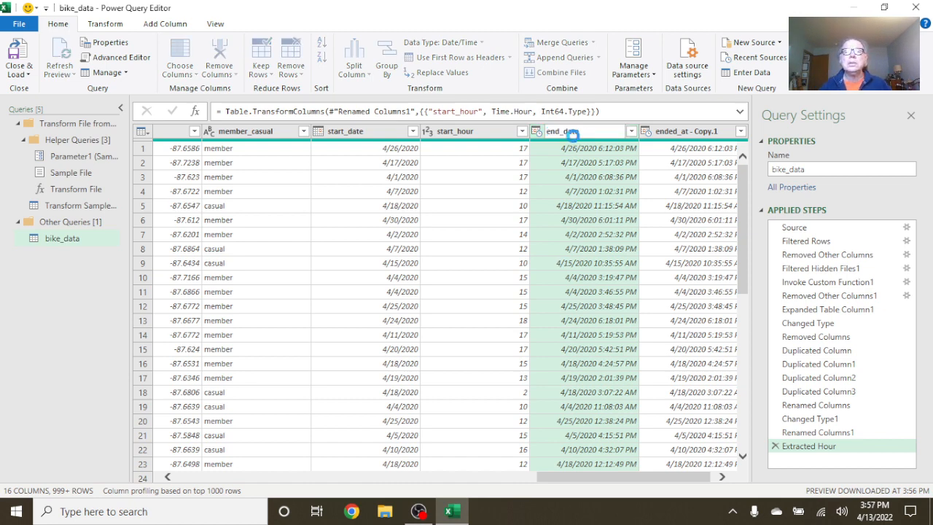
key(Return)
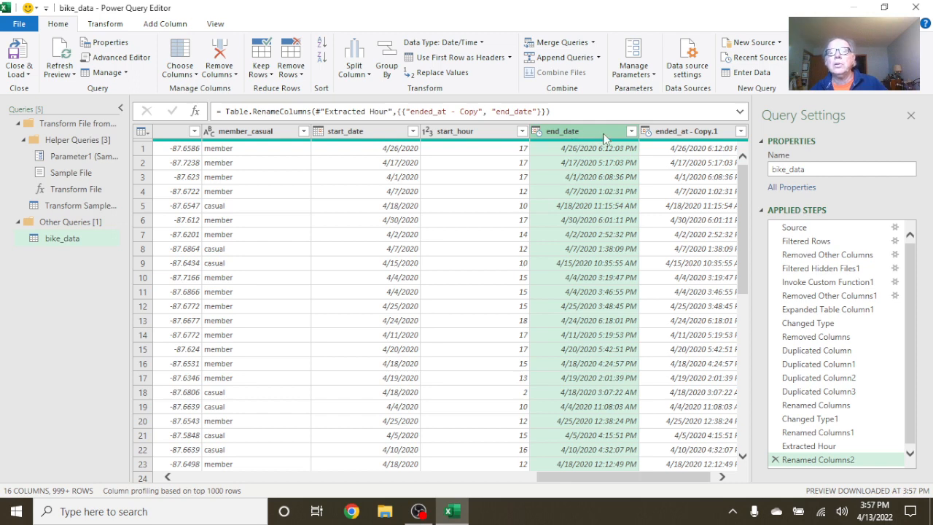
- Remove rows with errors in the end_date column and change the column's data type to Date
right_click(602, 136)
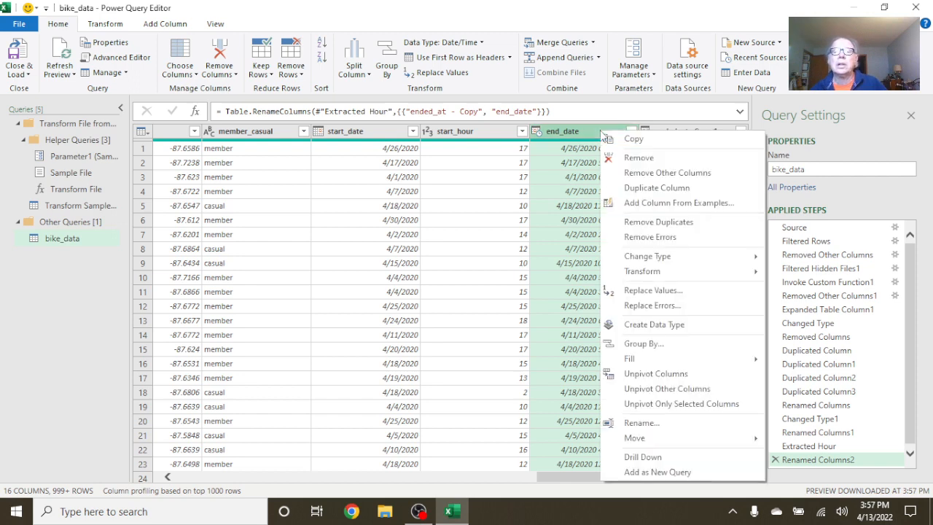
click(650, 237)
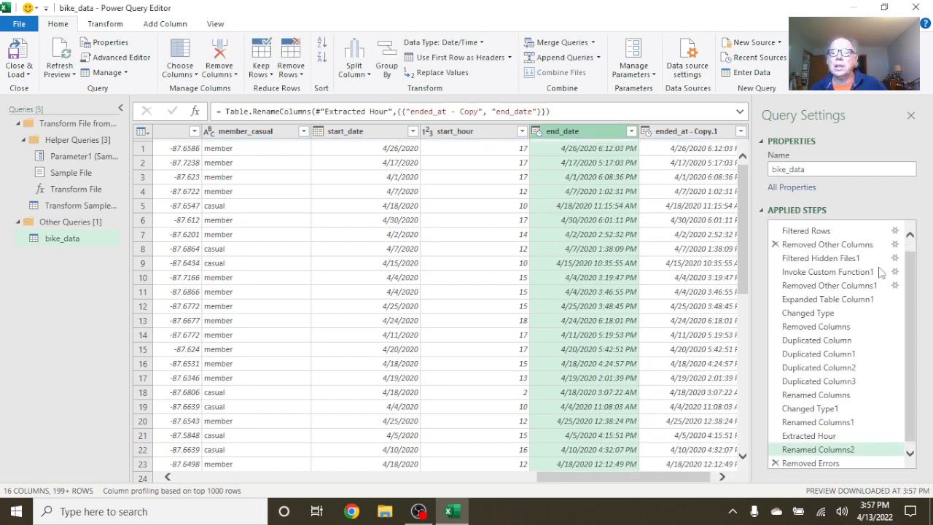
right_click(575, 137)
mouse_move(656, 264)
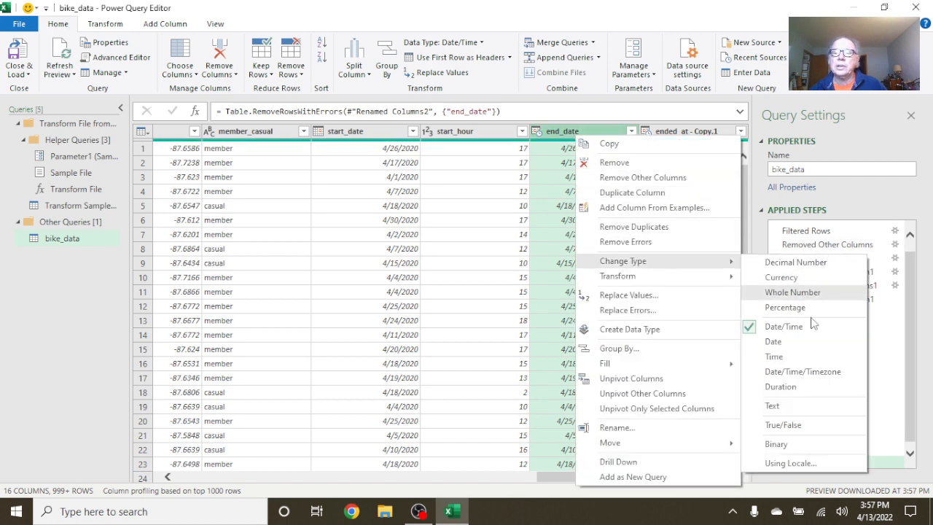
click(800, 341)
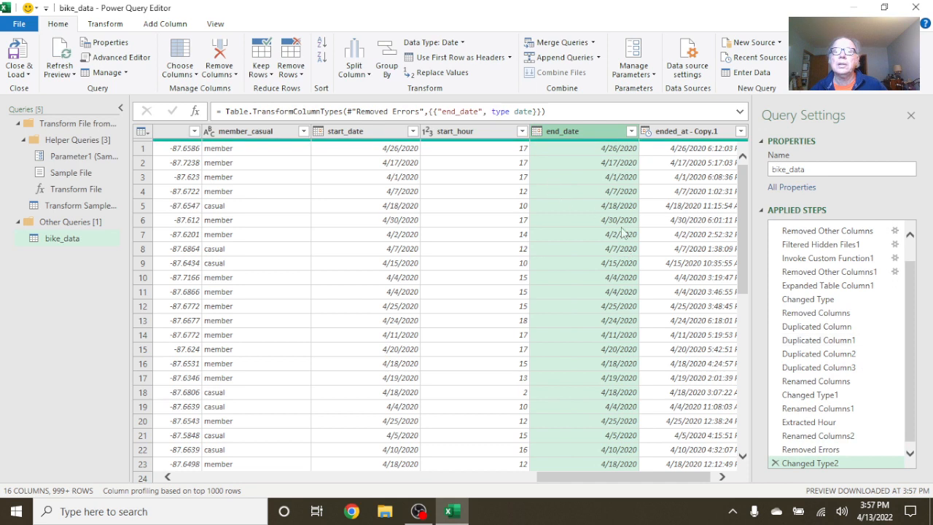
- Rename the "ended_at - Copy.1" column as end_your
double_click(689, 131)
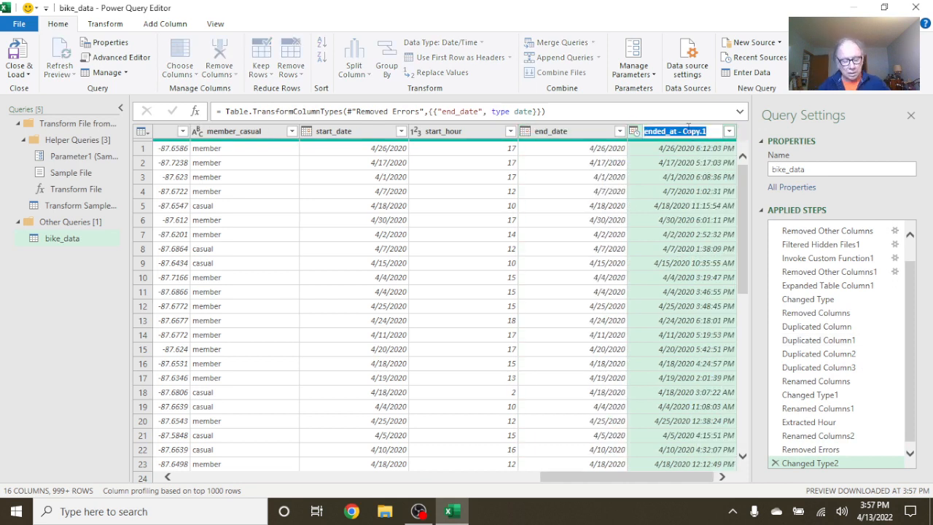
text(end_y)
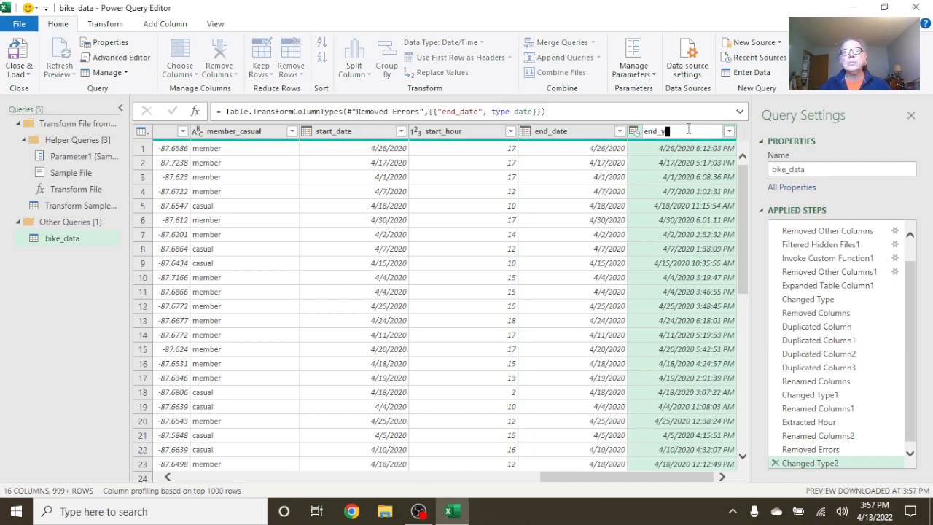
text(our)
key(Return)
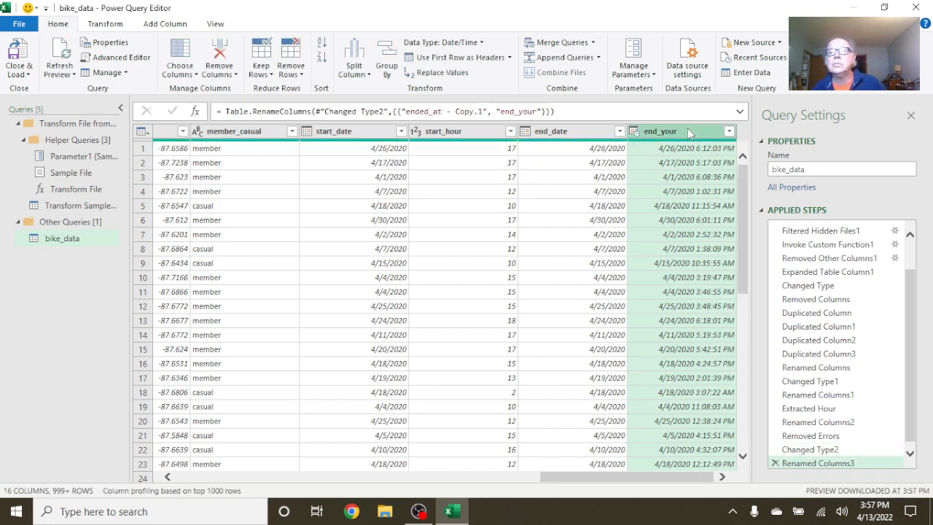
- Transform the end_your column's date/time values into the hour only
right_click(688, 131)
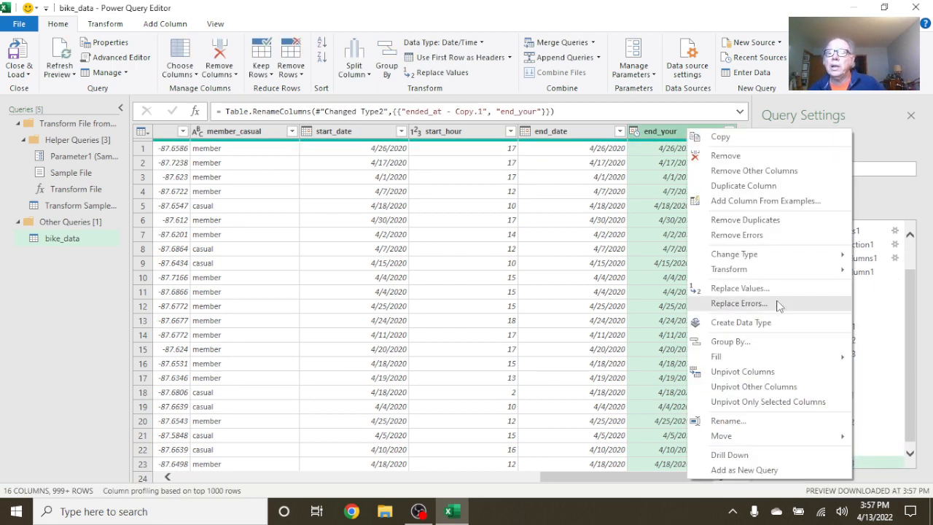
mouse_move(763, 272)
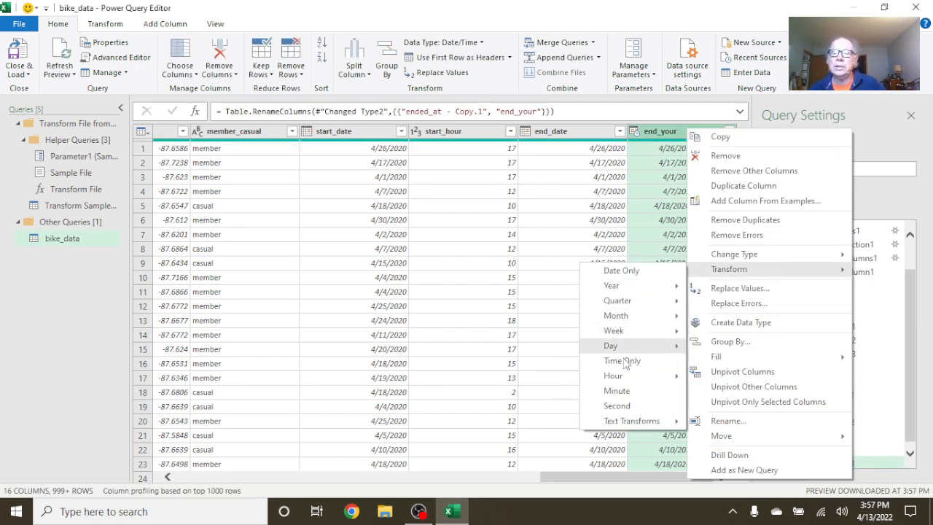
mouse_move(623, 377)
click(738, 382)
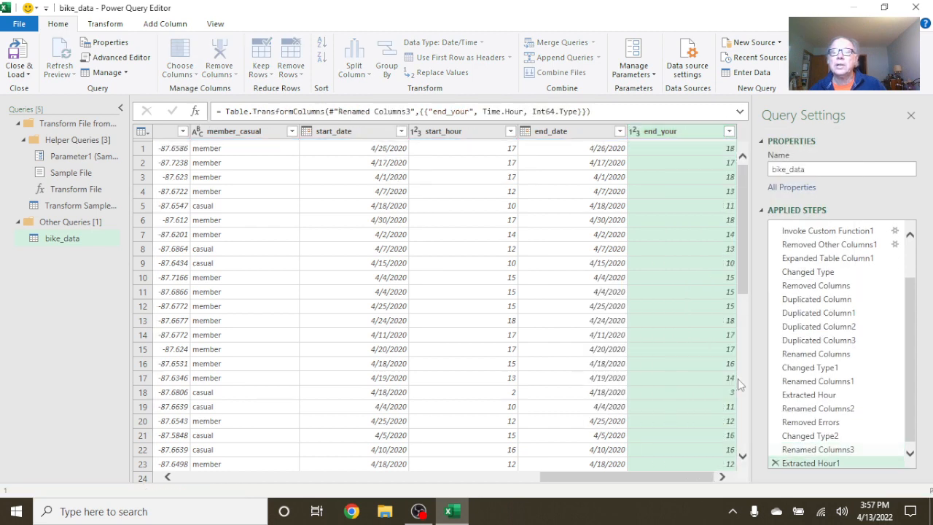
drag(614, 478, 96, 470)
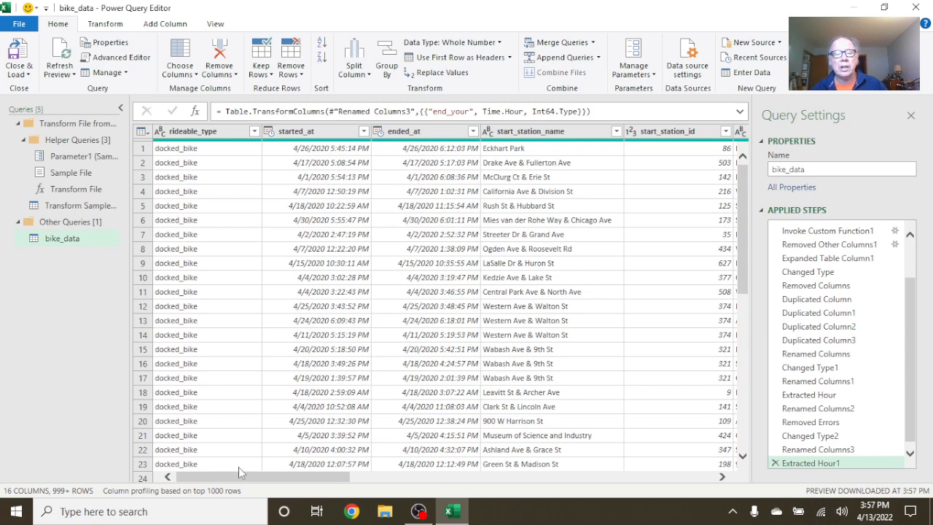
- Start a custom column in the bike_data query and name it trip_duraton_minutes
drag(332, 479, 656, 480)
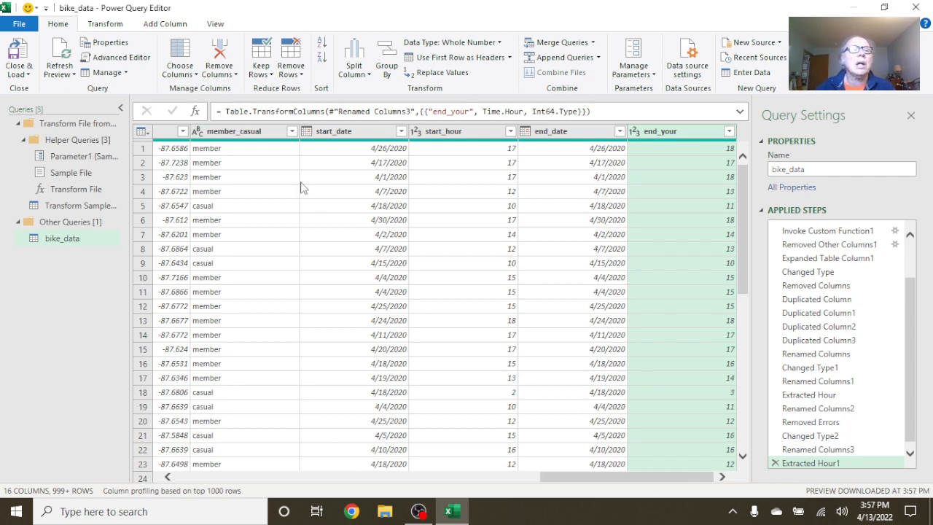
click(177, 27)
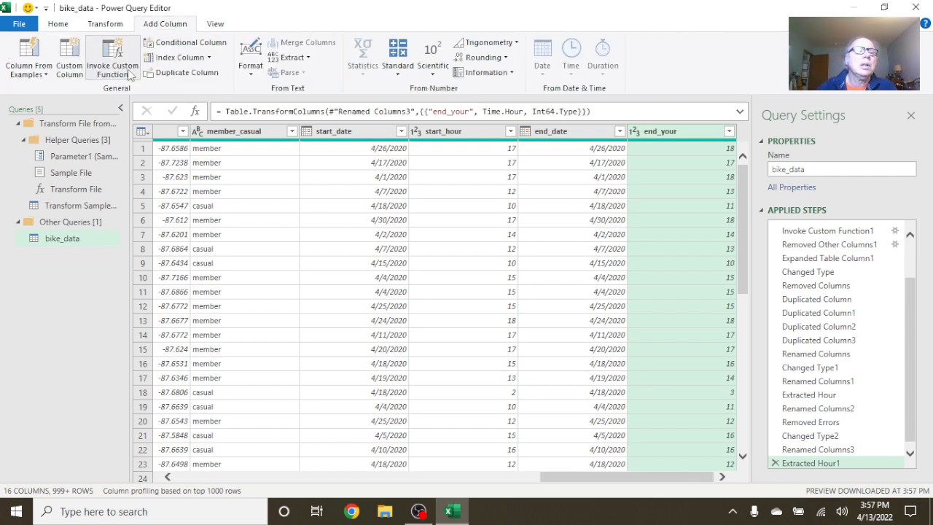
click(69, 69)
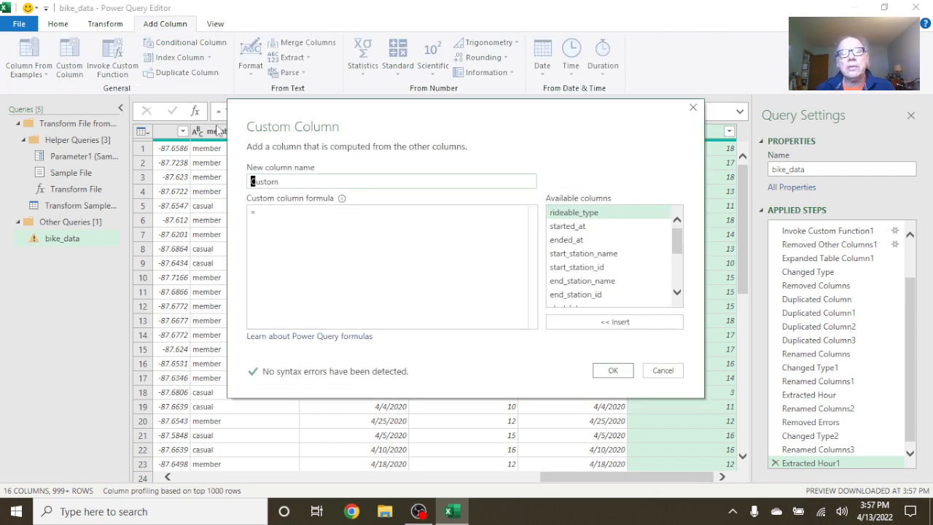
double_click(283, 182)
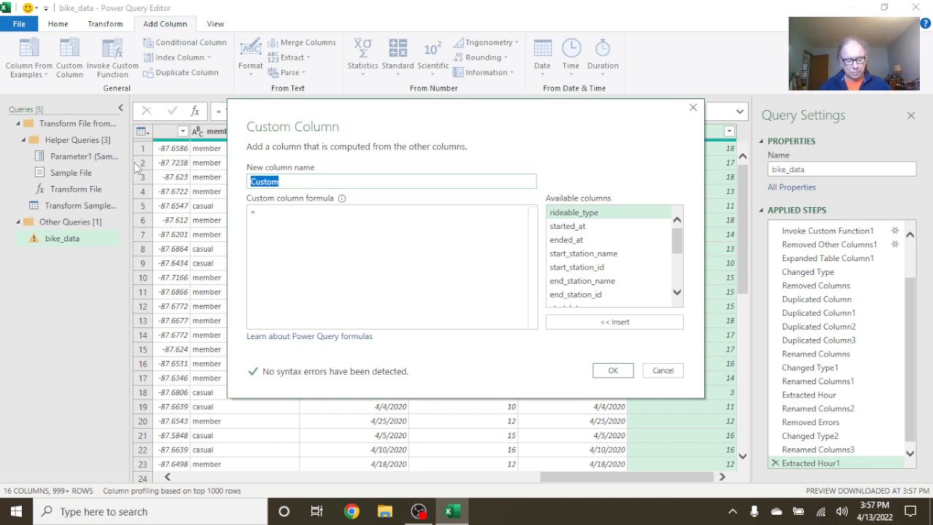
text(trip)
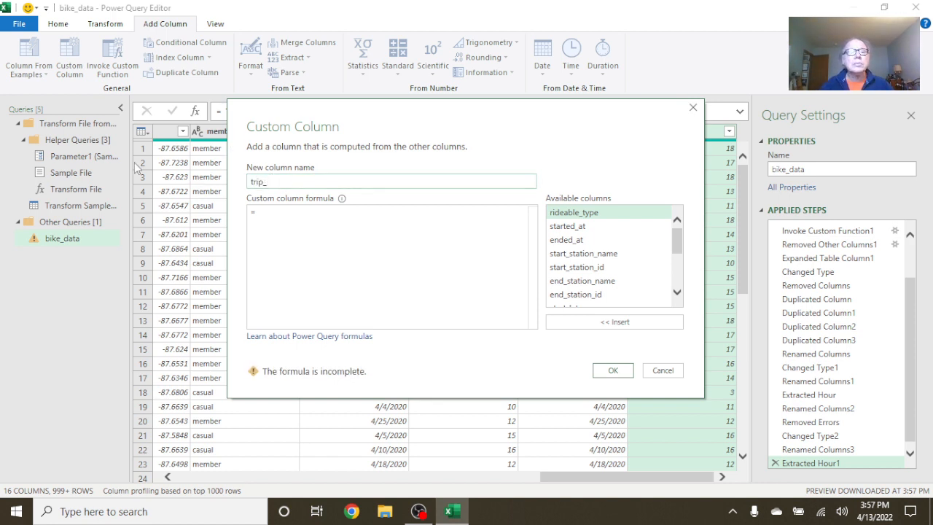
text(_ride_)
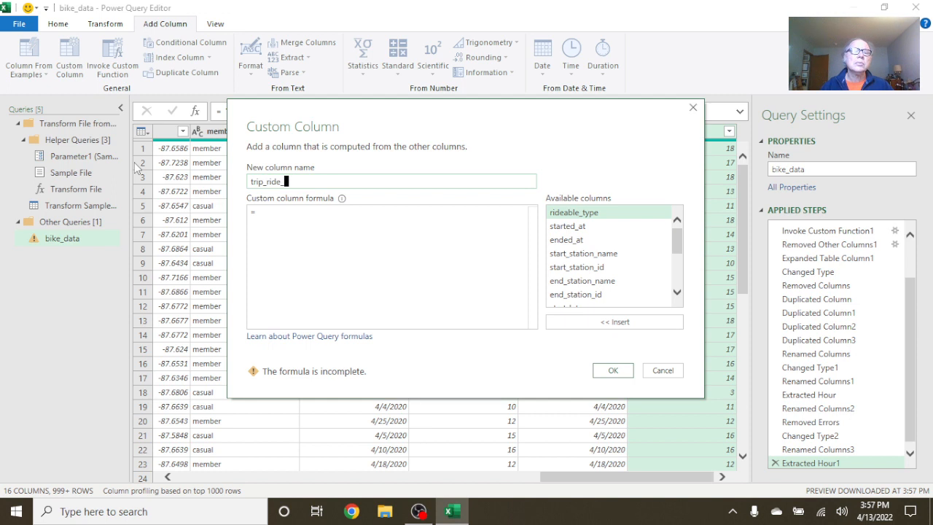
key(BackSpace)
key(BackSpace)
key(BackSpace)
key(BackSpace)
key(BackSpace)
key(BackSpace)
text(_duraton)
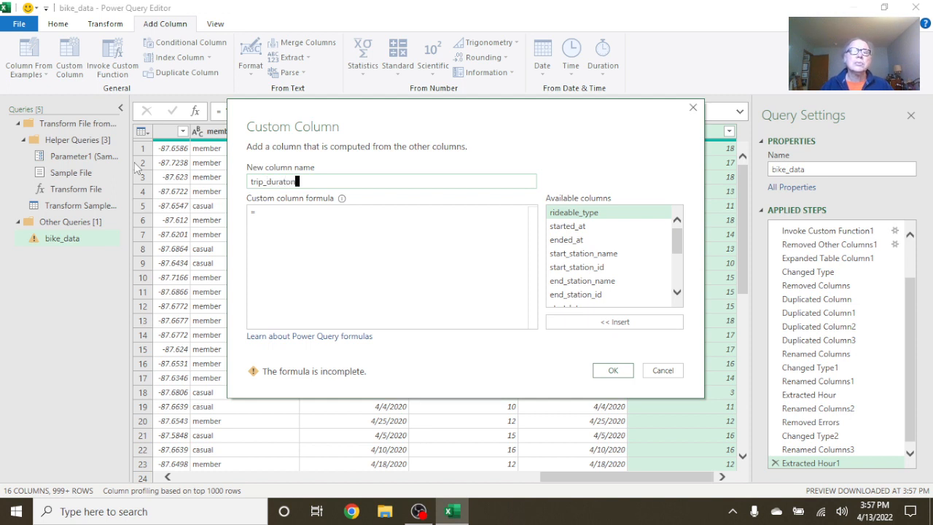
text(_minutes)
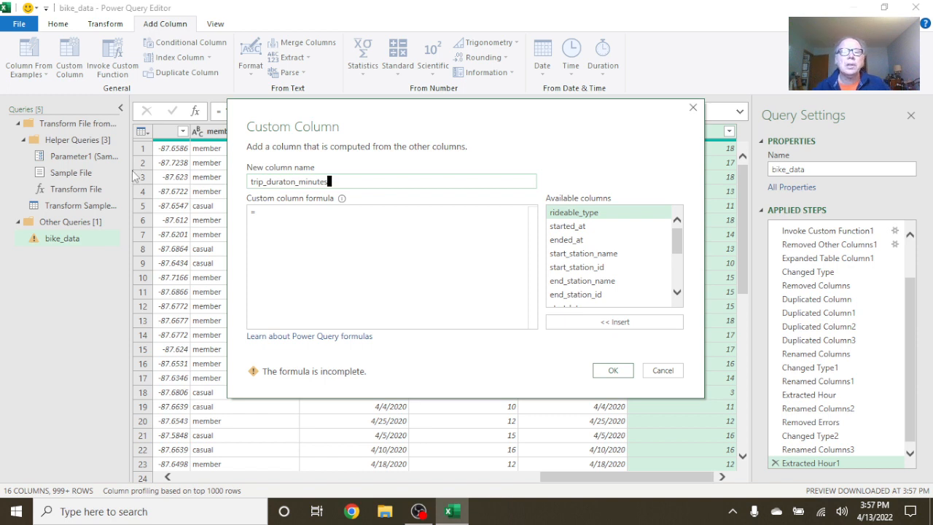
- Define the custom column's formula as [ended_at] - [started_at] and add the column to the table
click(317, 209)
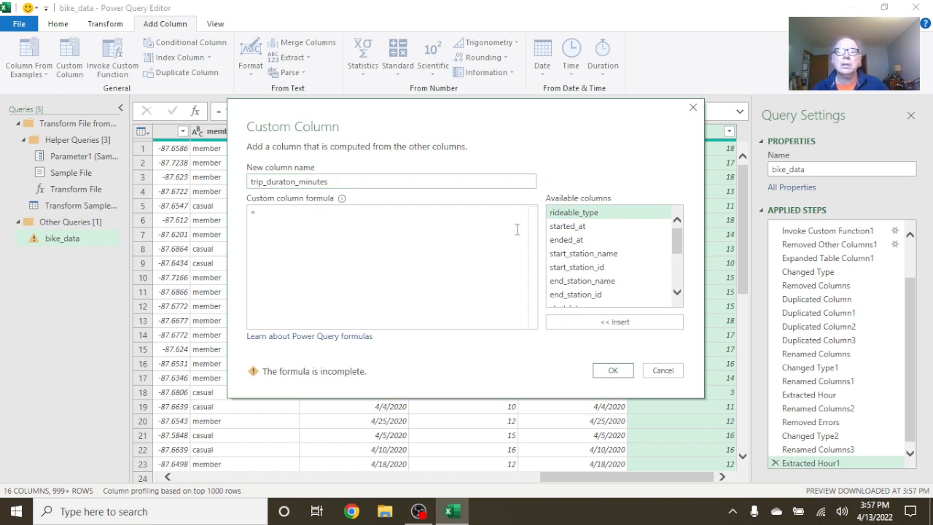
double_click(572, 241)
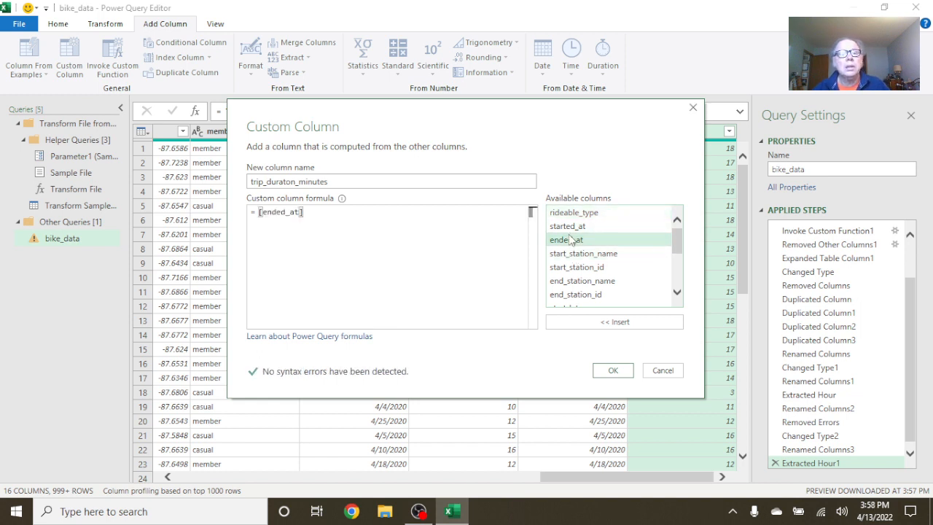
text(-)
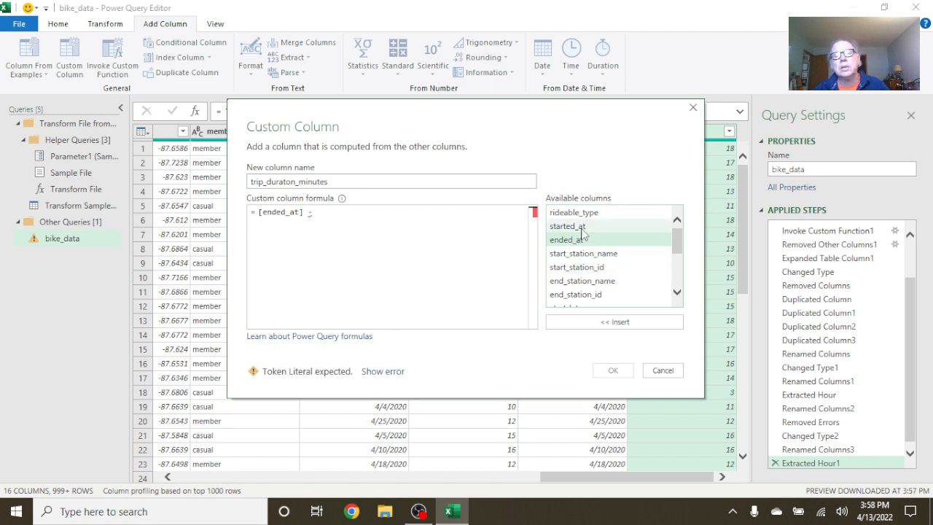
double_click(580, 227)
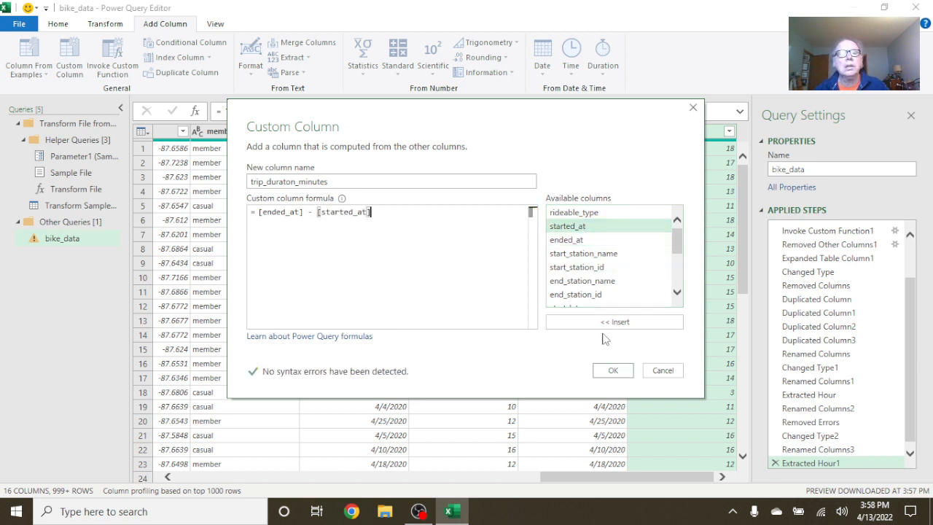
click(613, 370)
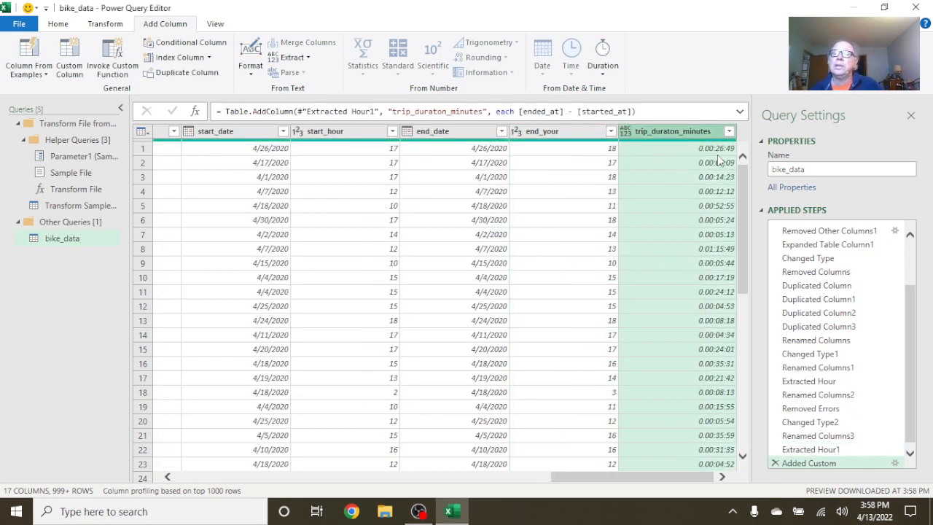
- Transform the trip_duraton_minutes column's durations into minutes only
right_click(673, 135)
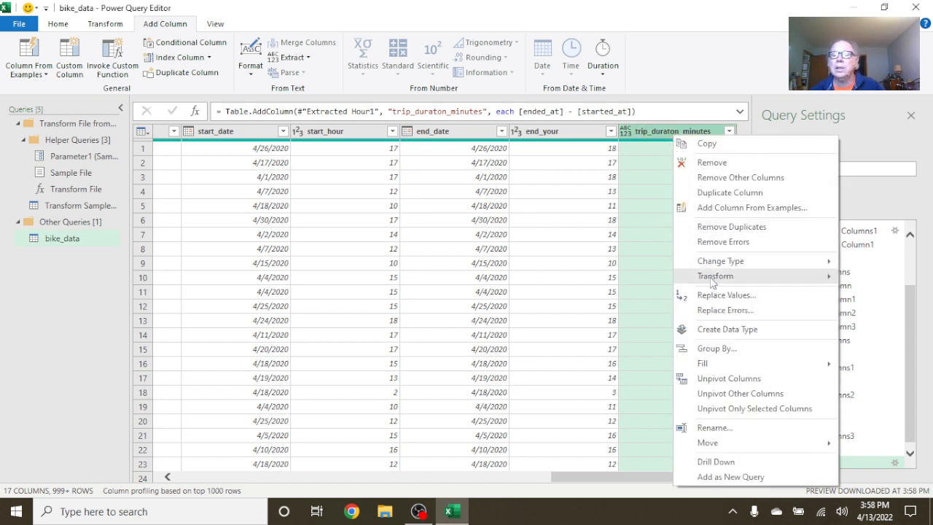
mouse_move(713, 282)
click(642, 308)
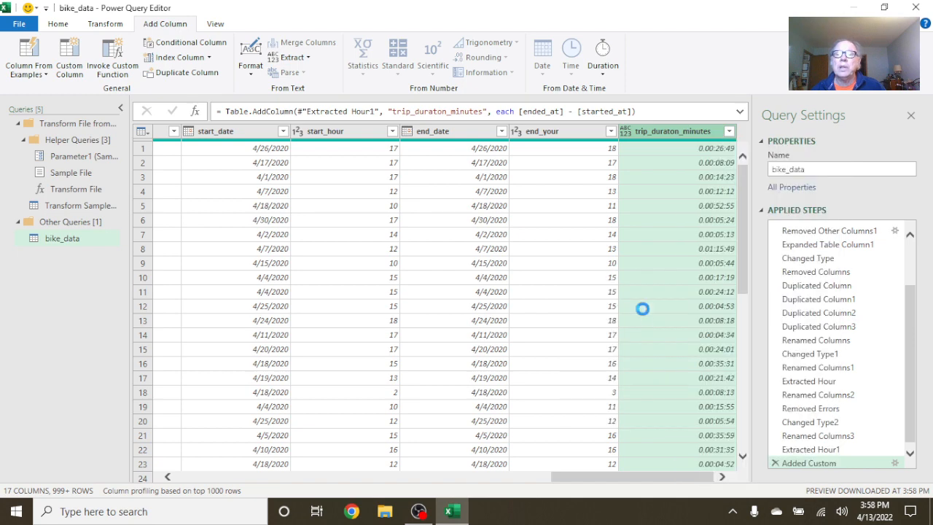
- Load the full list of start_station_name values and filter the column to keep only the blank entries
drag(642, 477, 215, 475)
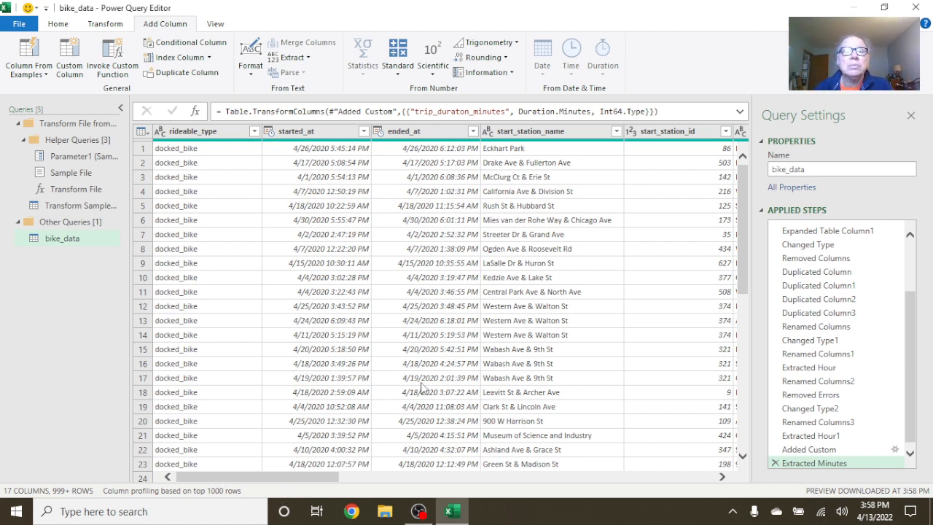
drag(326, 477, 284, 475)
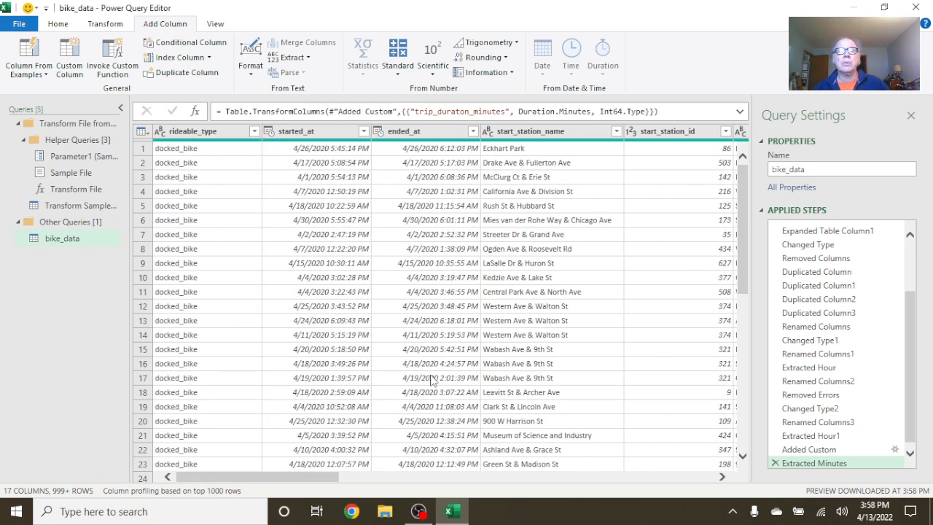
click(616, 131)
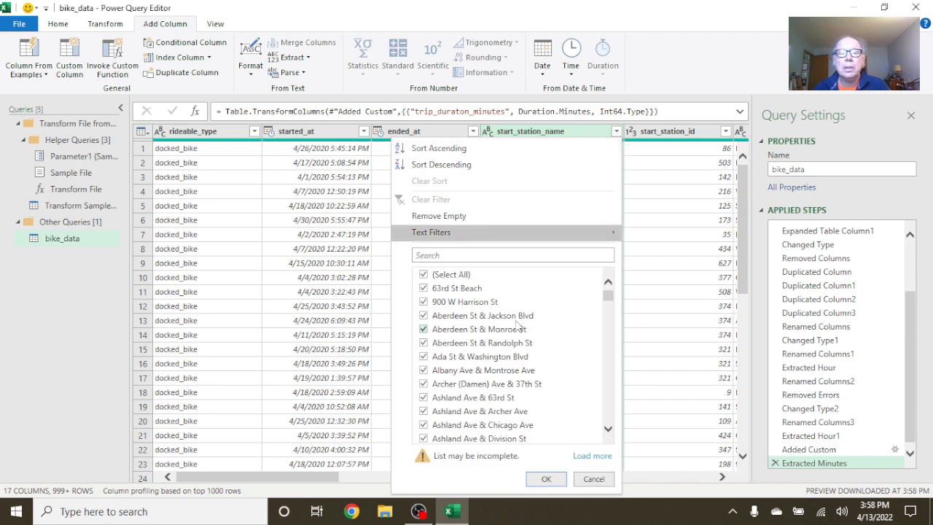
click(590, 456)
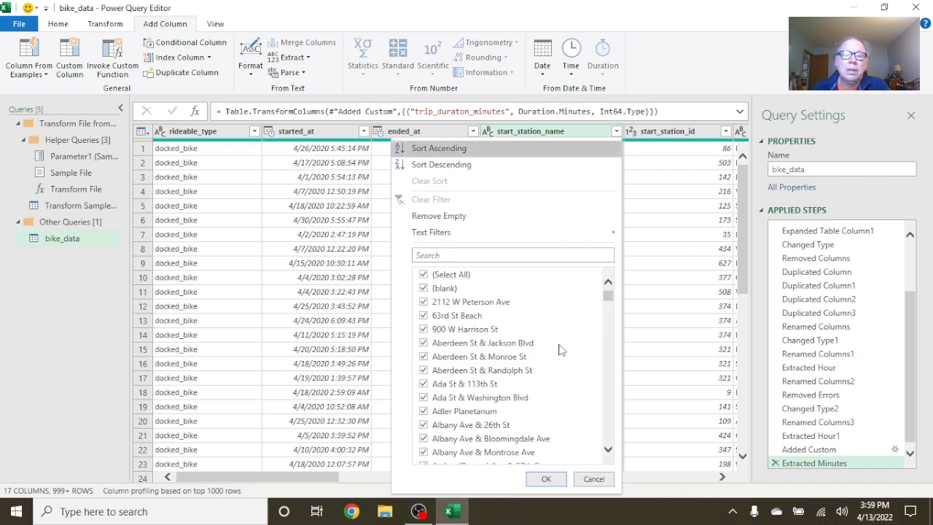
click(423, 275)
click(424, 288)
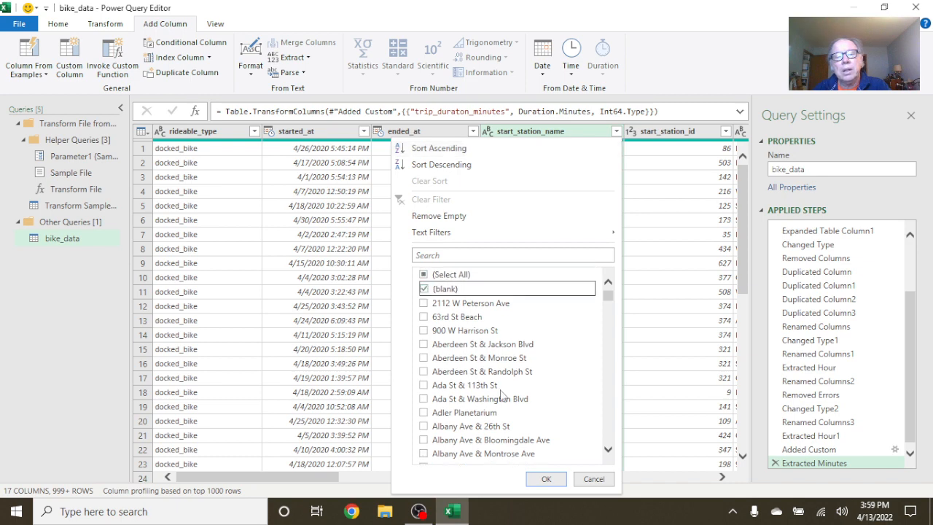
click(545, 478)
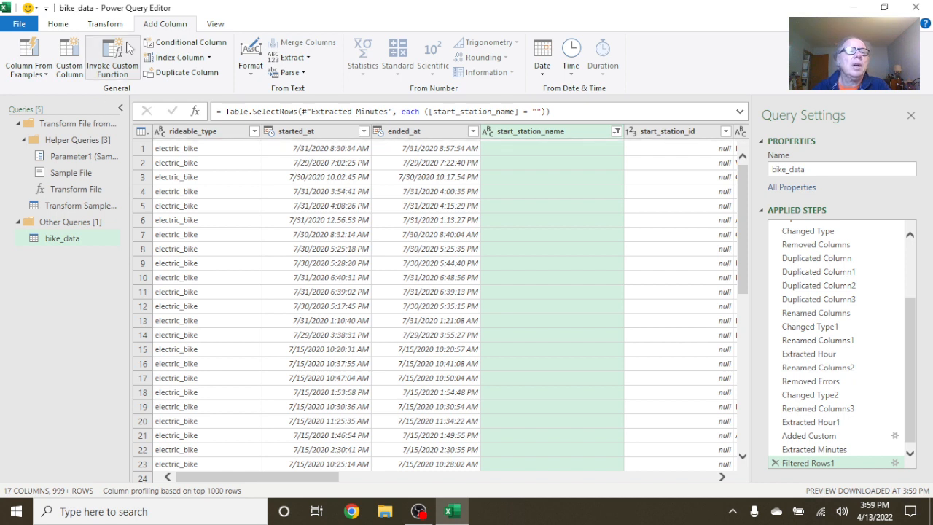
- Count the rows with a blank start station, and delete the Counted Rows step to return to the table
click(104, 23)
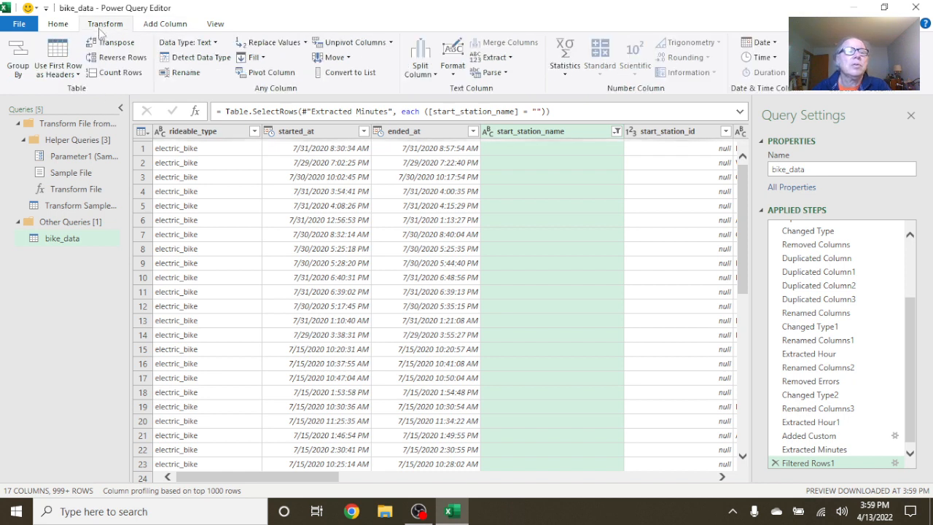
click(100, 75)
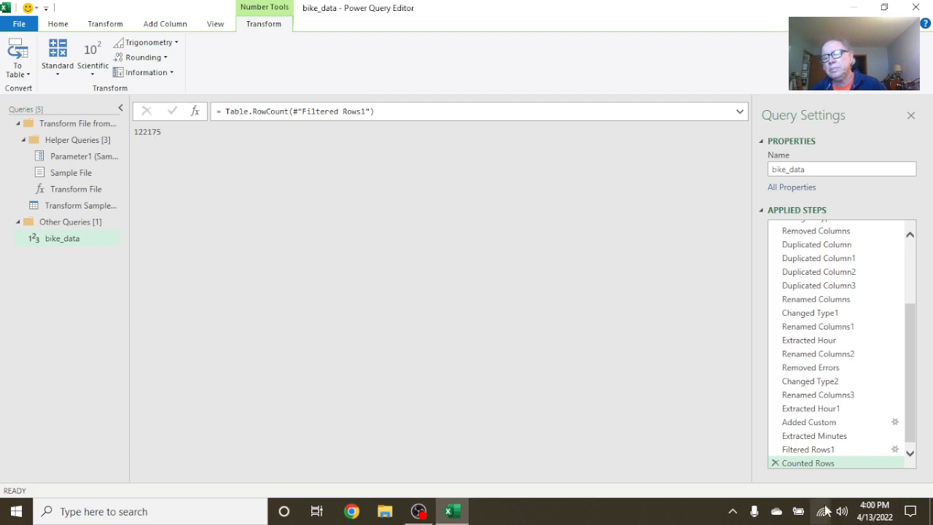
click(774, 464)
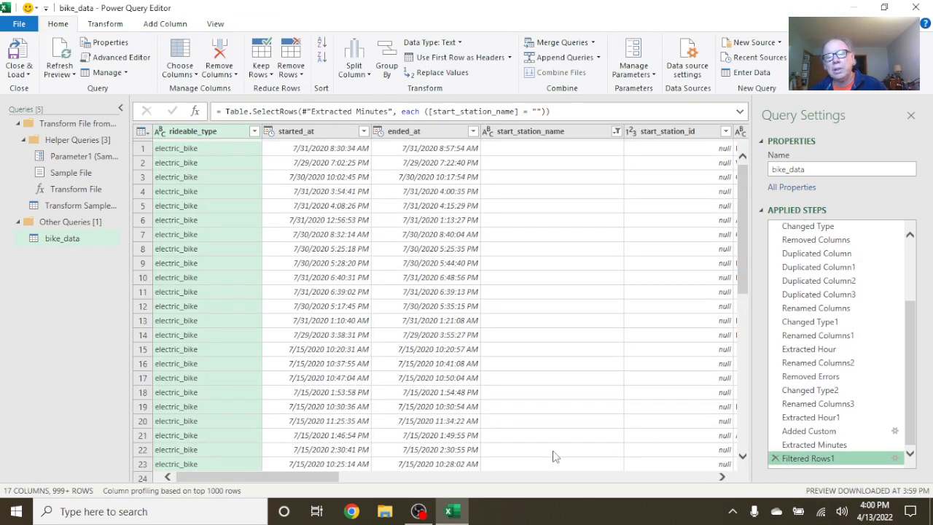
- Filter the trip_duraton_minutes column to keep only rows where the value is less than or equal to 0
drag(313, 476, 688, 479)
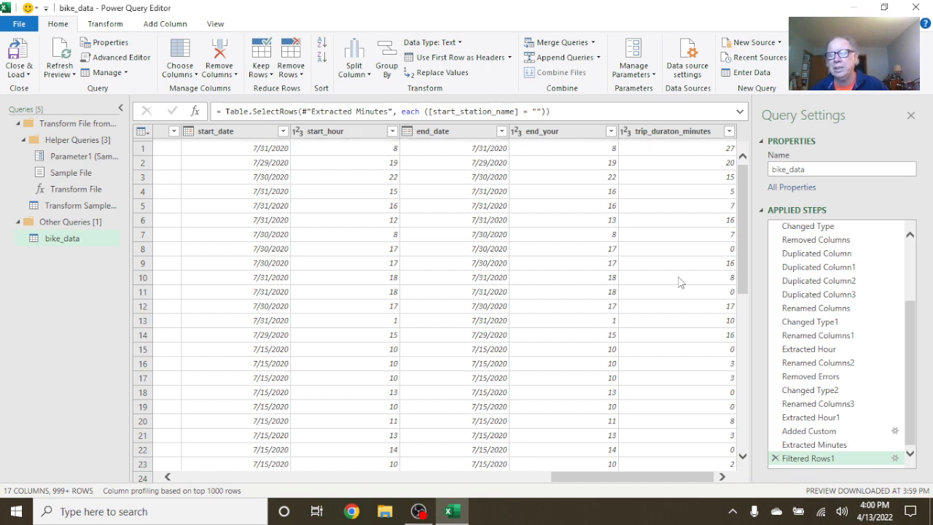
click(729, 131)
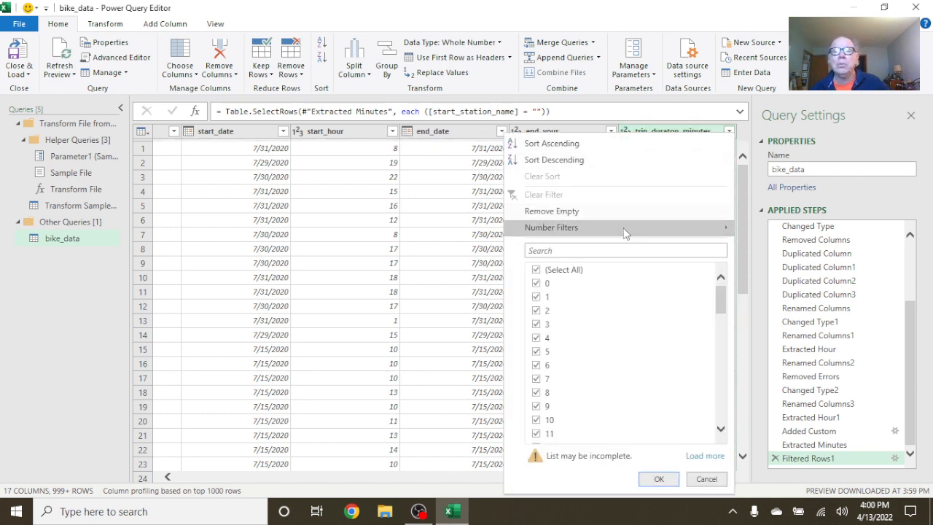
mouse_move(656, 227)
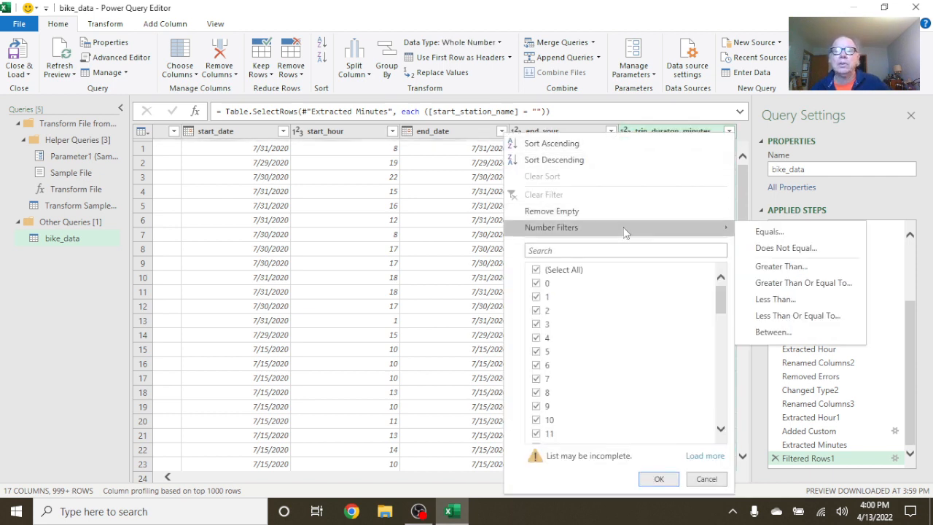
click(814, 315)
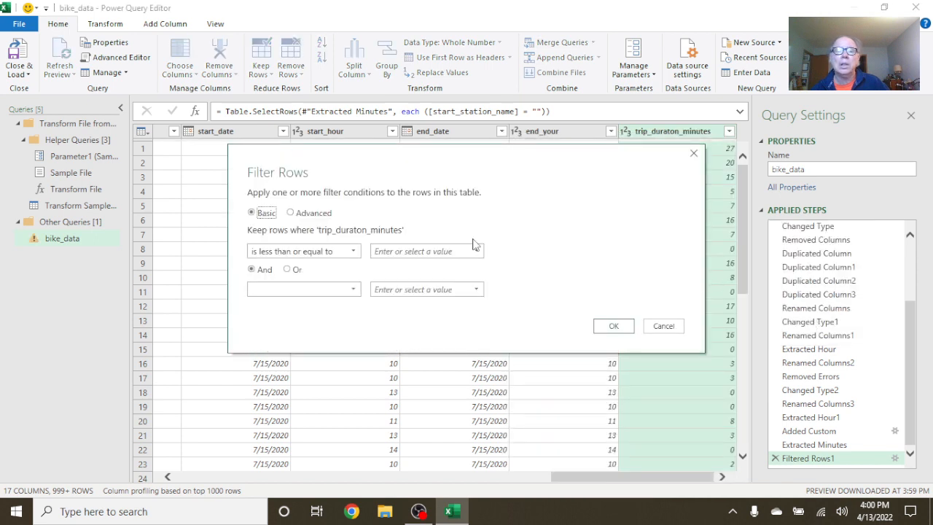
click(472, 251)
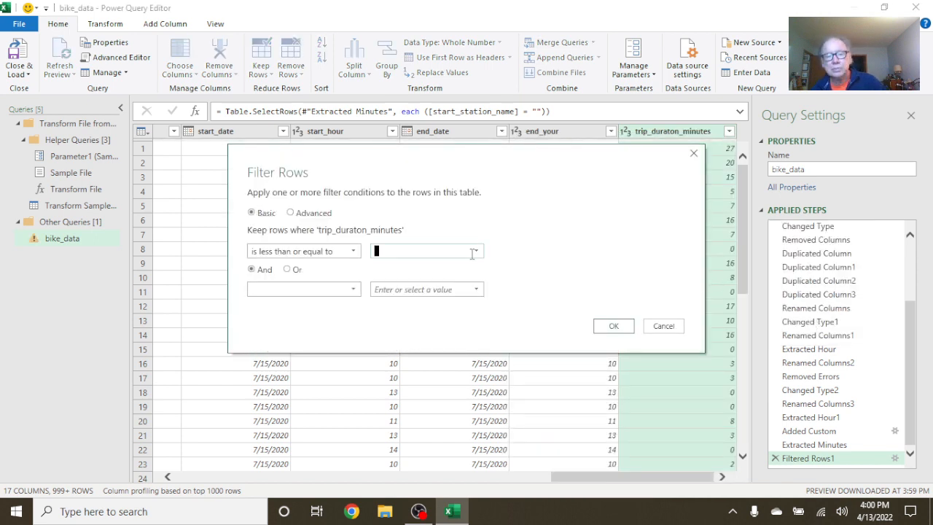
text(0)
click(624, 327)
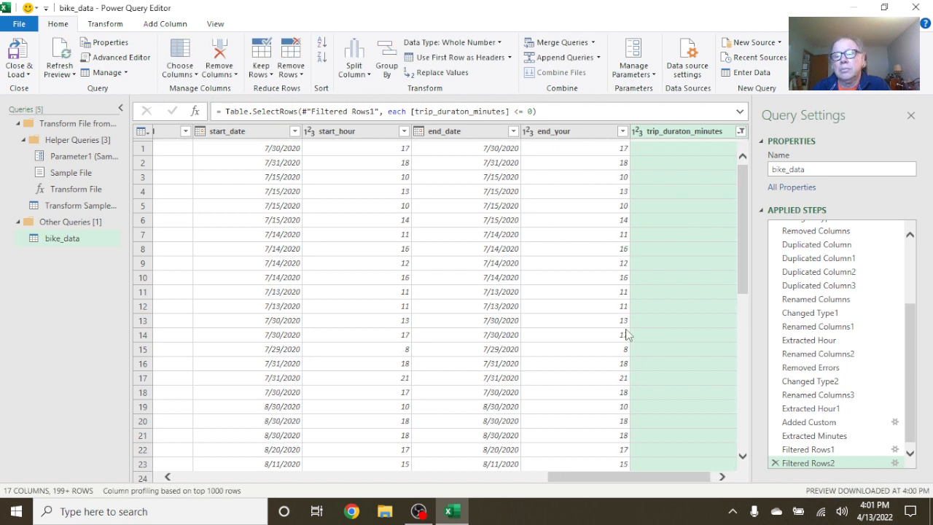
- Delete the applied filter steps for the trip duration and the blank start stations, keeping the Extracted Minutes step
click(775, 463)
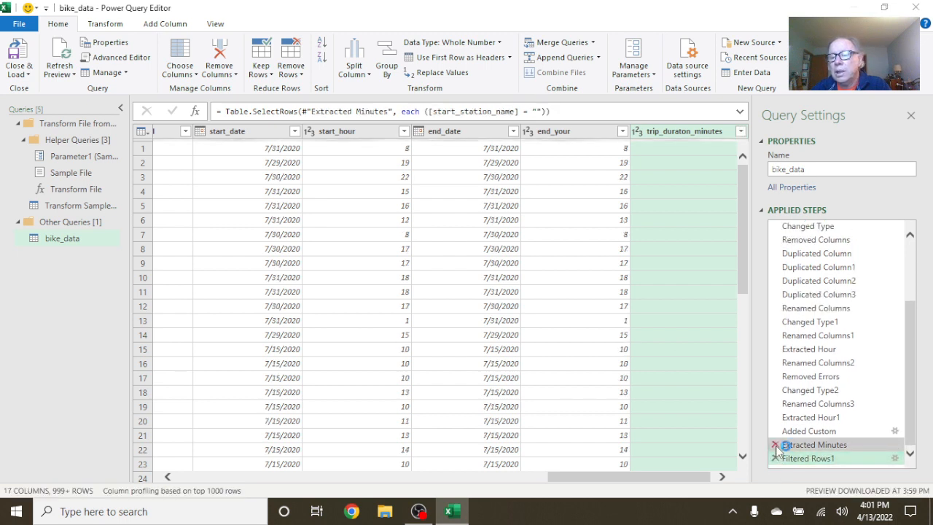
click(775, 445)
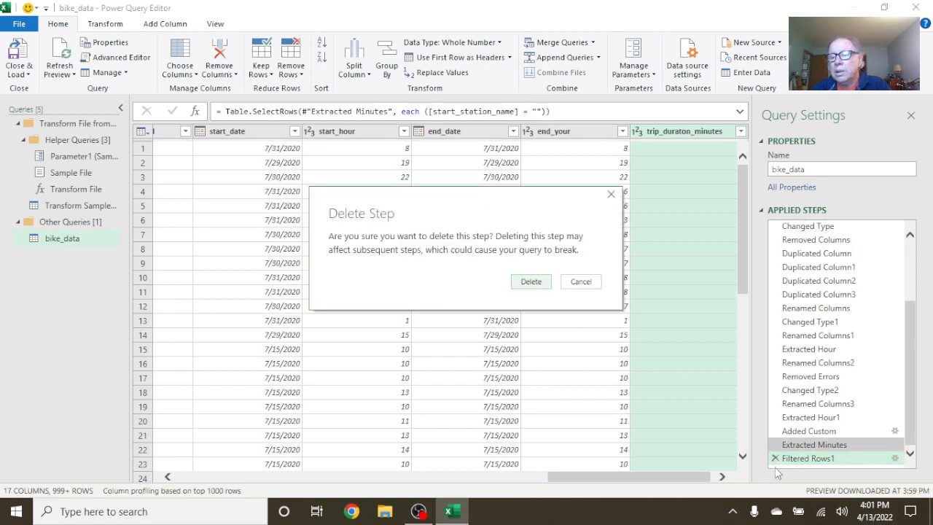
click(575, 283)
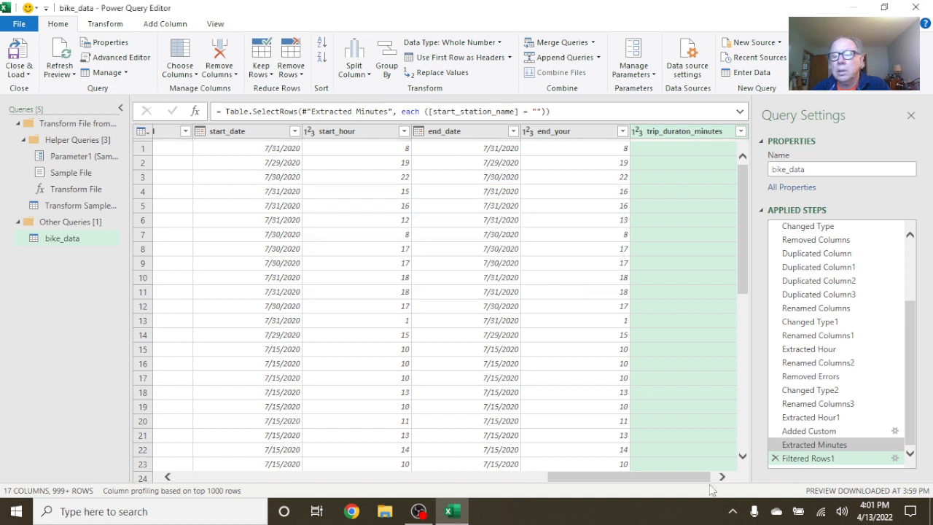
click(774, 458)
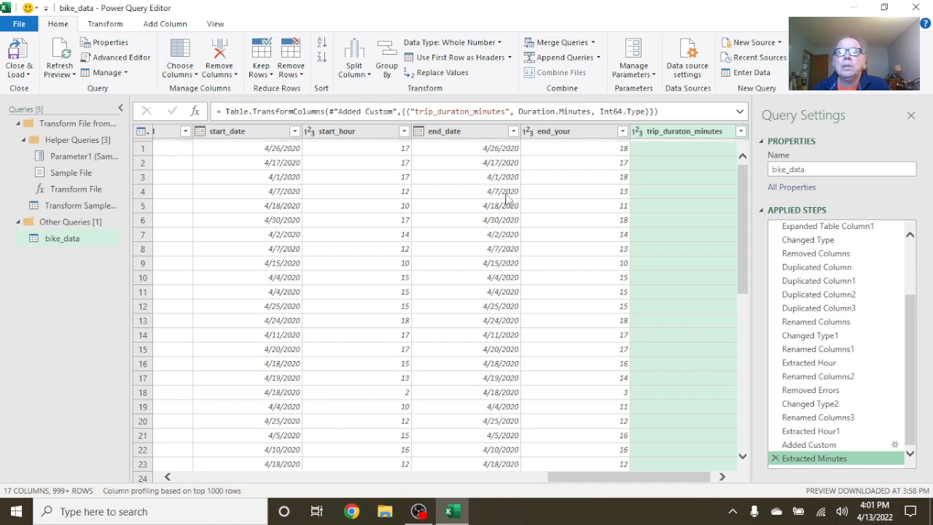
right_click(682, 130)
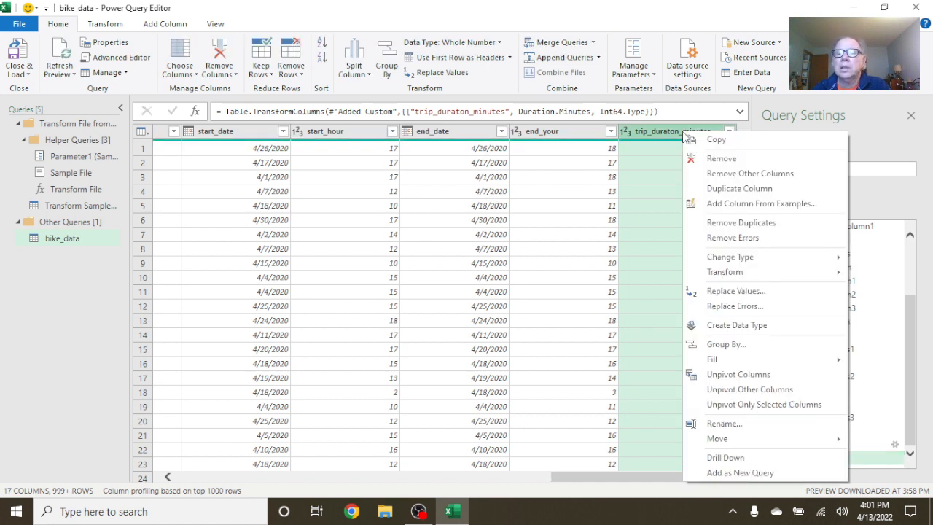
click(630, 156)
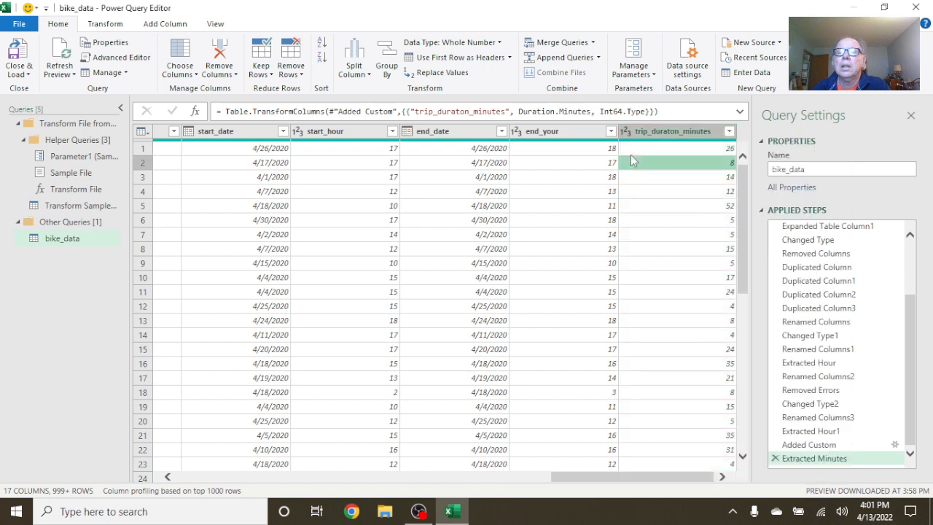
click(728, 132)
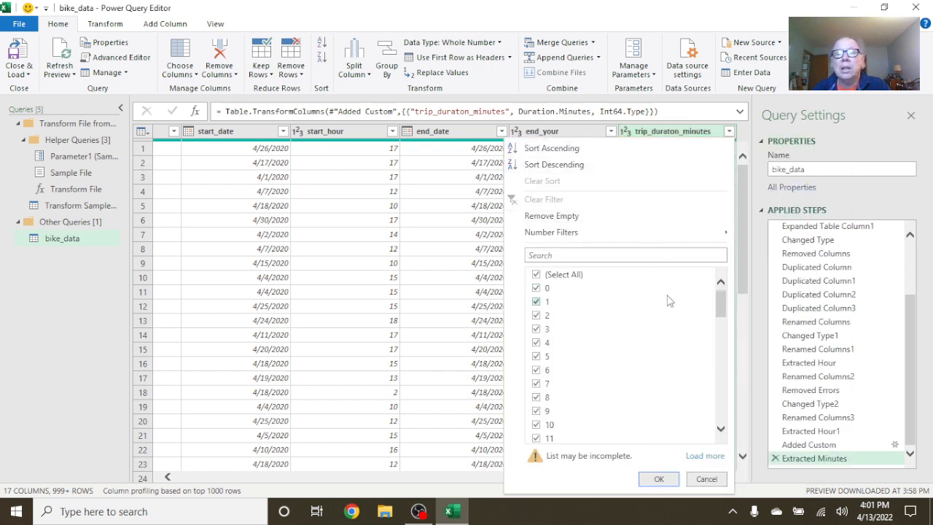
click(627, 217)
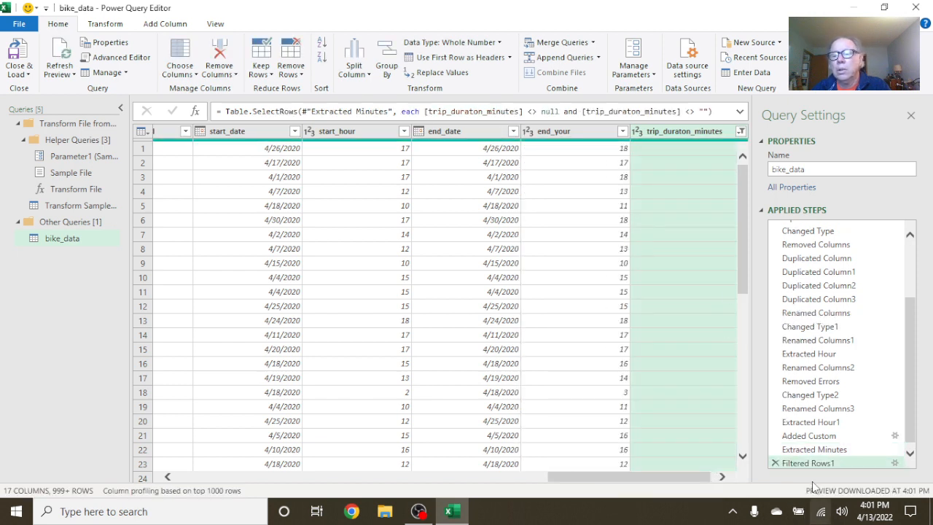
click(775, 463)
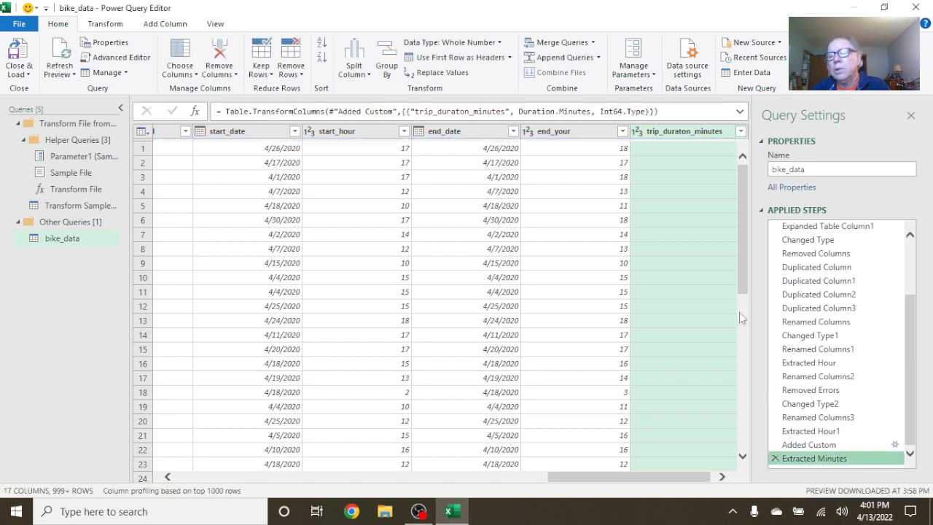
- Filter the trip_duraton_minutes column to keep only rows where the value is less than or equal to 0
click(742, 132)
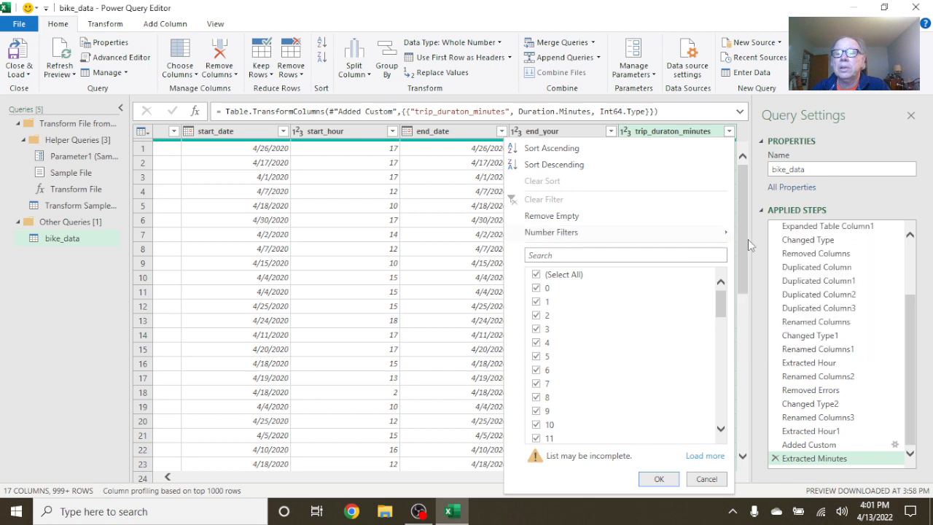
mouse_move(716, 233)
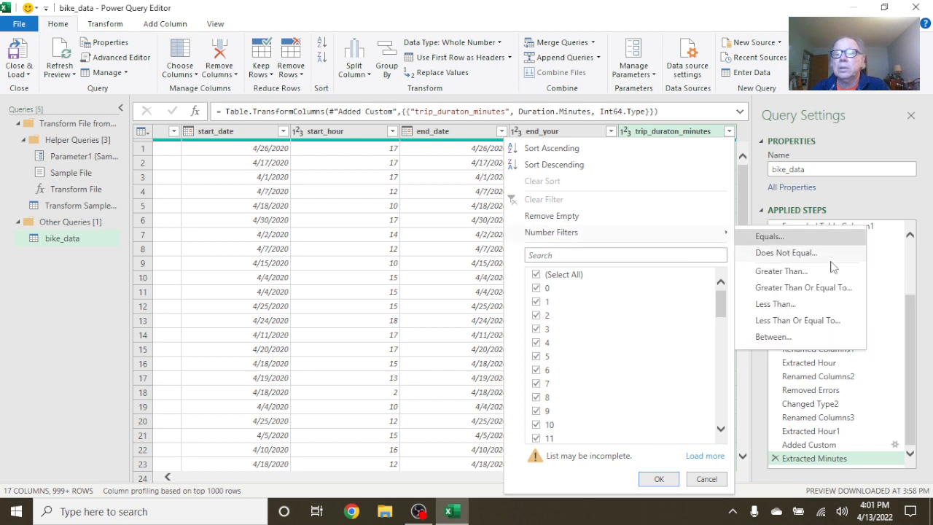
click(823, 324)
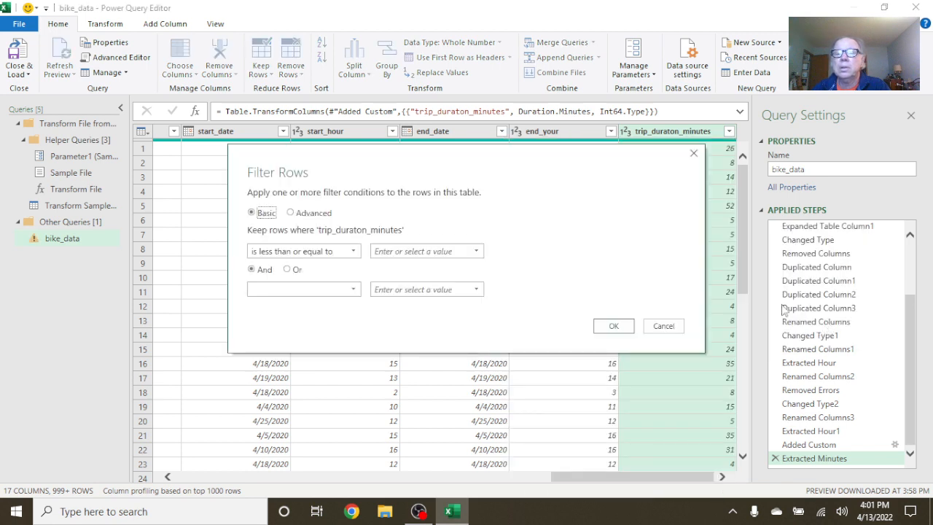
click(458, 253)
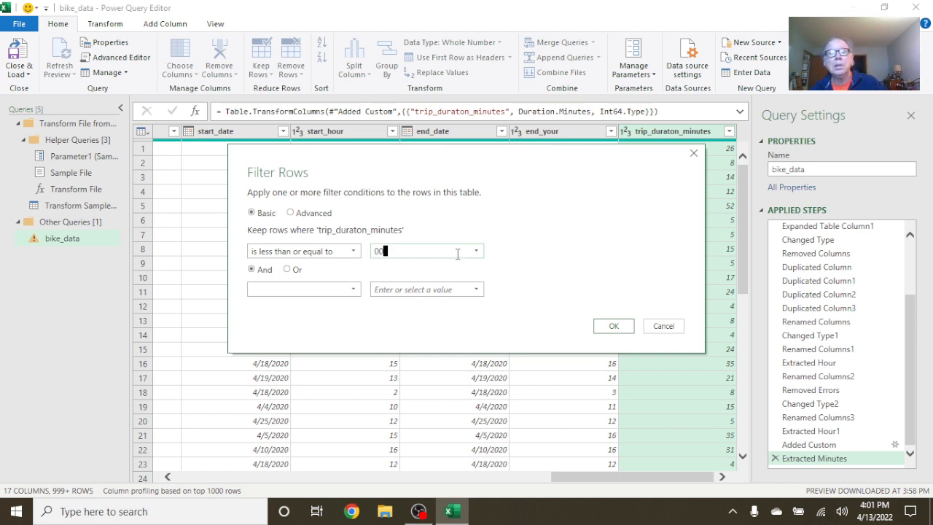
key(BackSpace)
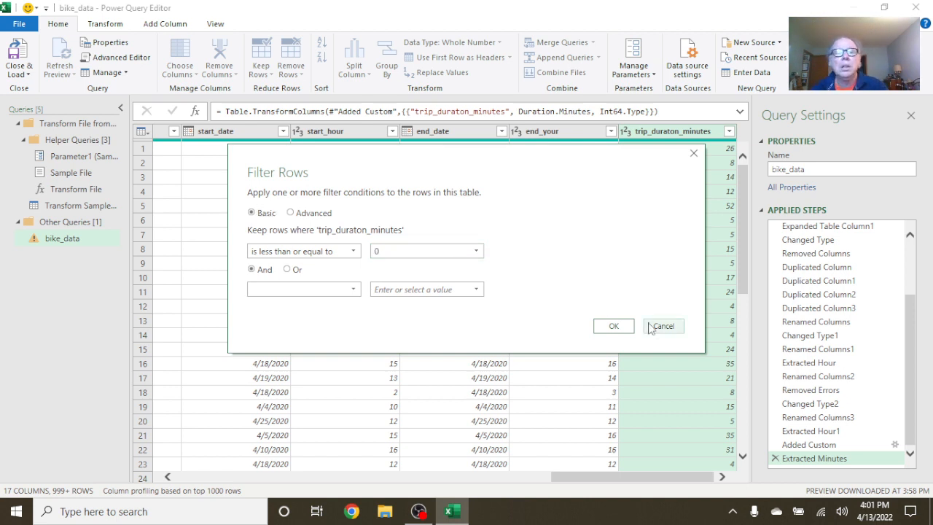
click(610, 327)
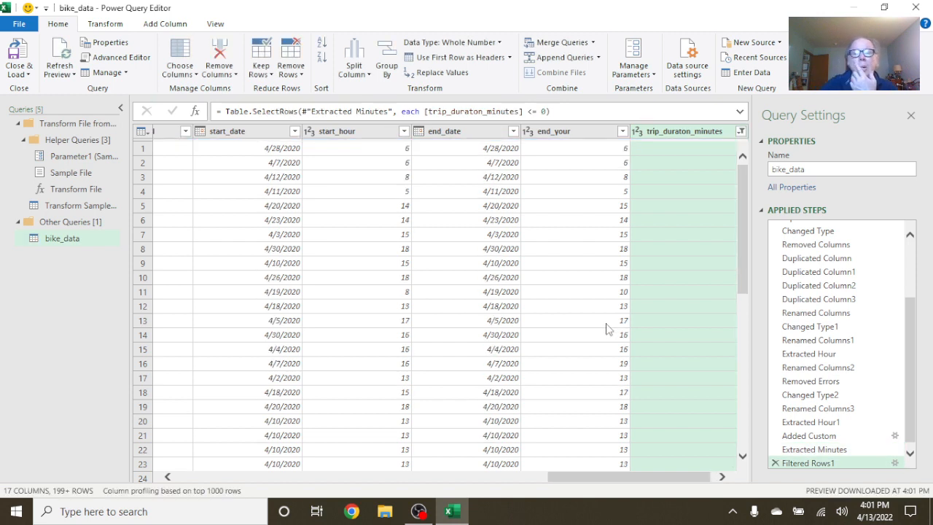
- Count the rows with a non-positive trip duration, and delete the Counted Rows and Filtered Rows1 steps to restore the full table
click(102, 25)
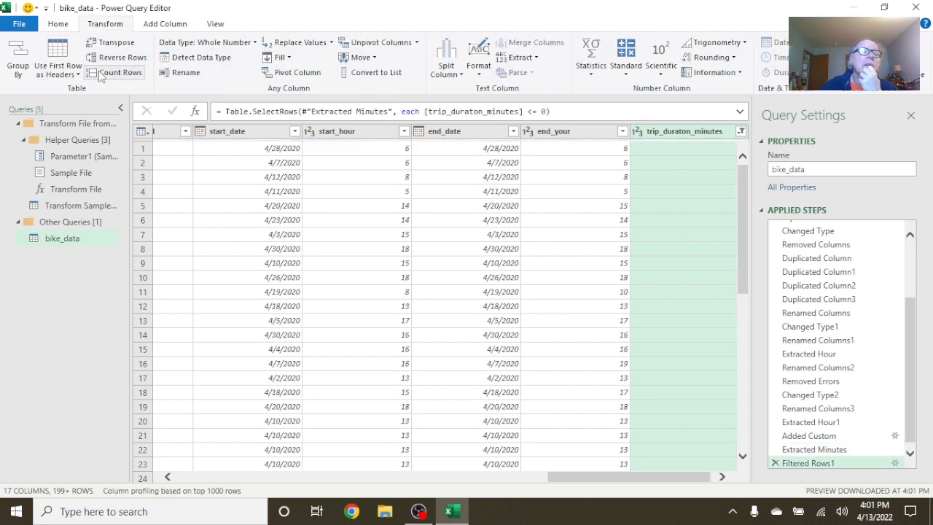
click(102, 74)
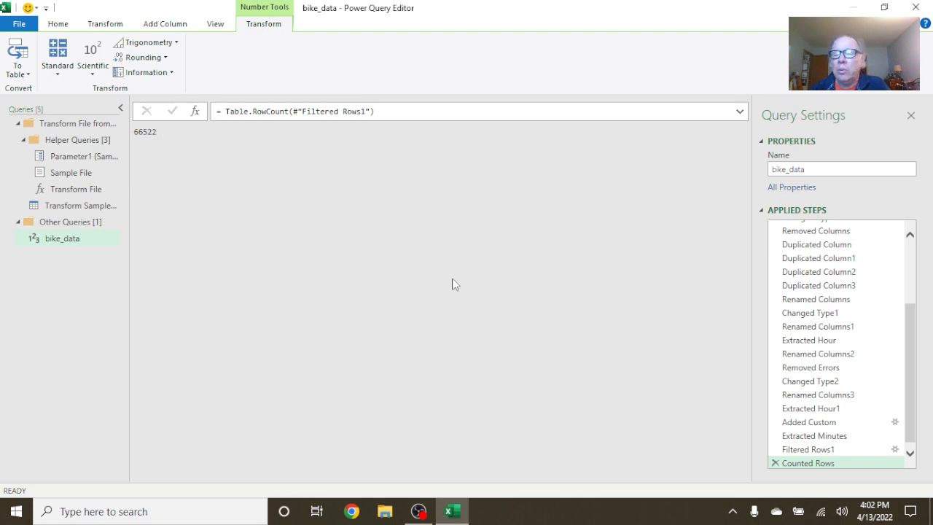
click(773, 462)
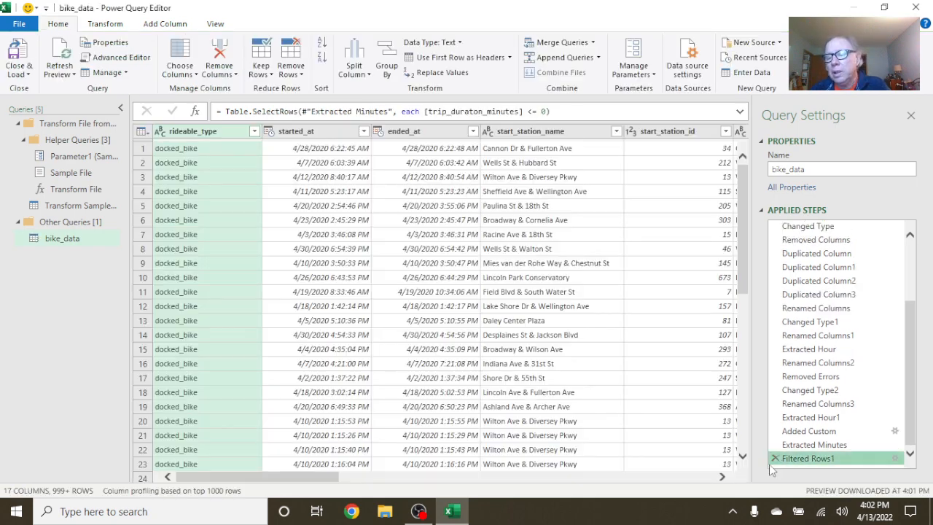
click(774, 459)
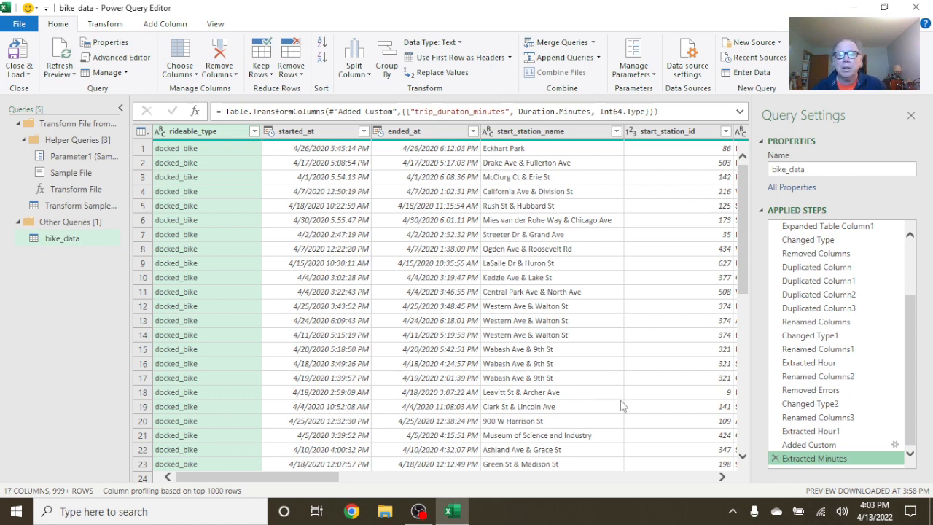
- Start a new custom column on the bike_data query and name it tip_abs
click(320, 478)
drag(320, 483, 761, 490)
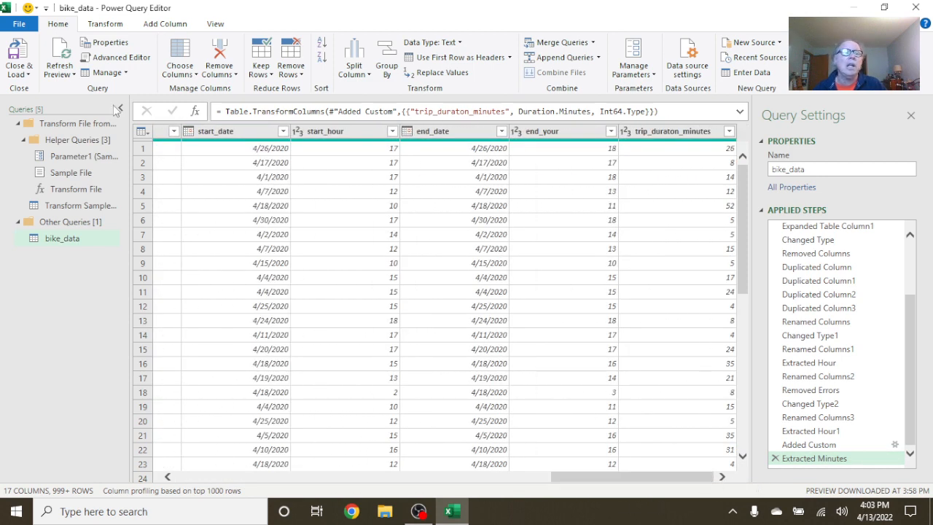
click(163, 26)
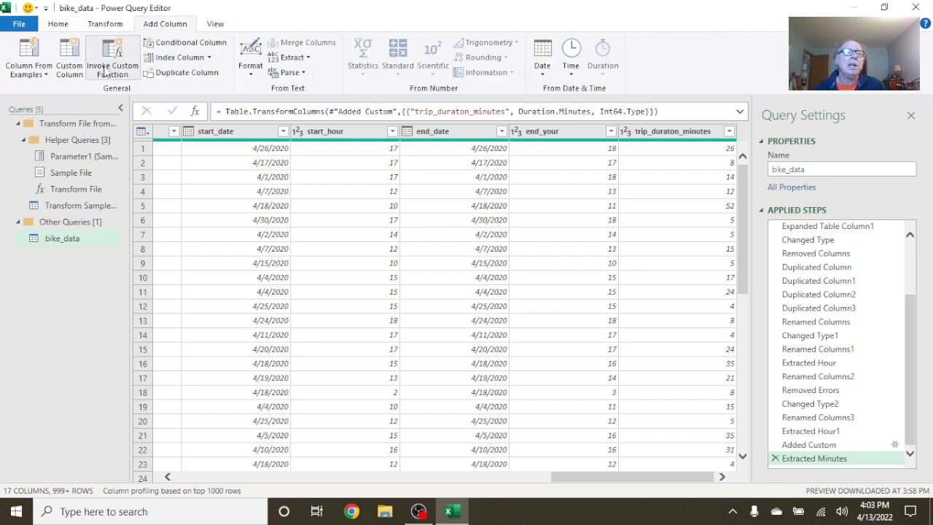
click(80, 67)
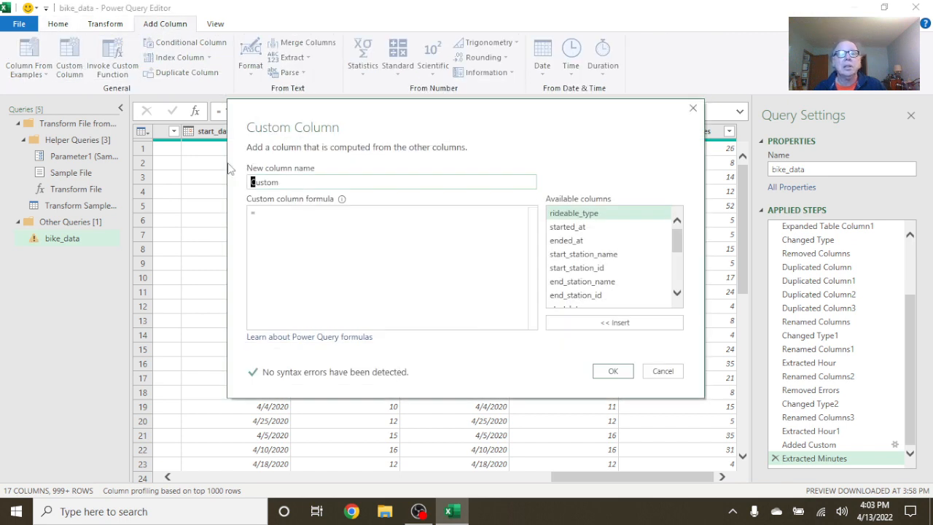
drag(279, 183, 181, 185)
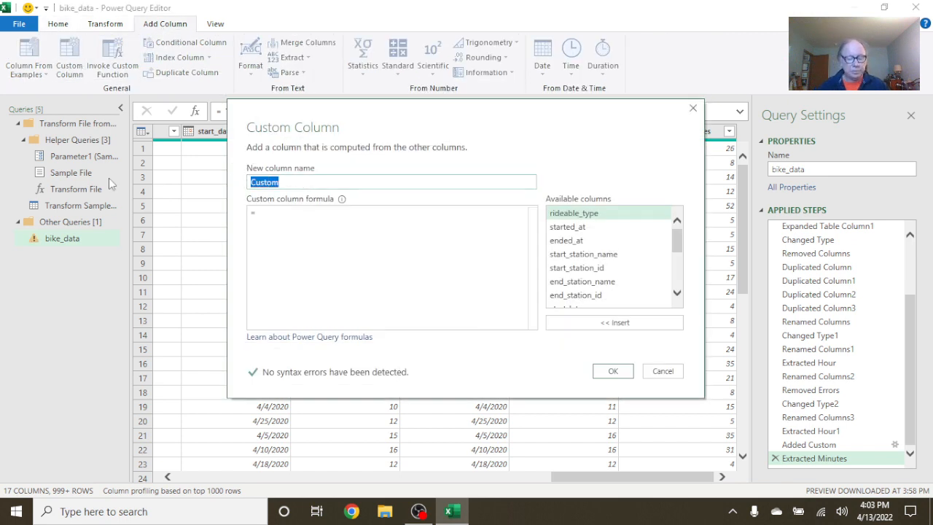
text(tip_abs)
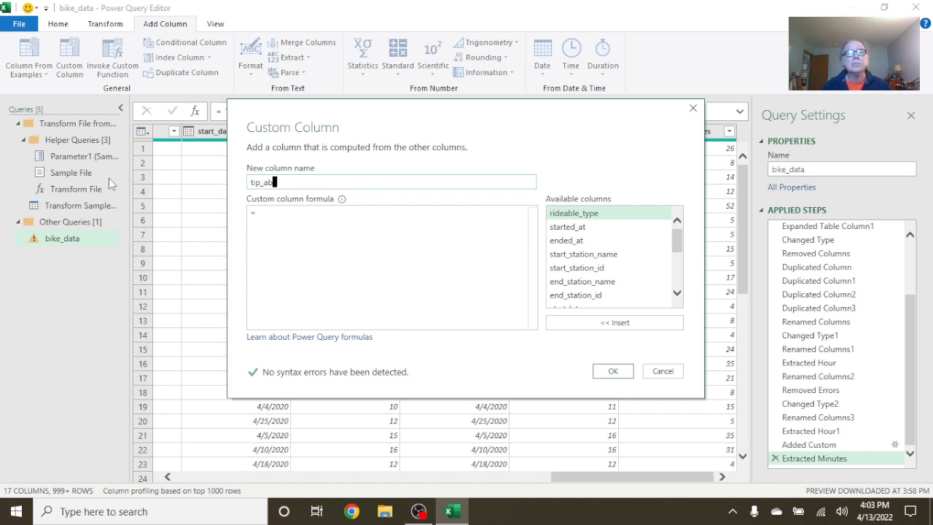
click(252, 213)
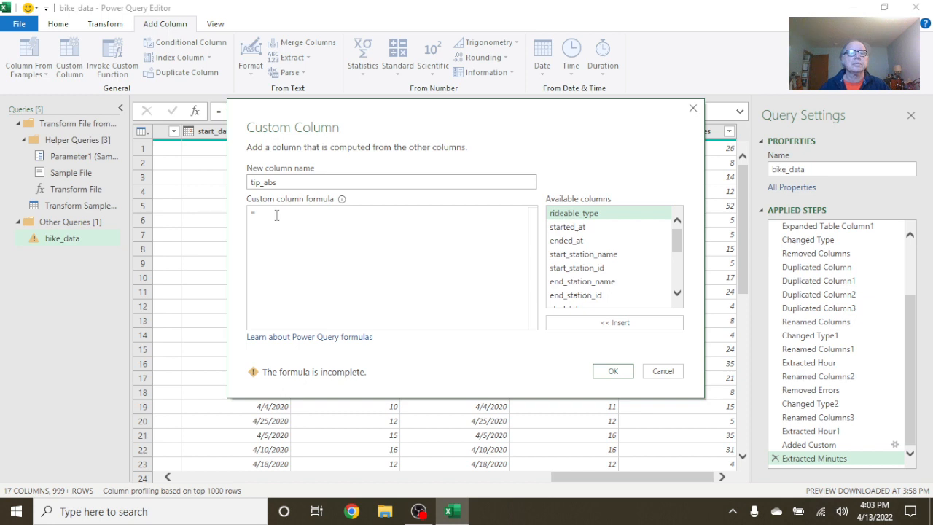
key(Return)
text(ab)
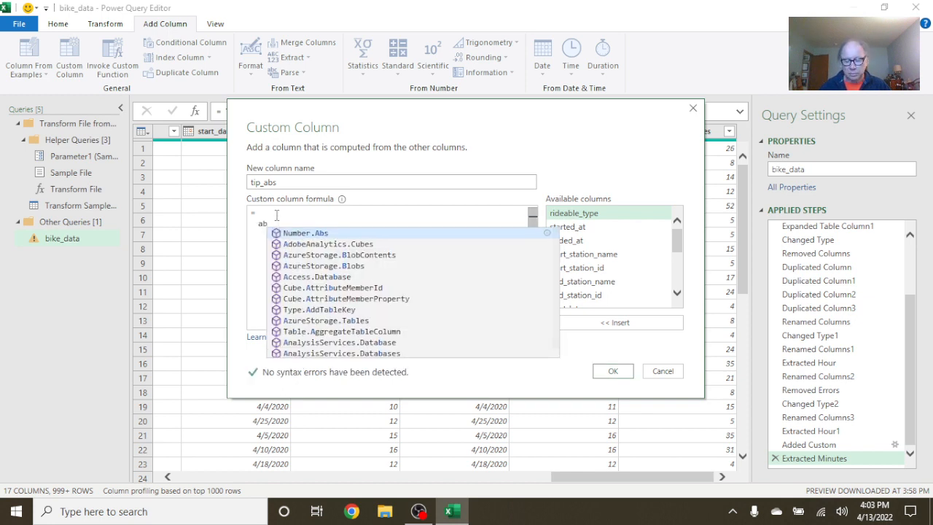
key(BackSpace)
key(BackSpace)
key(BackSpace)
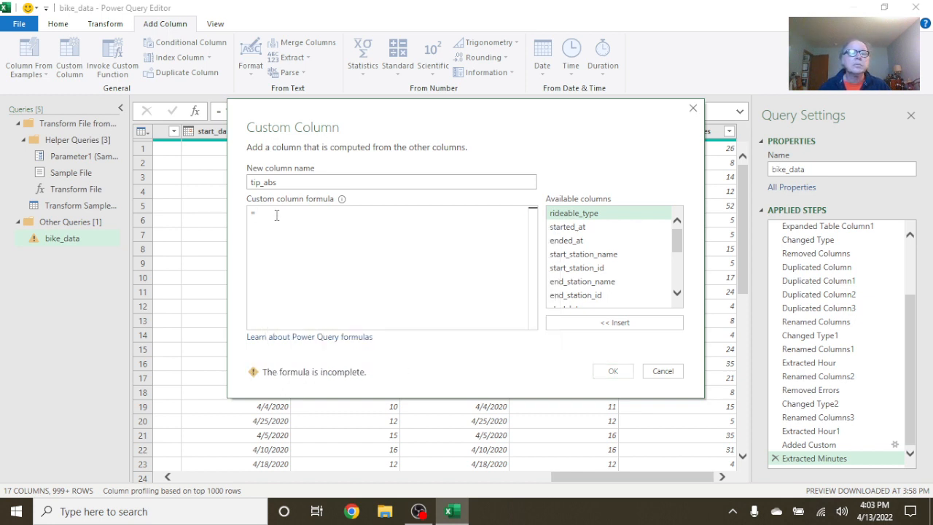
- Set the custom column's formula to Number.Abs([trip_duraton_minutes]) and add the column to the table
text(Abs)
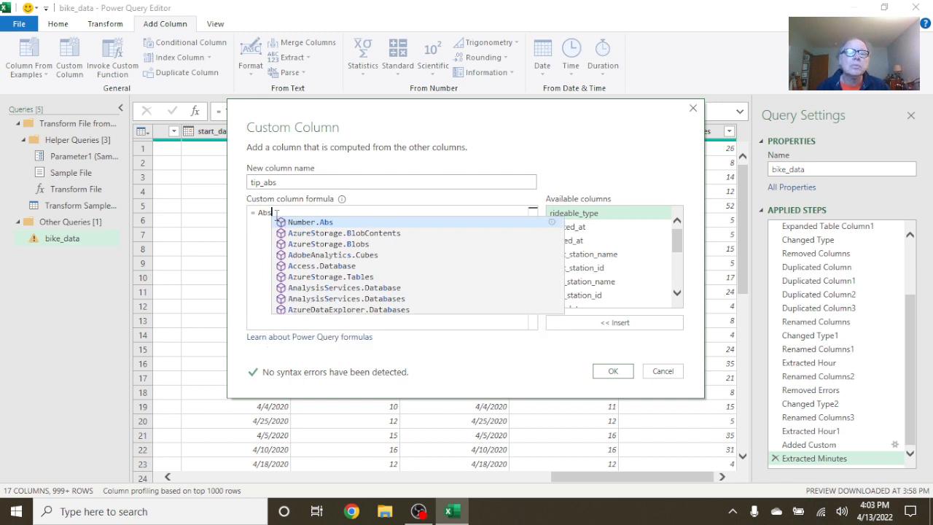
click(307, 222)
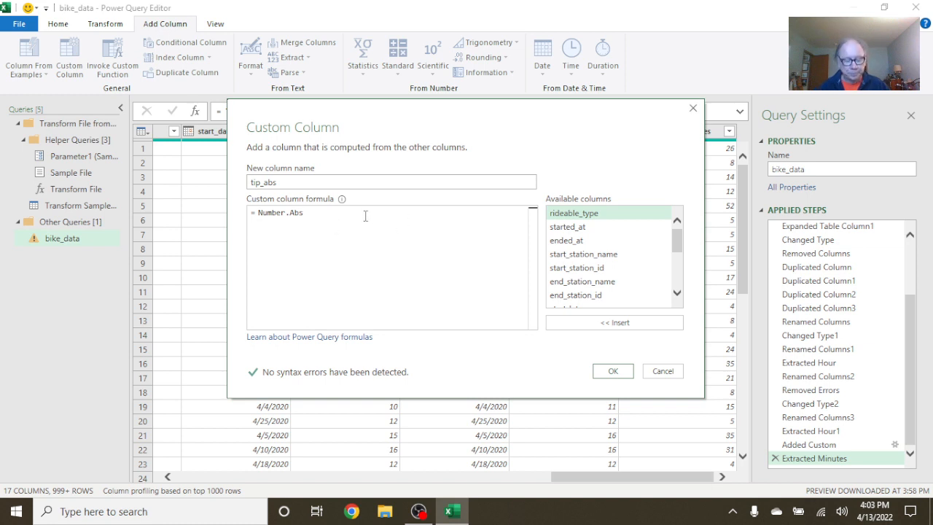
text(()
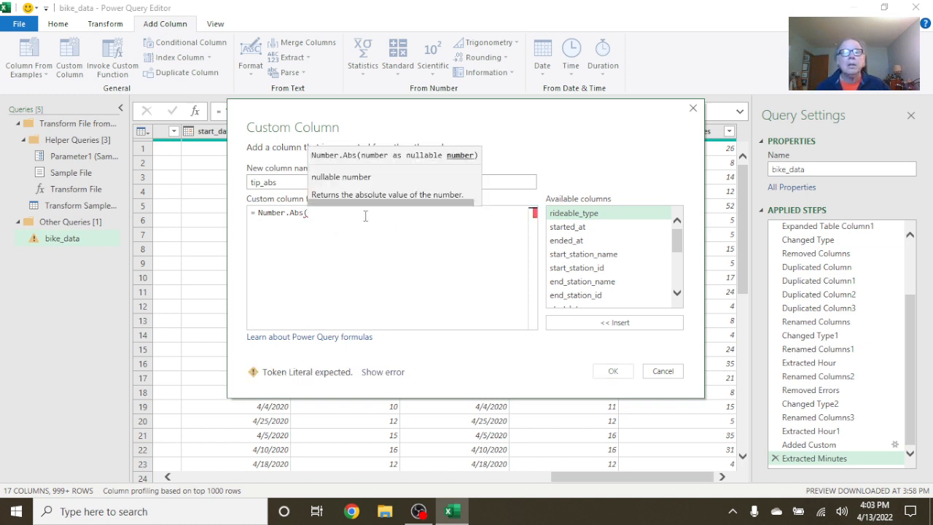
scroll(612, 292, down, 3)
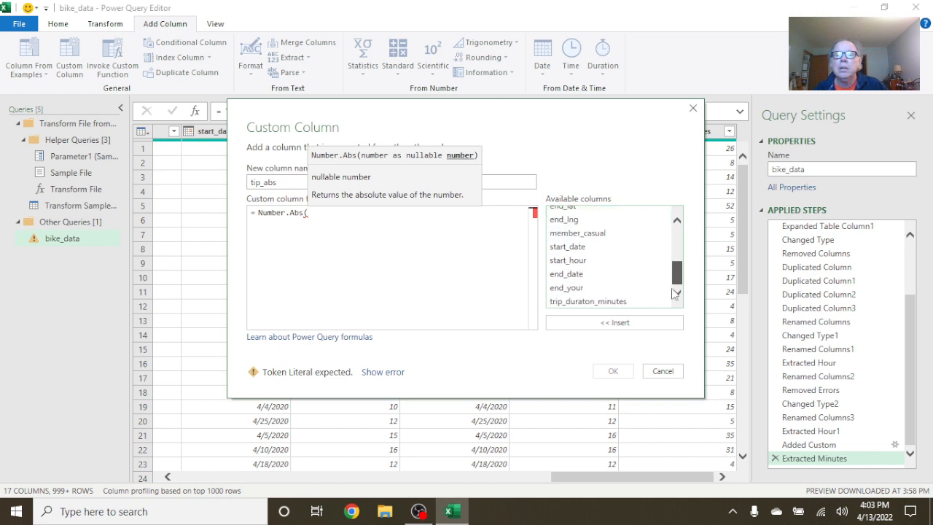
double_click(603, 302)
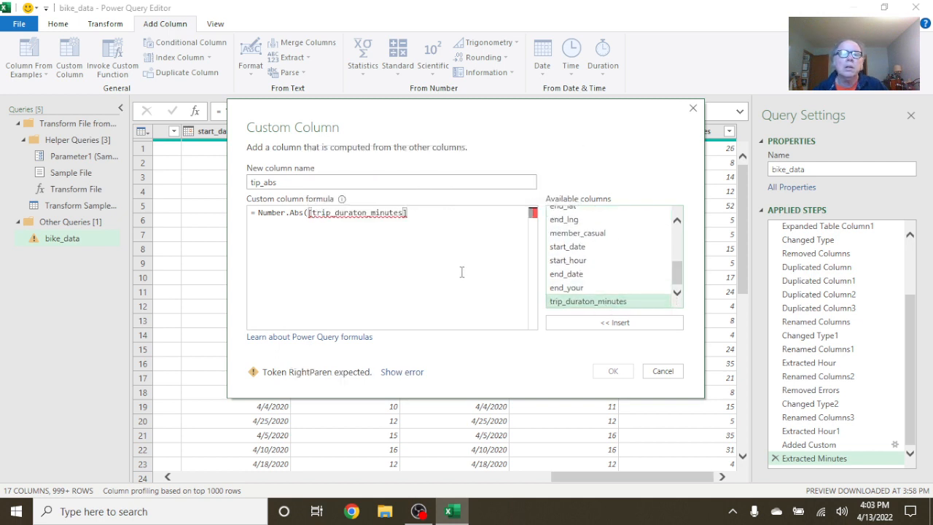
text())
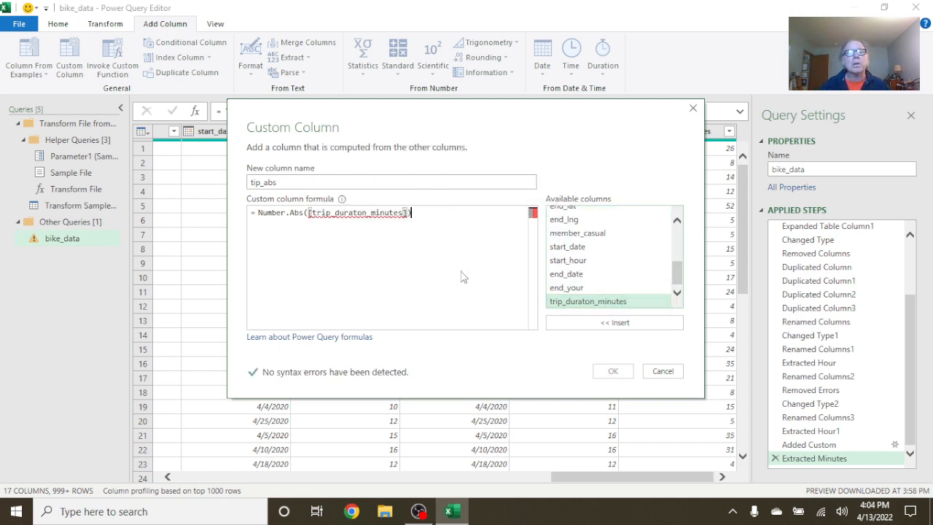
click(615, 372)
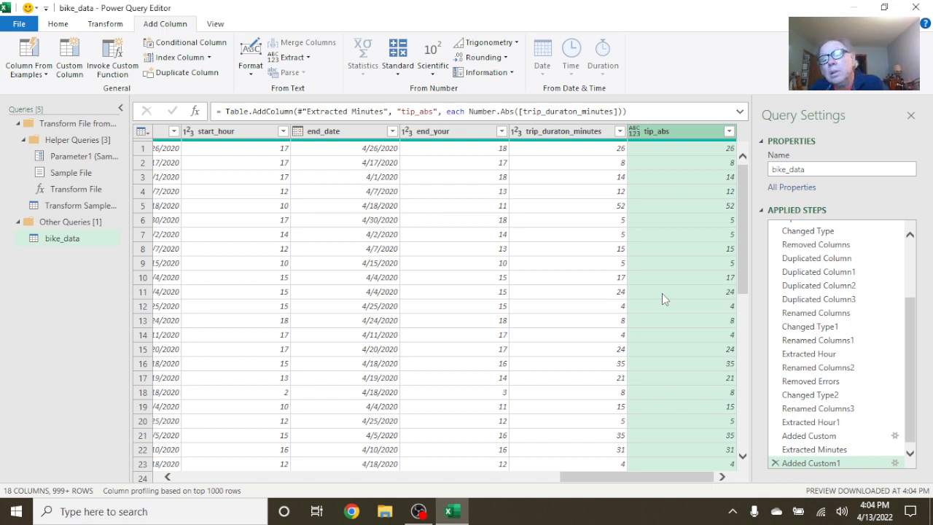
- Filter the tip_abs column for values less than 0, and delete the Filtered Rows1 step to restore the full table
click(729, 131)
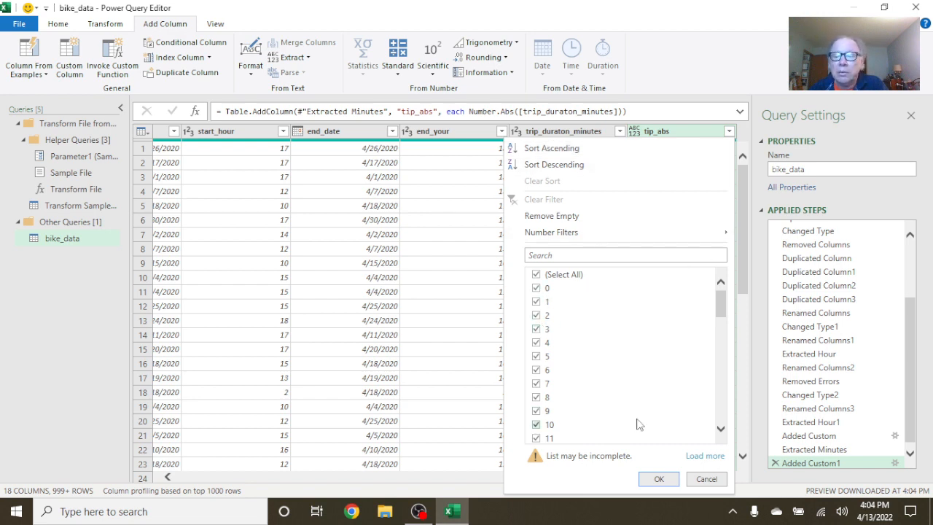
click(703, 456)
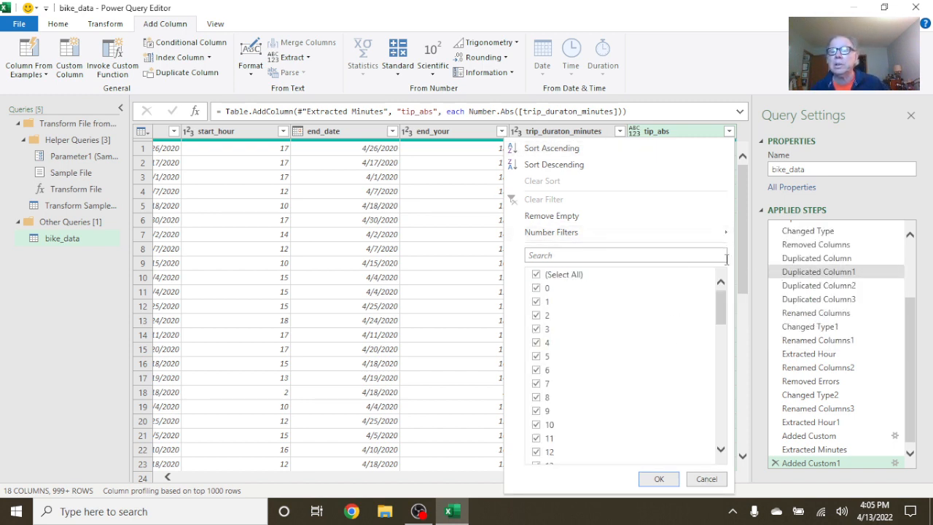
mouse_move(728, 232)
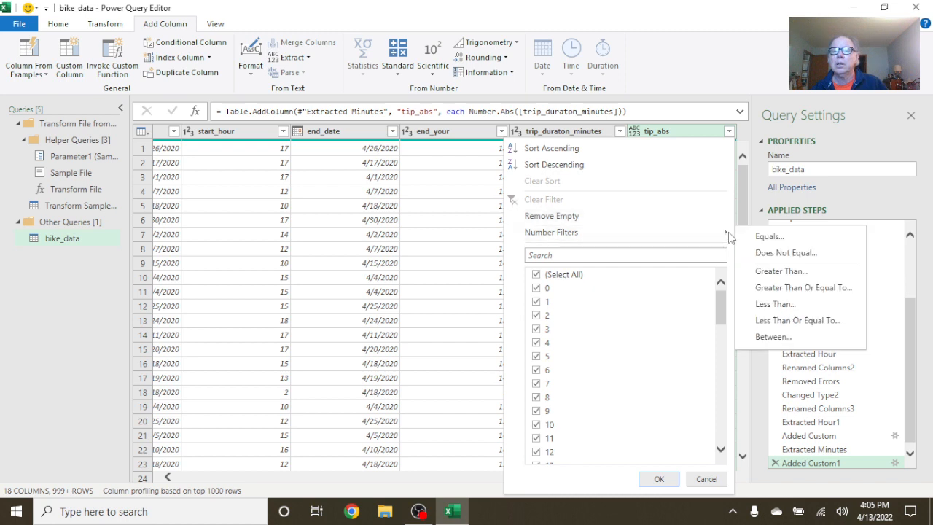
click(791, 304)
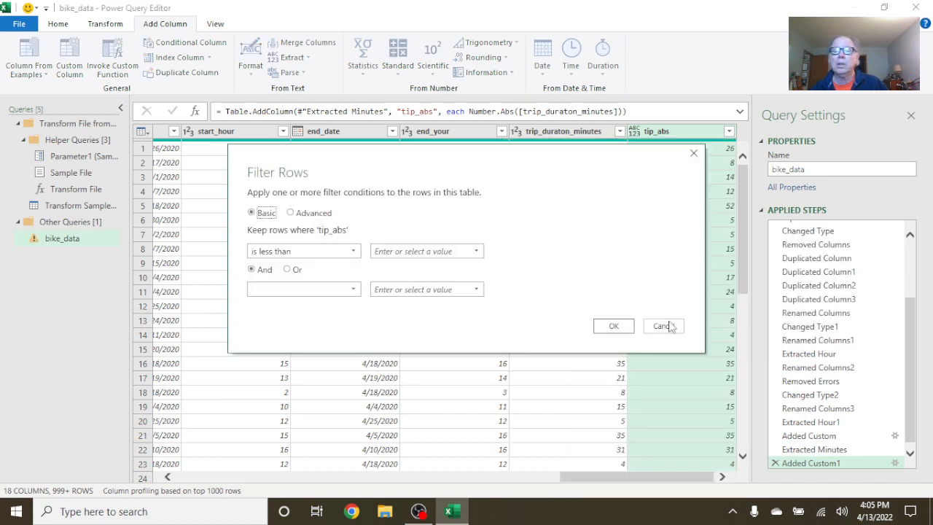
click(405, 253)
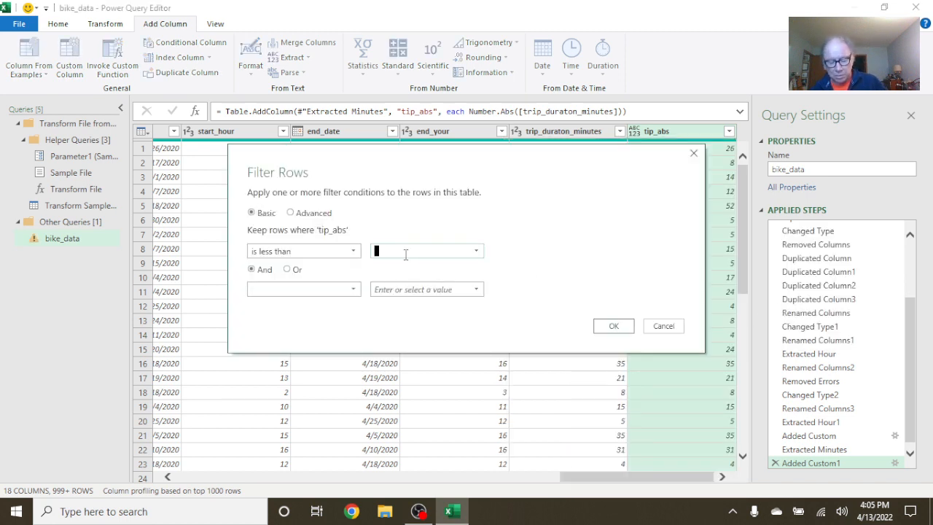
text(0)
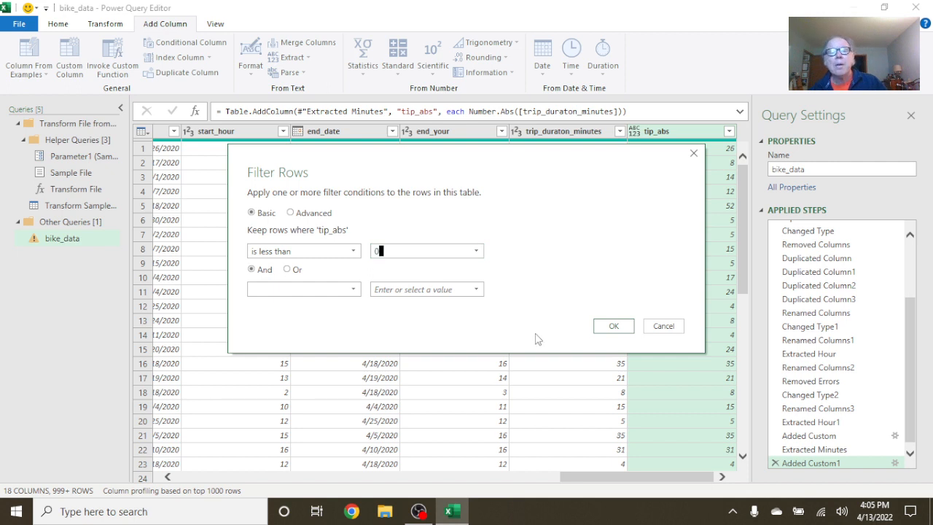
click(613, 326)
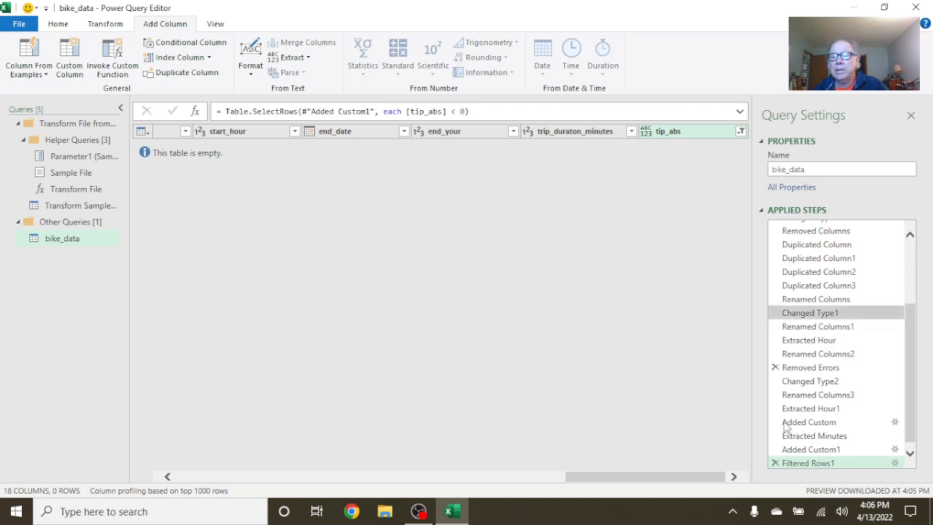
click(775, 464)
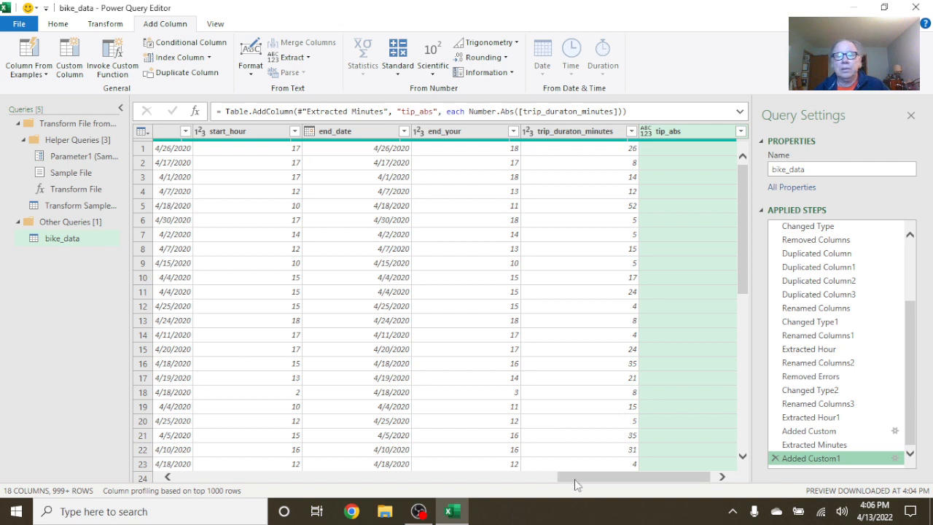
- Remove the end_your column, and delete the Removed Columns1 step to bring it back
drag(574, 478, 541, 482)
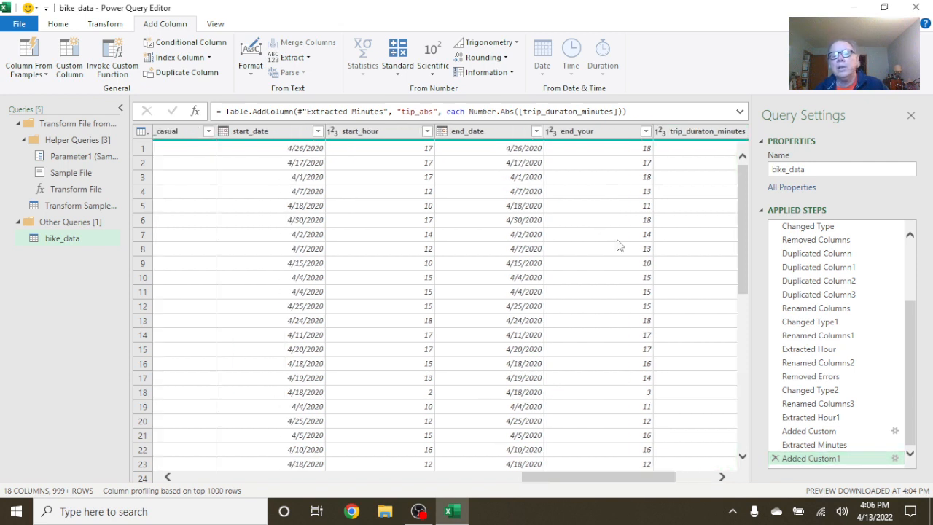
drag(639, 480, 668, 489)
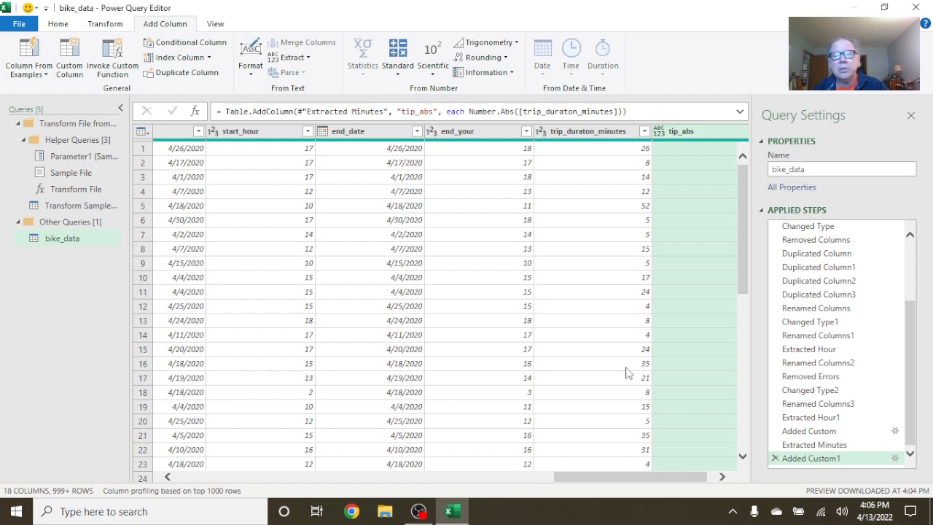
click(464, 132)
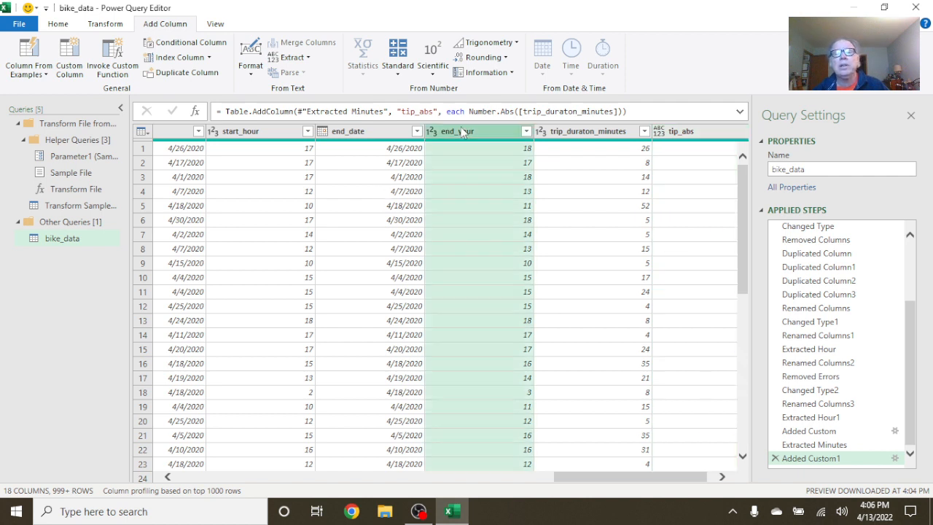
right_click(465, 134)
click(519, 155)
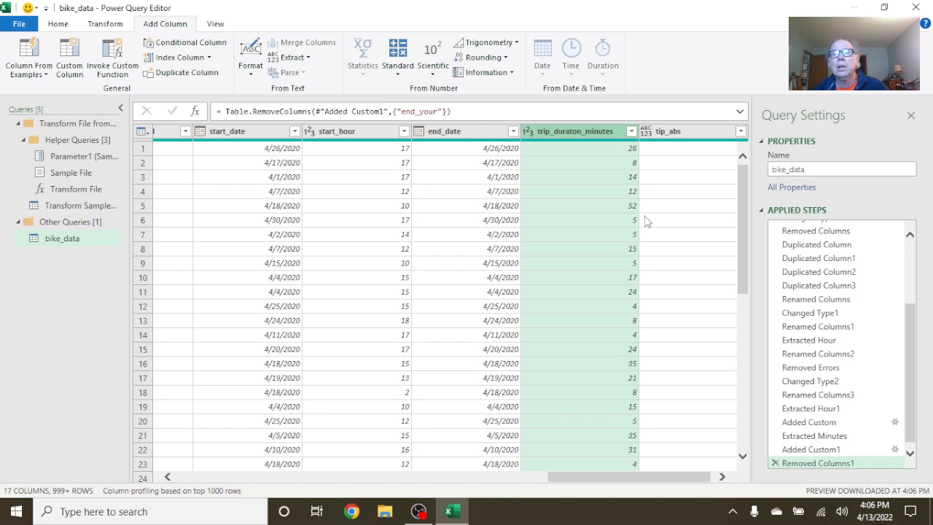
click(717, 478)
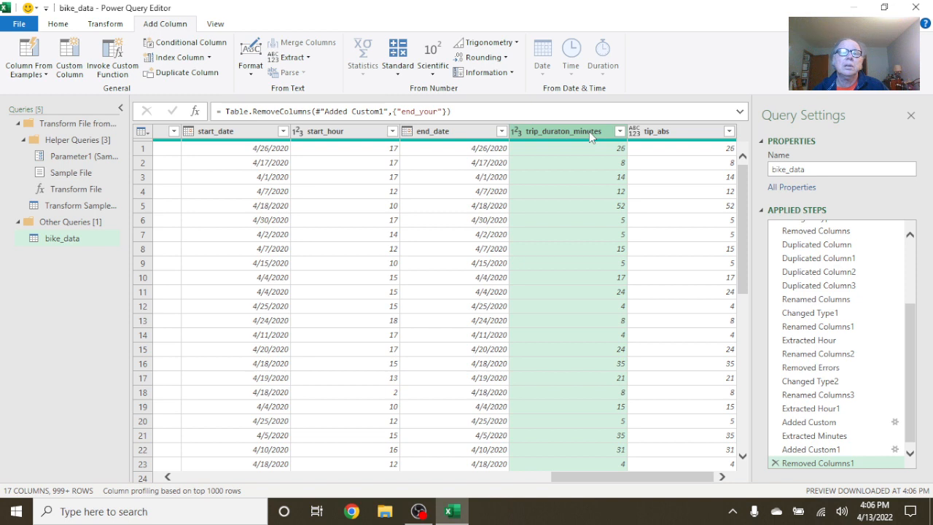
click(773, 462)
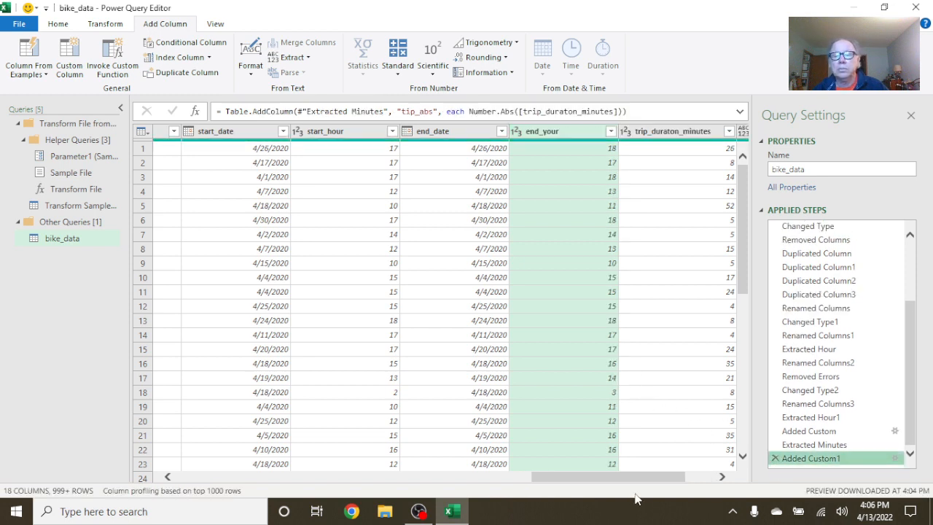
- Remove the trip_duraton_minutes column from the bike_data query
drag(639, 478, 691, 487)
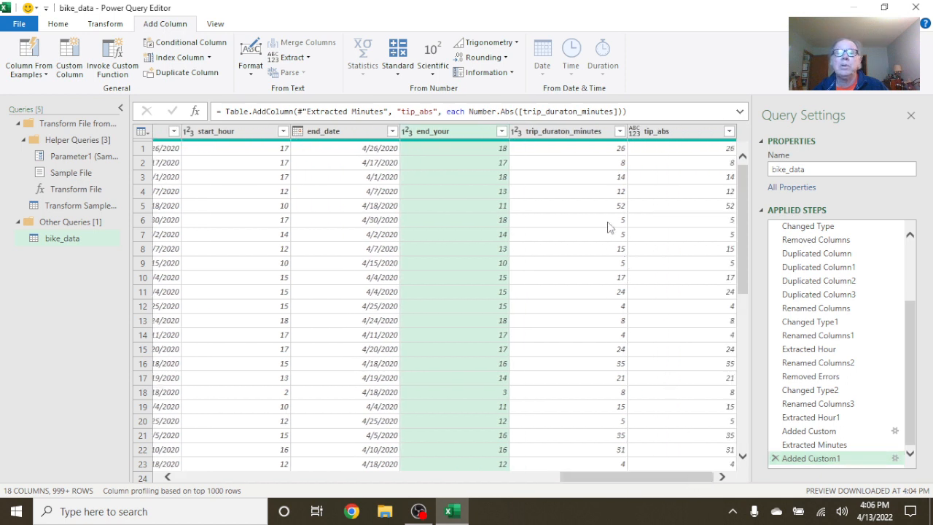
click(572, 138)
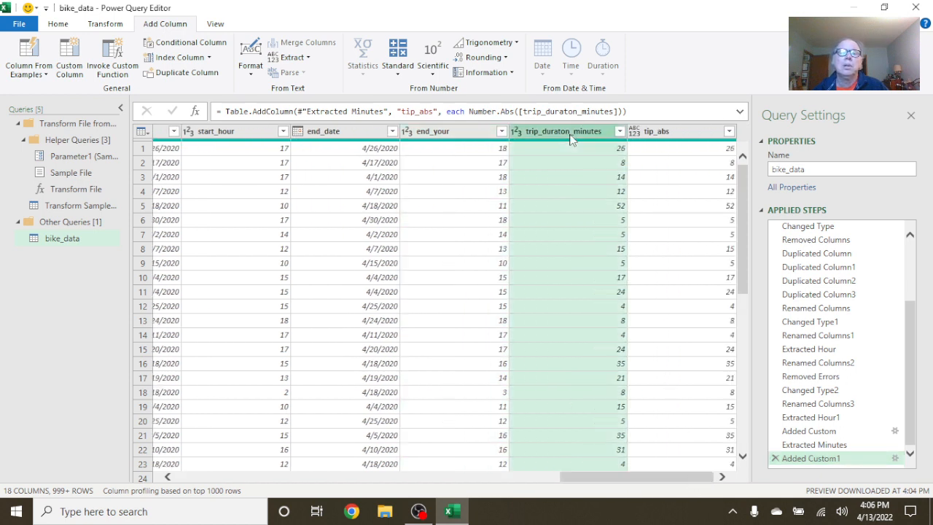
right_click(571, 139)
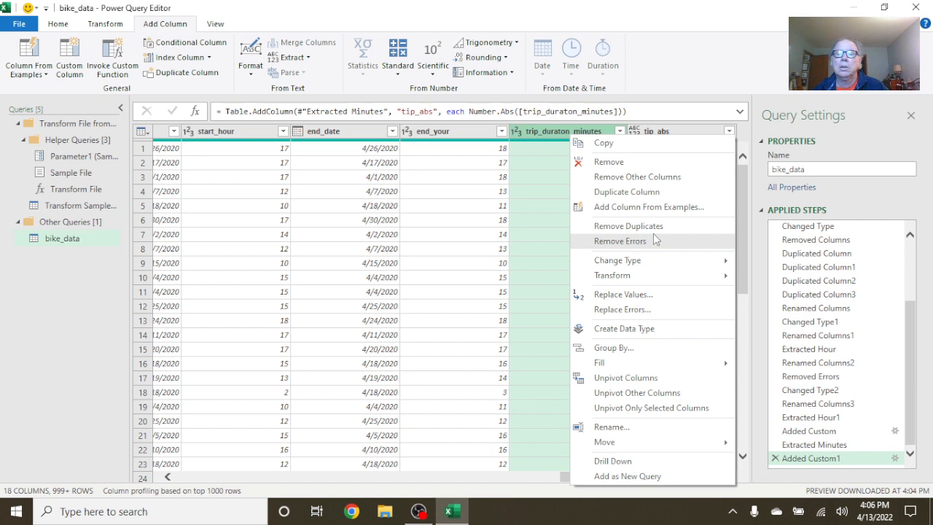
click(654, 162)
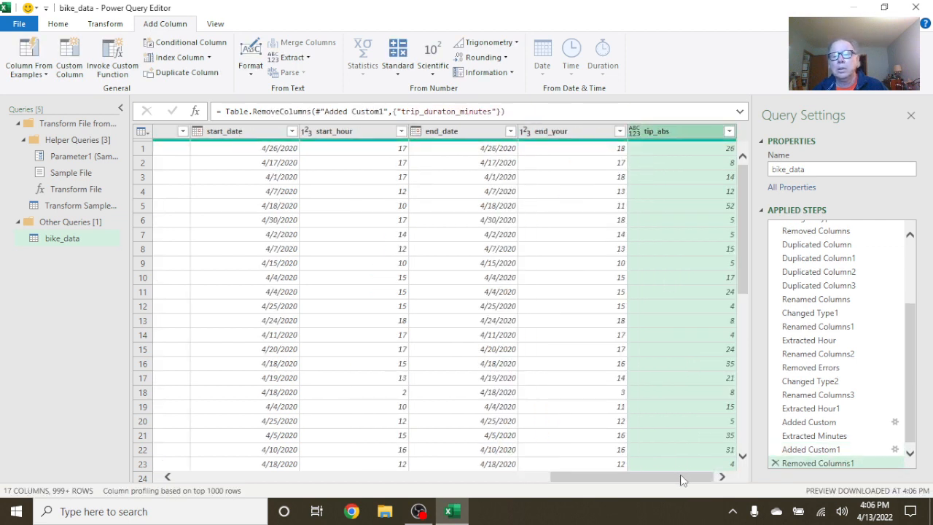
- Rename the tip_abs column as trip_duration_minutes
double_click(669, 131)
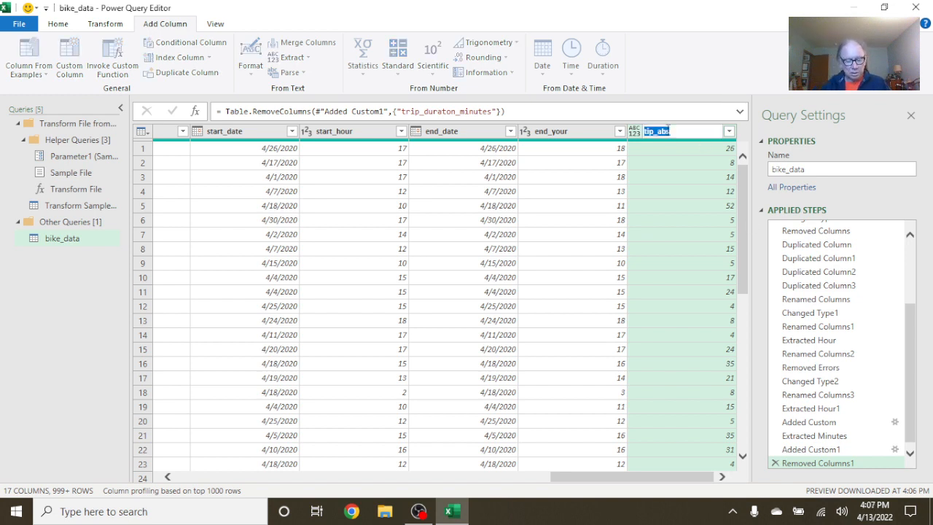
text(trip_)
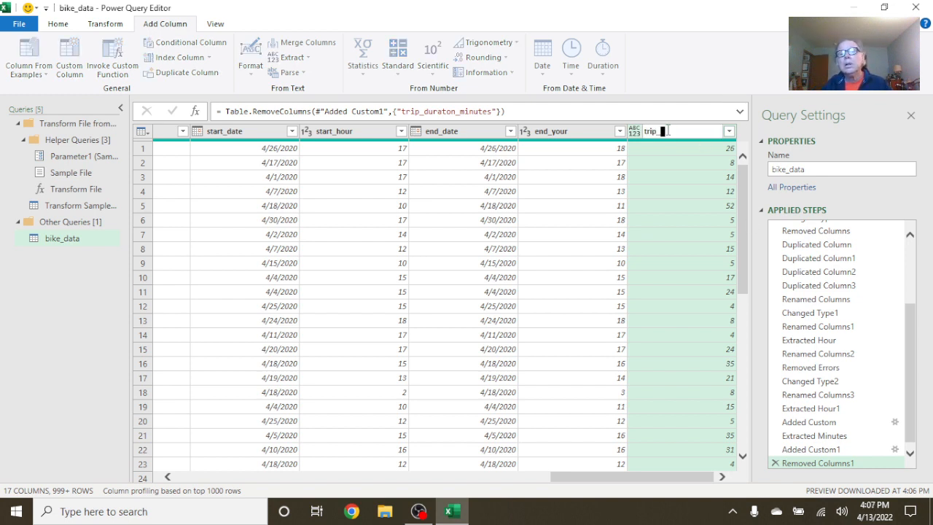
text(duratio)
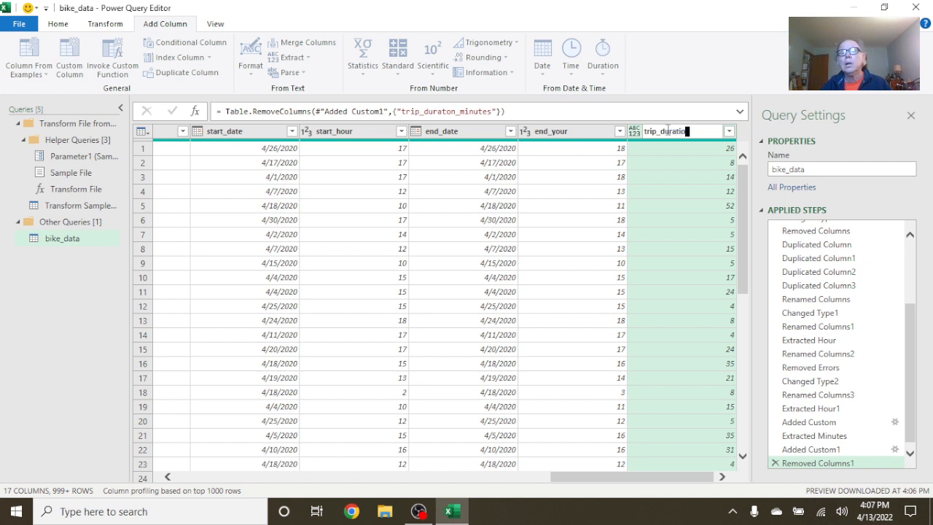
text(n_min)
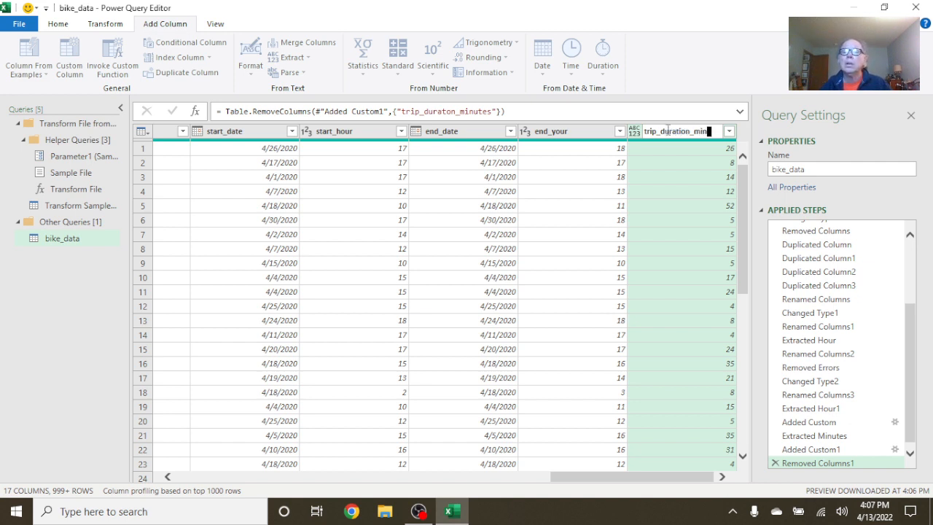
text(utes)
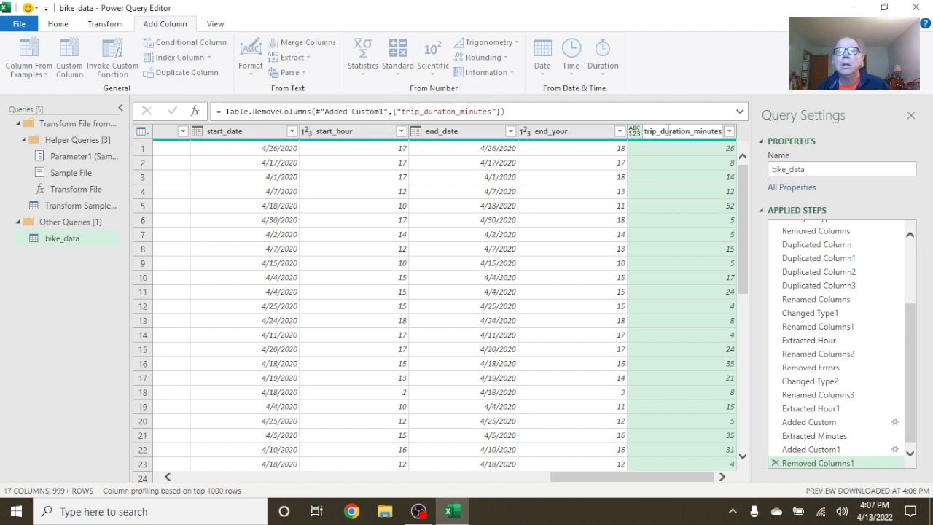
key(Return)
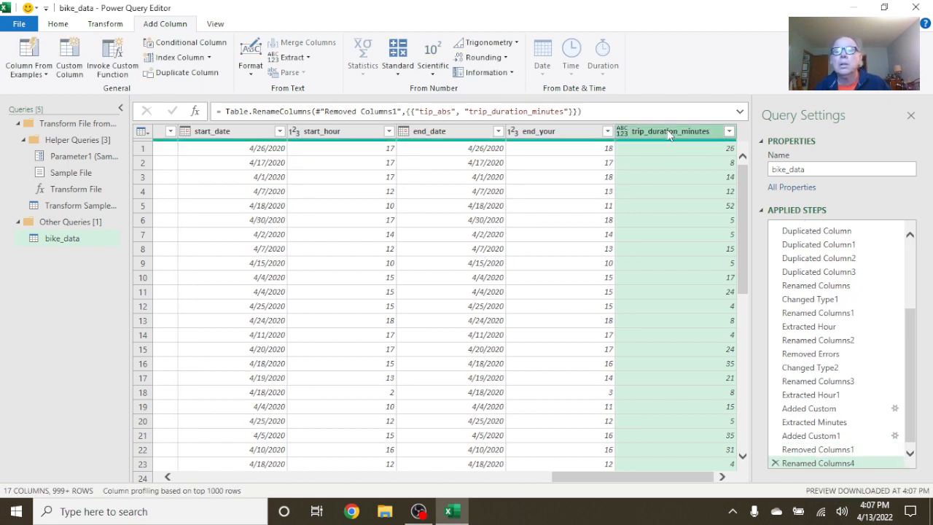
- Re-enter the name of the column between end_date and trip_duration_minutes as end_your
double_click(545, 133)
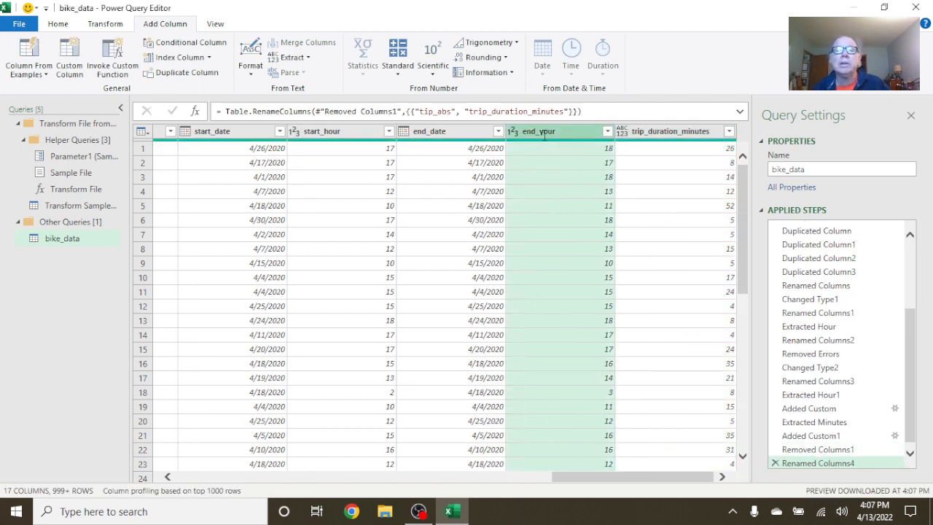
click(563, 133)
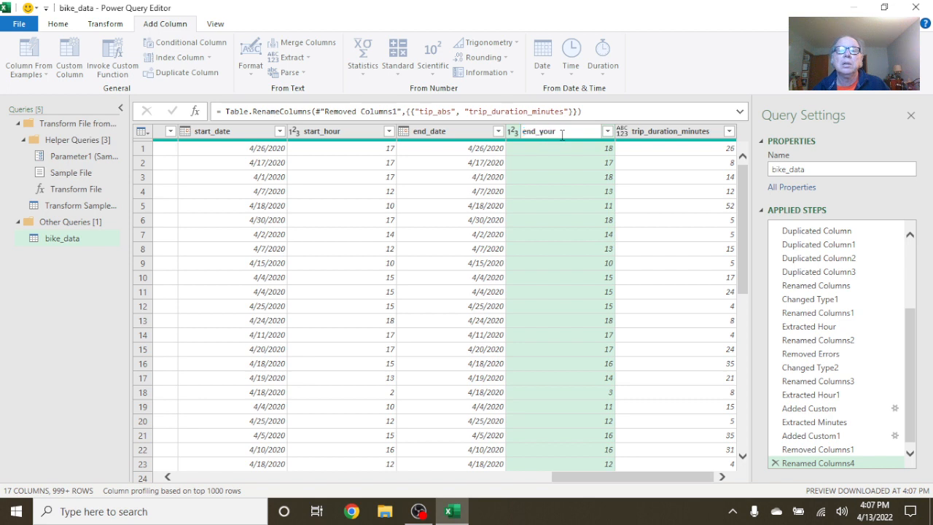
key(BackSpace)
key(BackSpace)
key(BackSpace)
key(BackSpace)
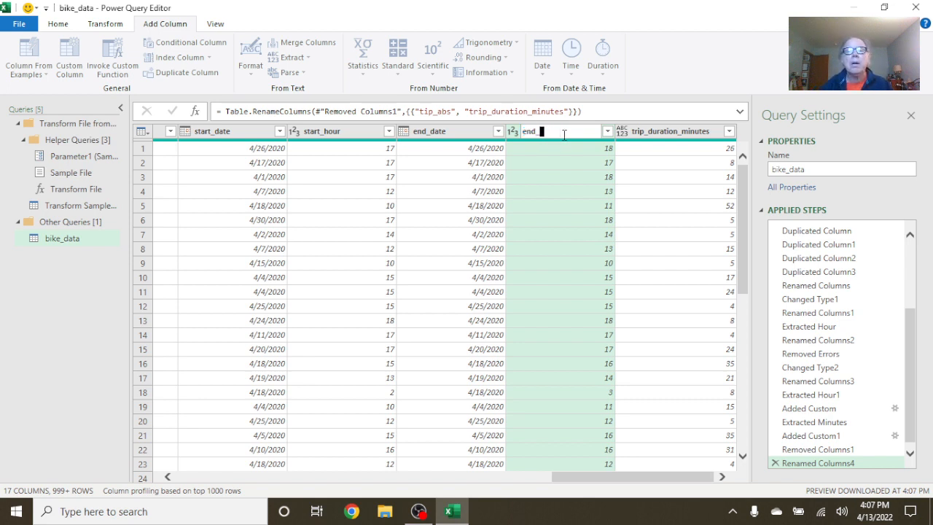
text(your)
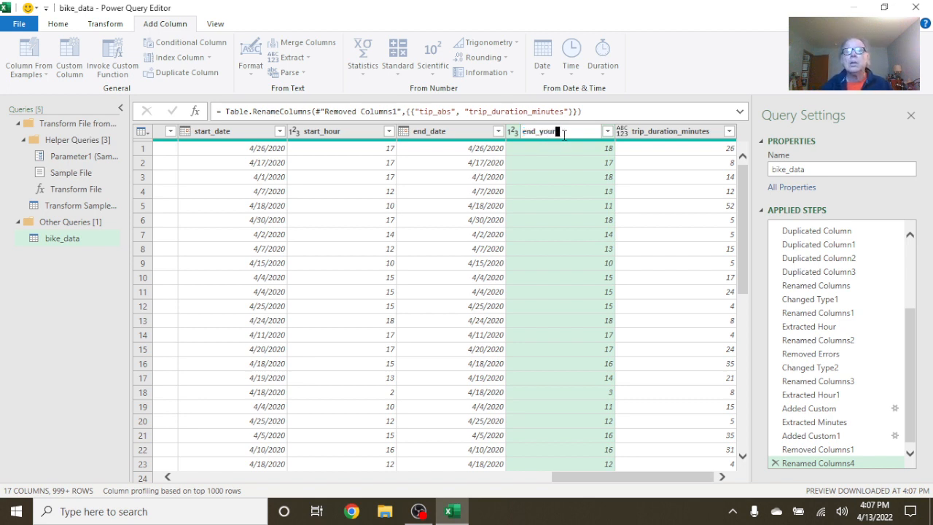
key(Return)
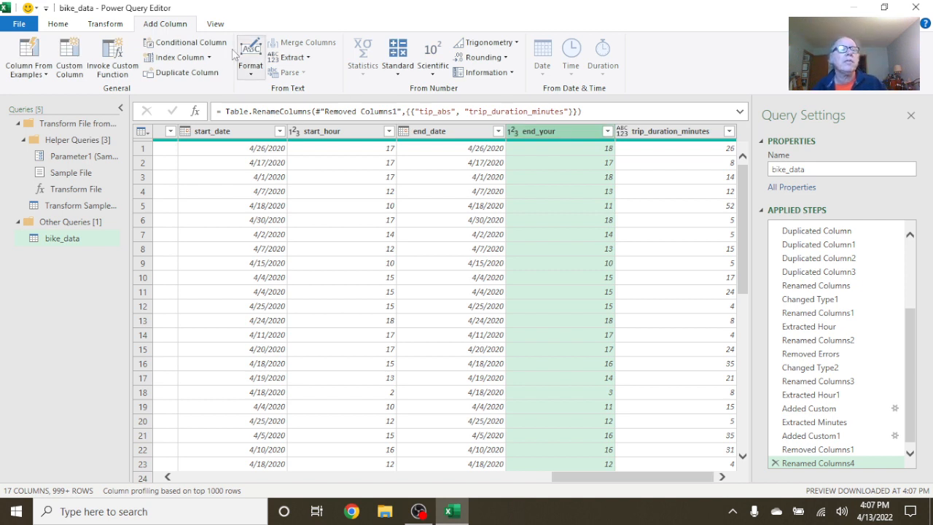
- Close the query editor and load the queries to the workbook with the Only Create Connection option
click(59, 26)
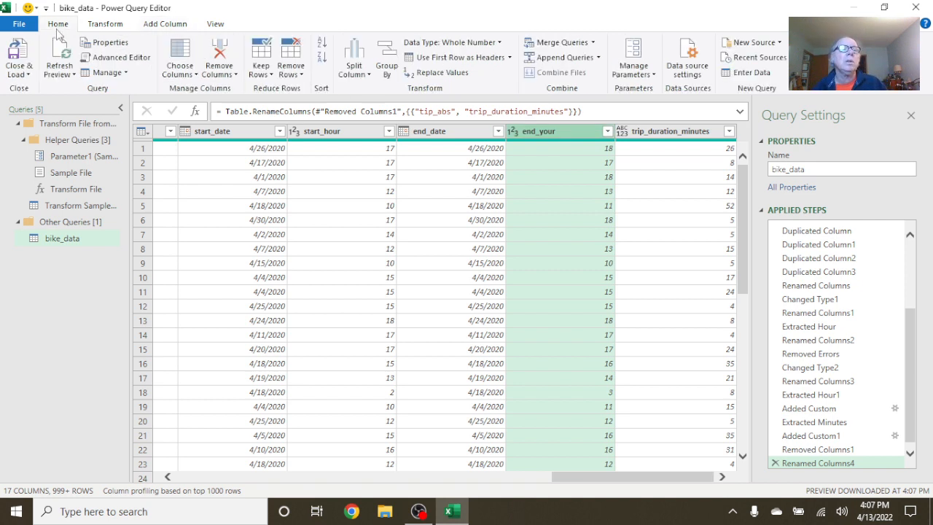
click(21, 69)
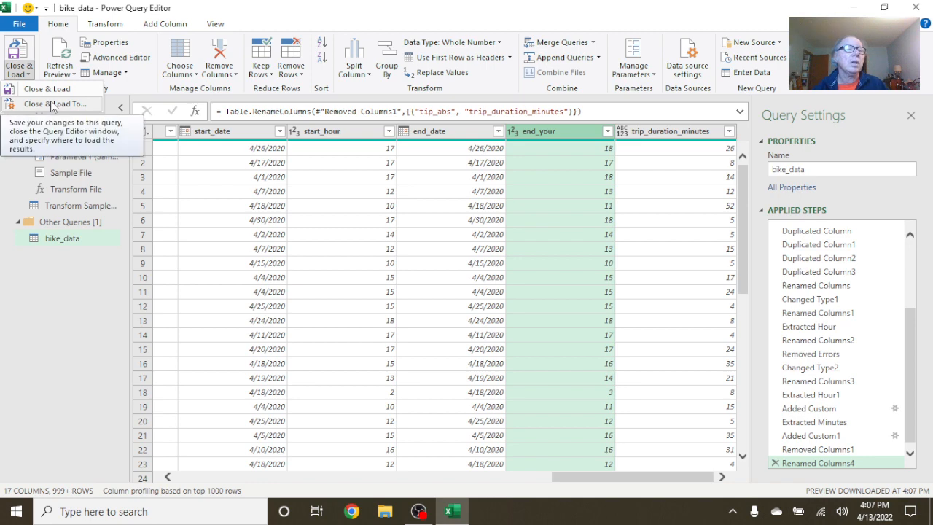
click(53, 104)
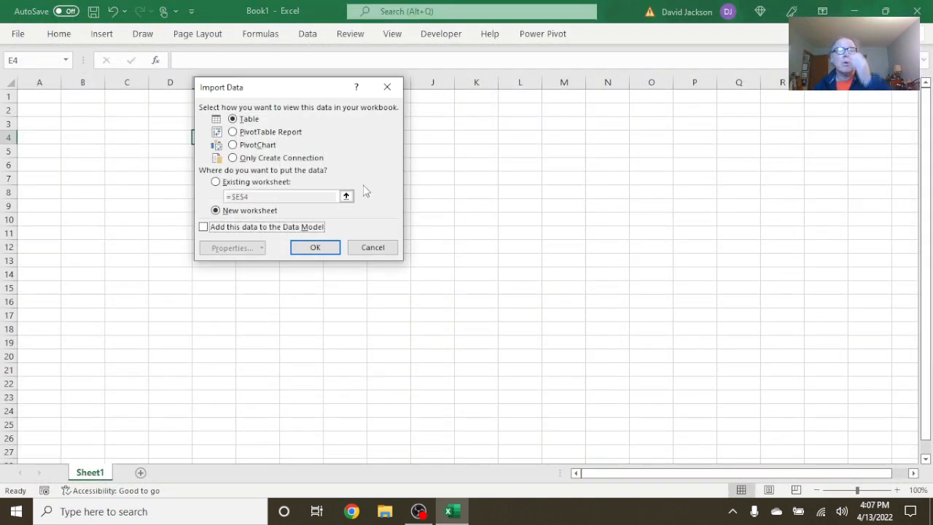
click(234, 158)
click(321, 249)
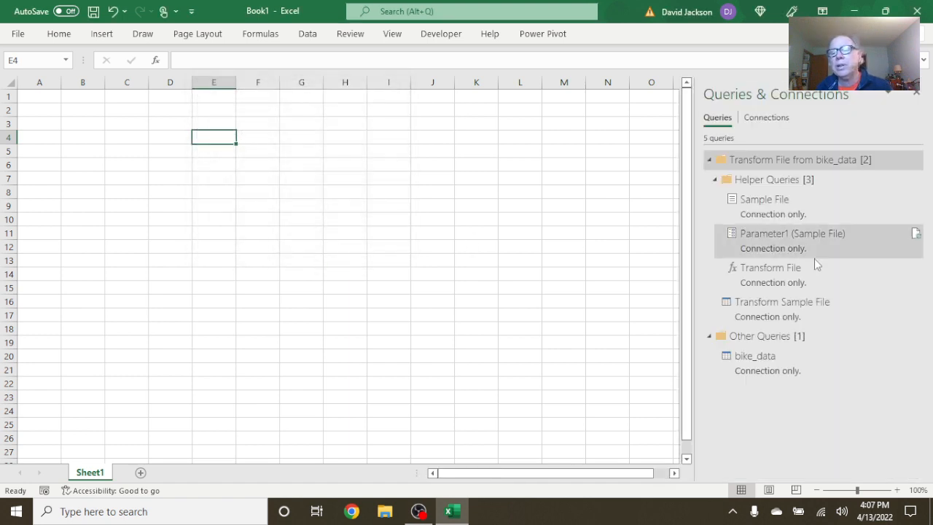
mouse_move(745, 284)
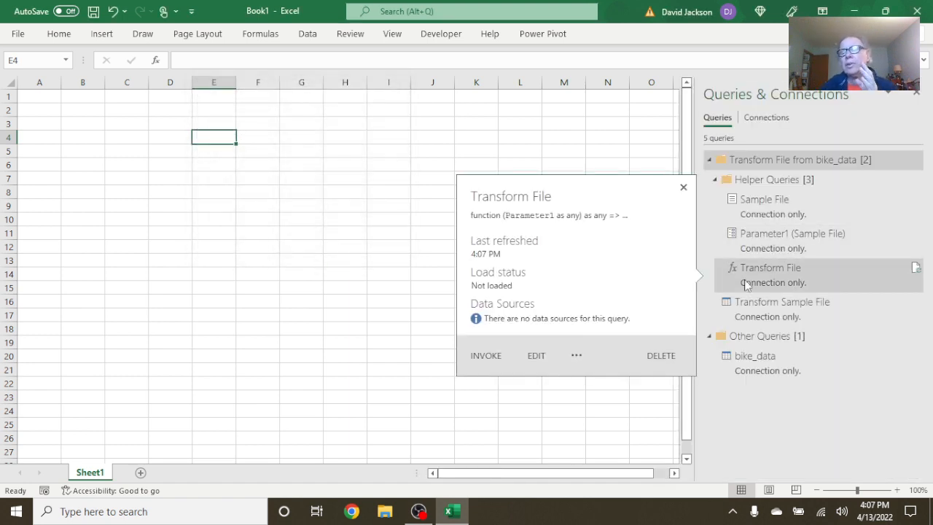
mouse_move(837, 313)
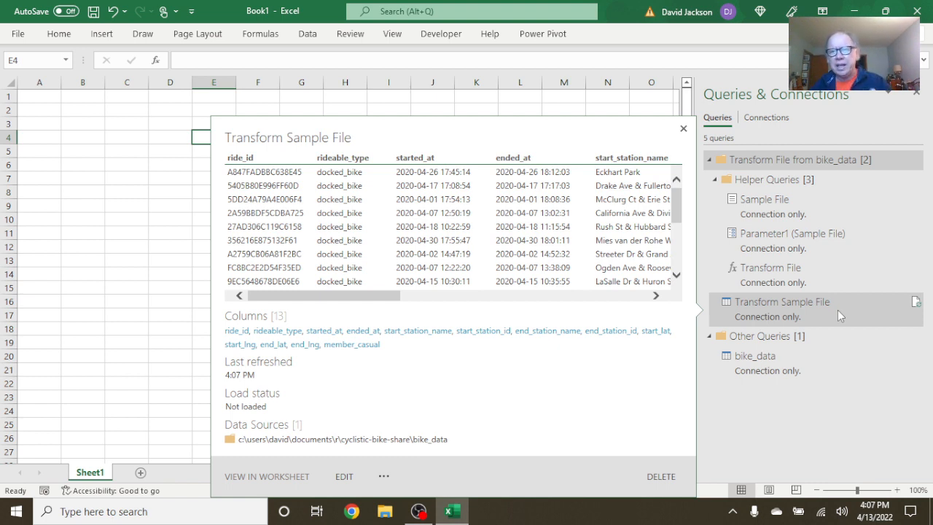
- Insert a PivotTable on a new worksheet, using the workbook's bike_data query connection as the external data source
click(150, 157)
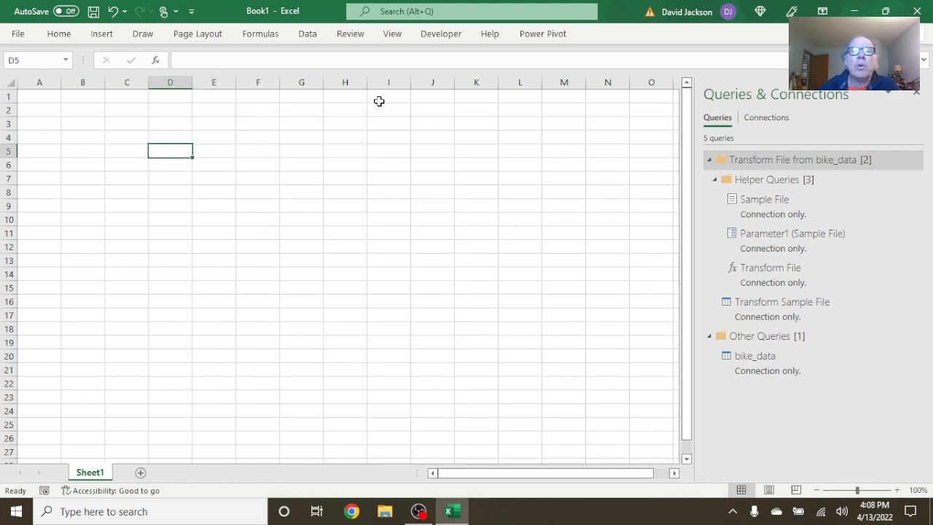
click(915, 93)
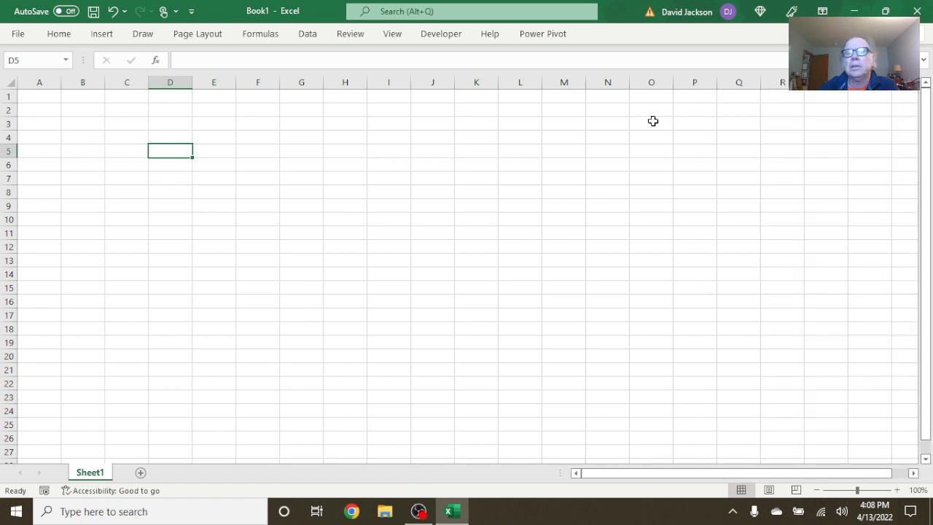
click(102, 36)
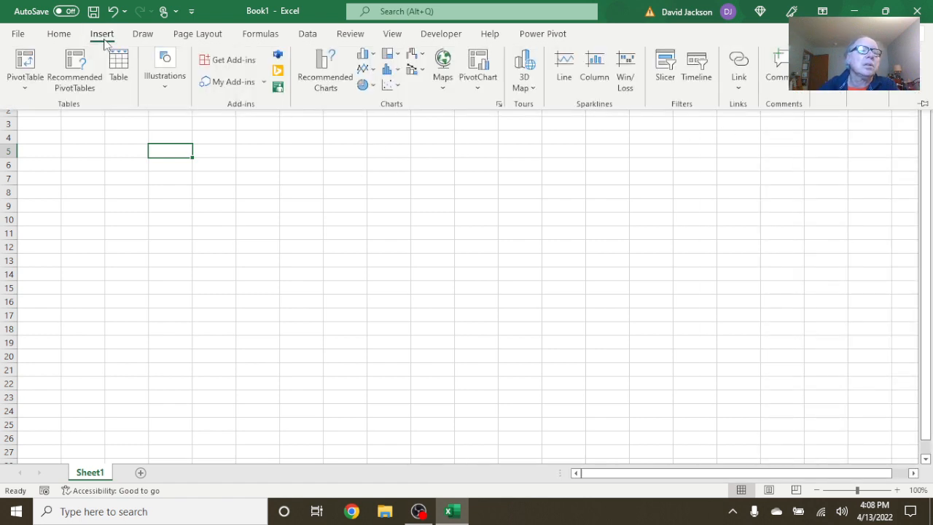
click(25, 84)
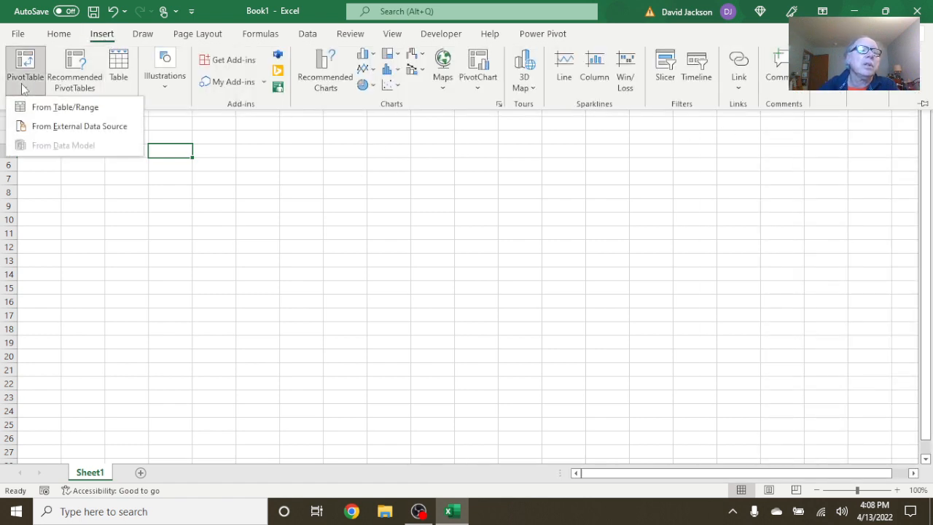
click(53, 131)
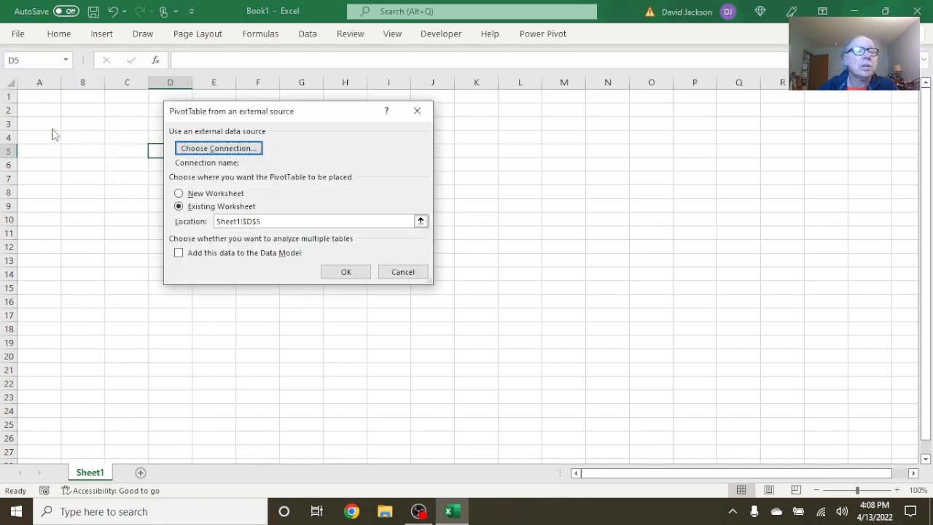
click(227, 151)
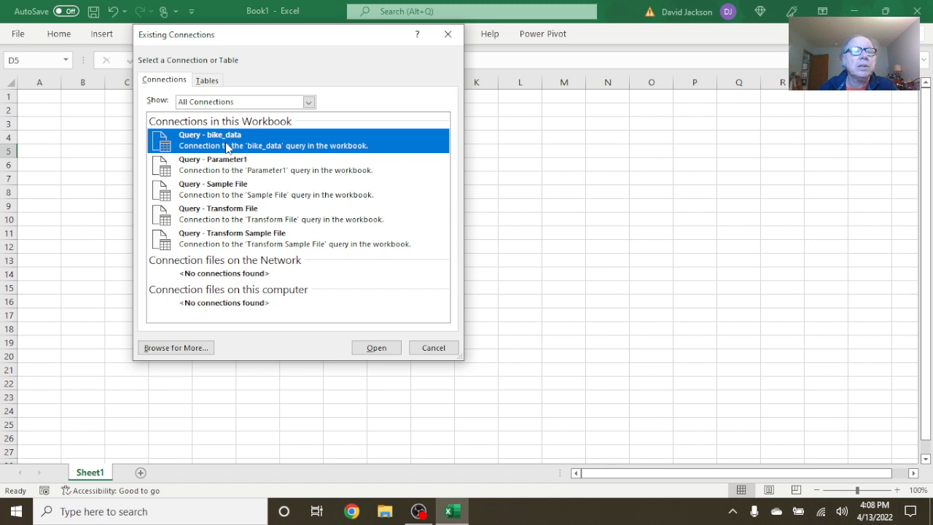
click(374, 347)
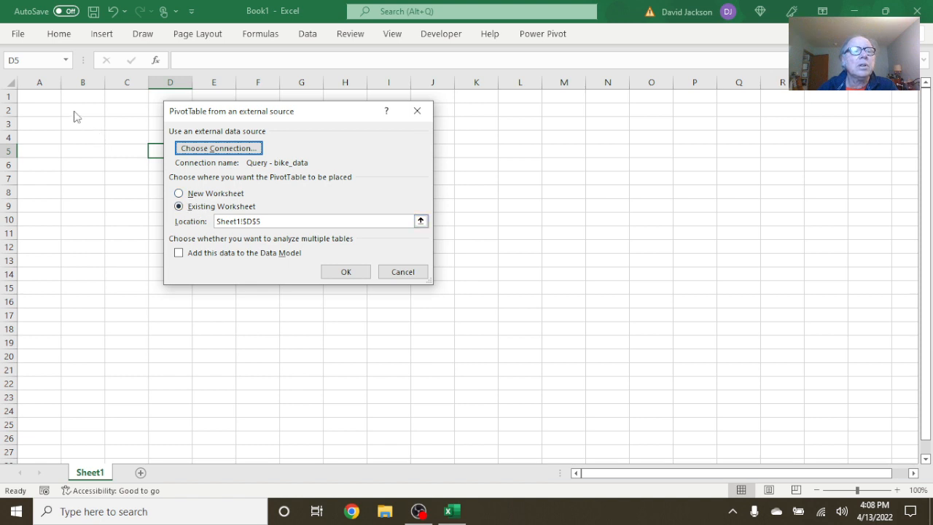
click(178, 194)
click(334, 273)
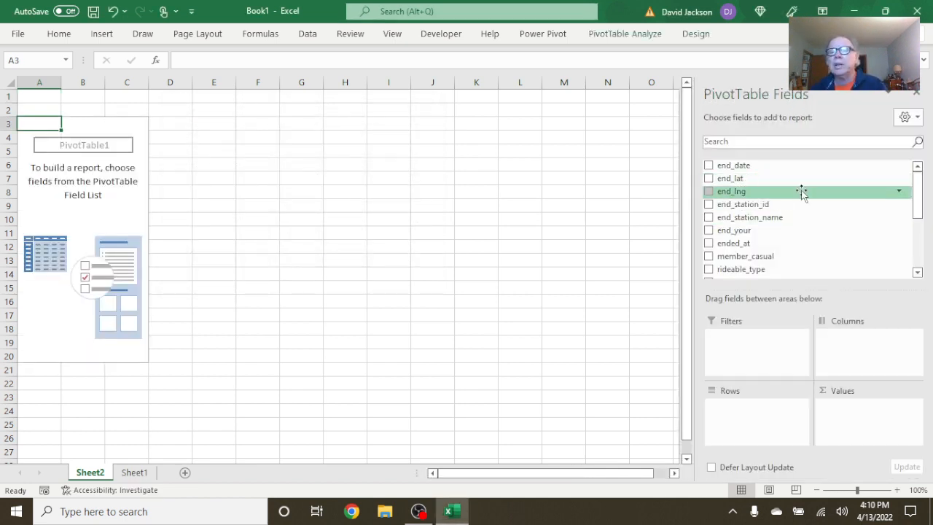
- Add start_date to the PivotTable rows, then take the Years field out and put it back
scroll(801, 191, down, 1)
scroll(802, 191, down, 2)
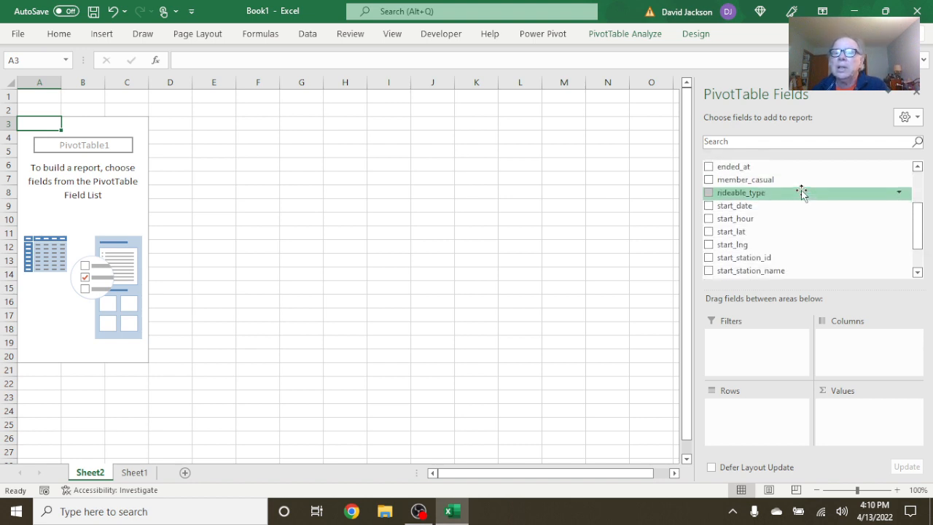
drag(760, 208, 733, 424)
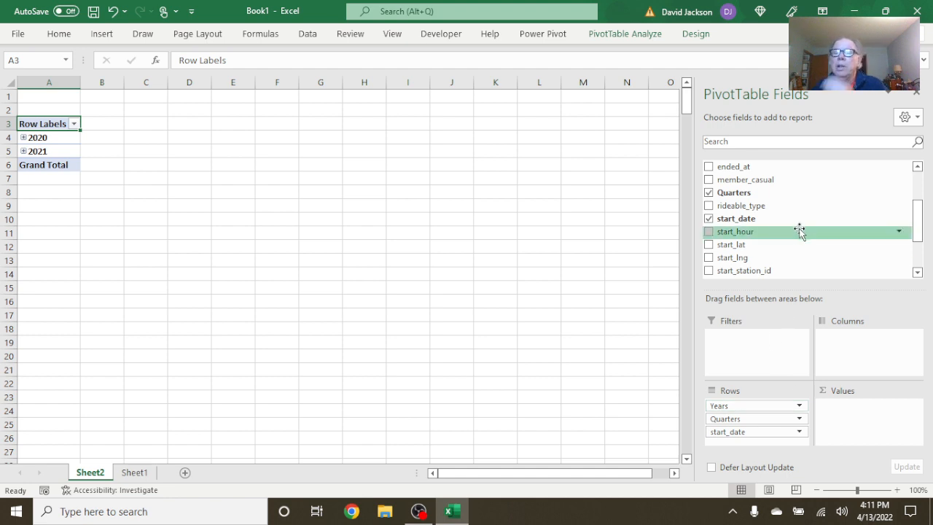
scroll(814, 184, down, 1)
scroll(815, 184, down, 3)
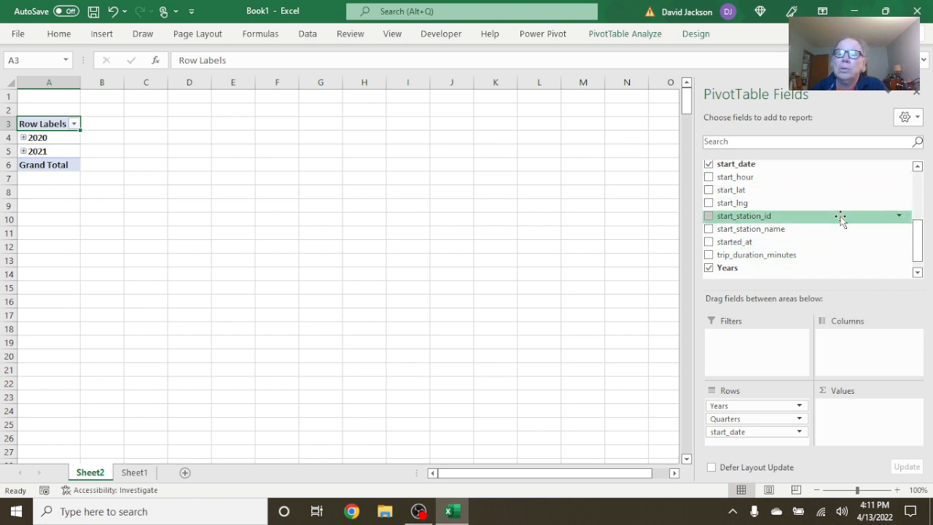
click(710, 269)
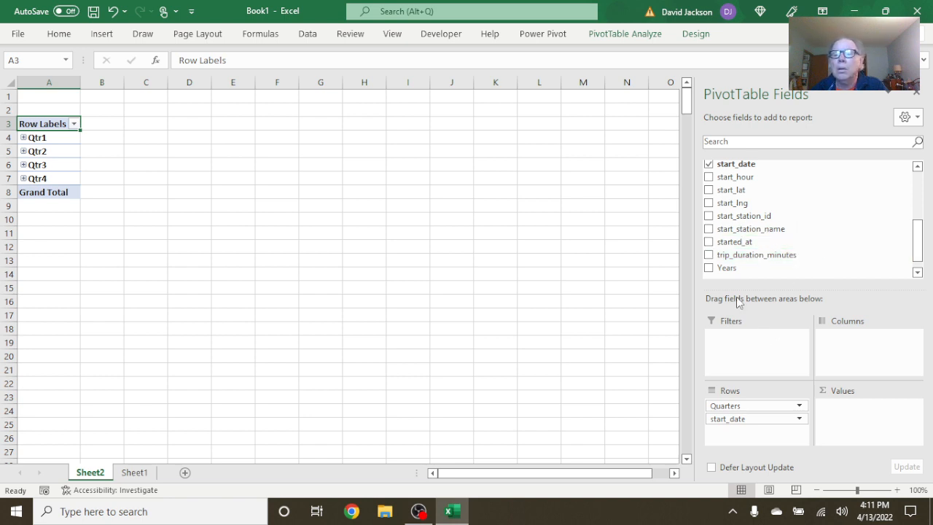
click(707, 268)
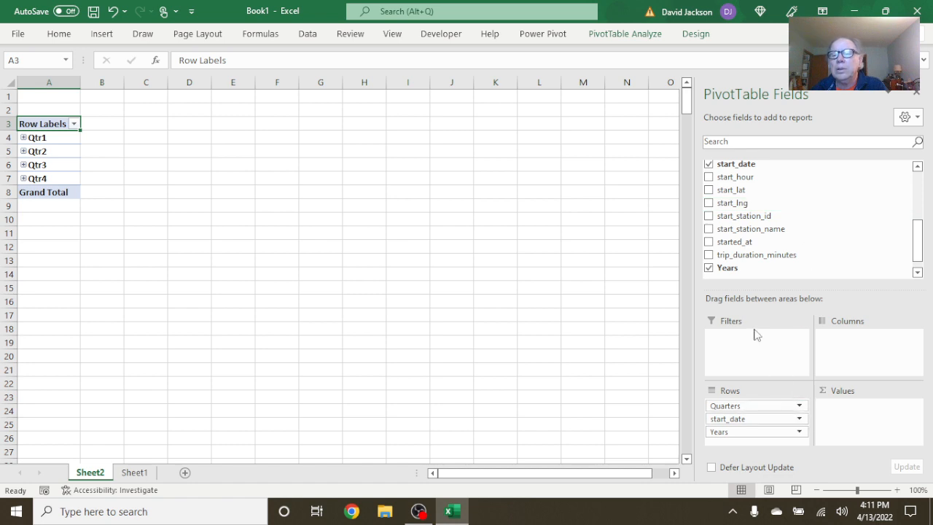
- Remove the Quarters, start_date and Years fields from the PivotTable rows
click(798, 406)
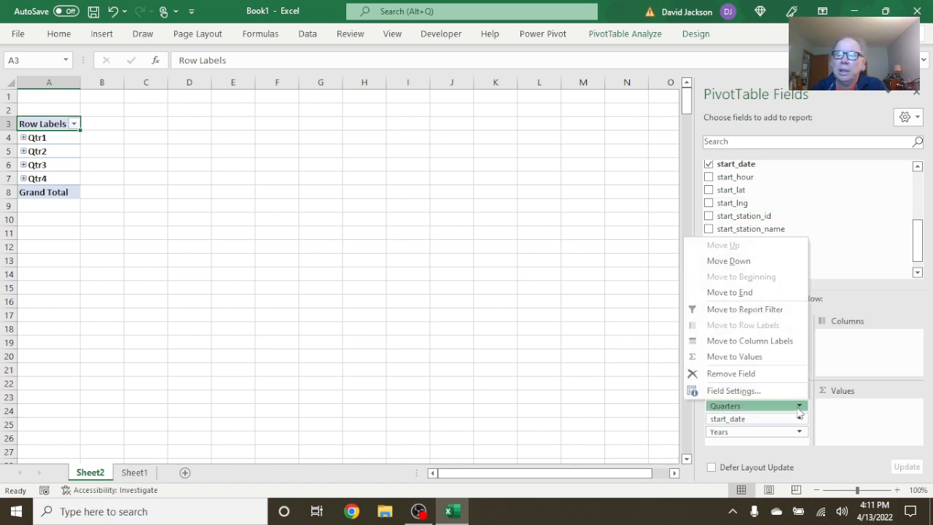
click(769, 374)
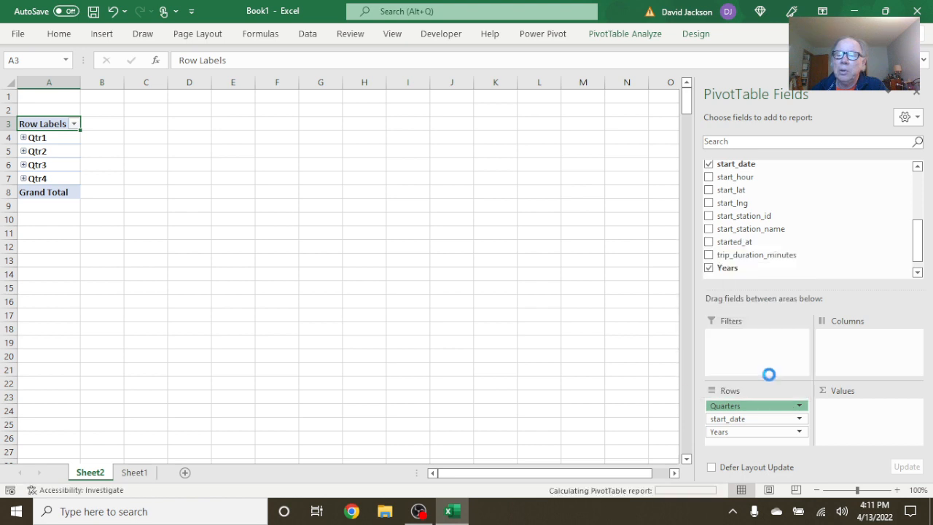
click(799, 406)
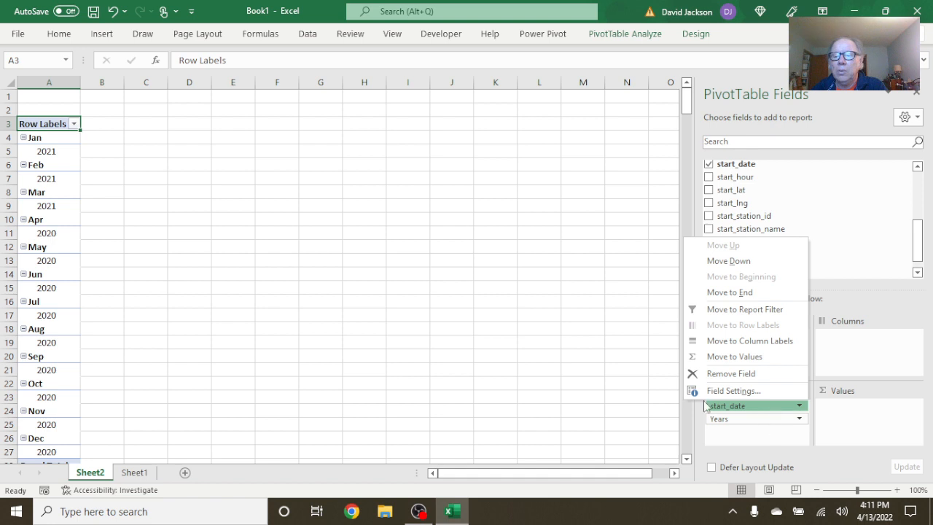
click(732, 406)
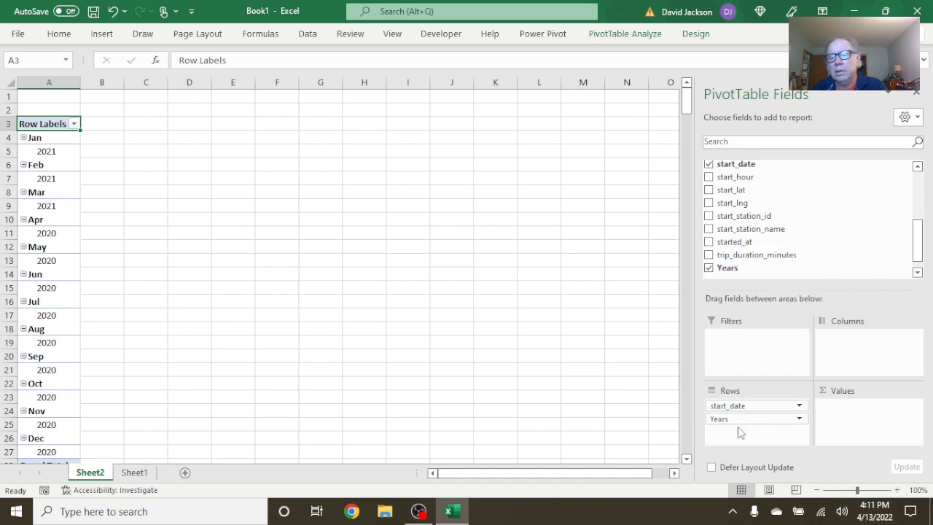
click(799, 405)
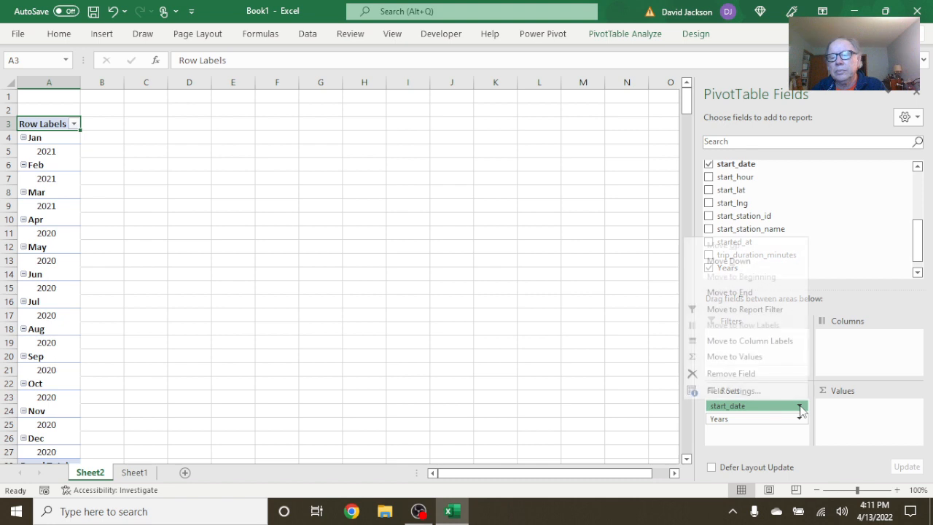
click(768, 373)
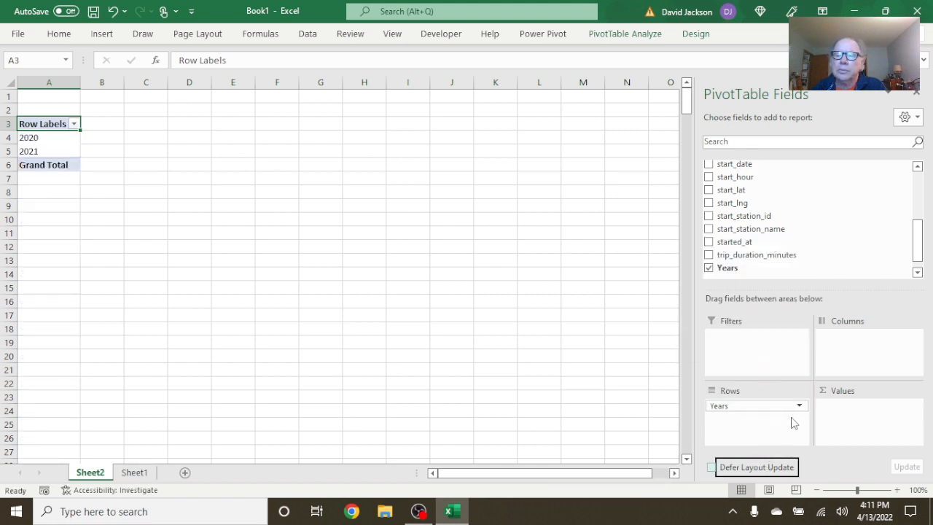
click(799, 406)
click(751, 374)
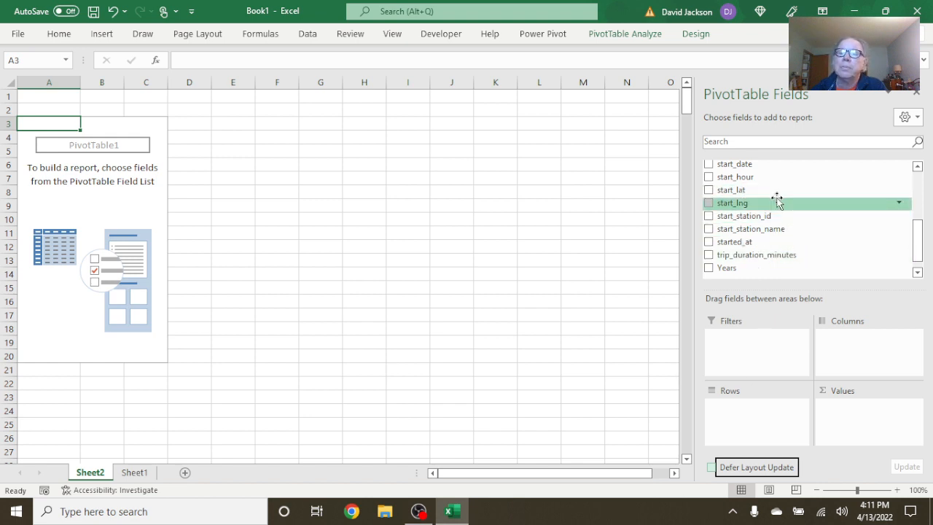
- Place start_hour in both the rows and the values of the PivotTable and summarize the values by Count
drag(764, 180, 737, 413)
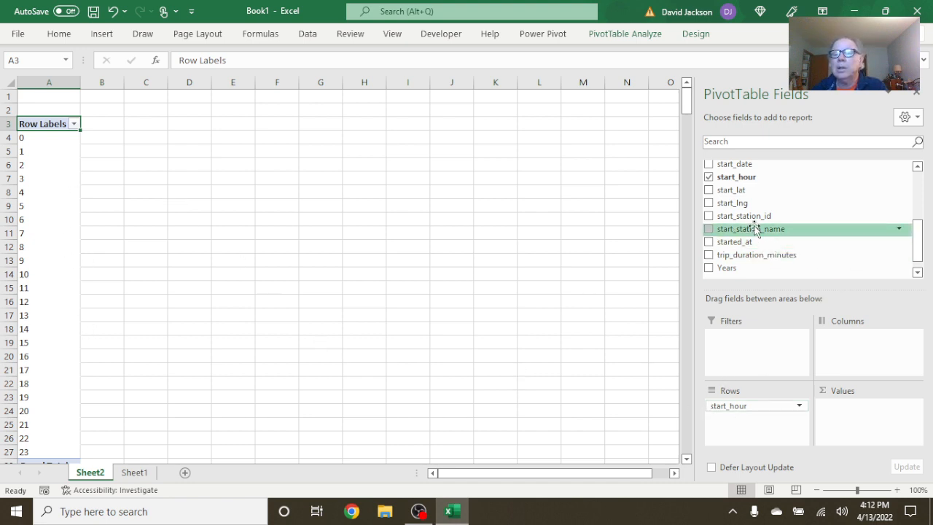
drag(730, 177, 840, 410)
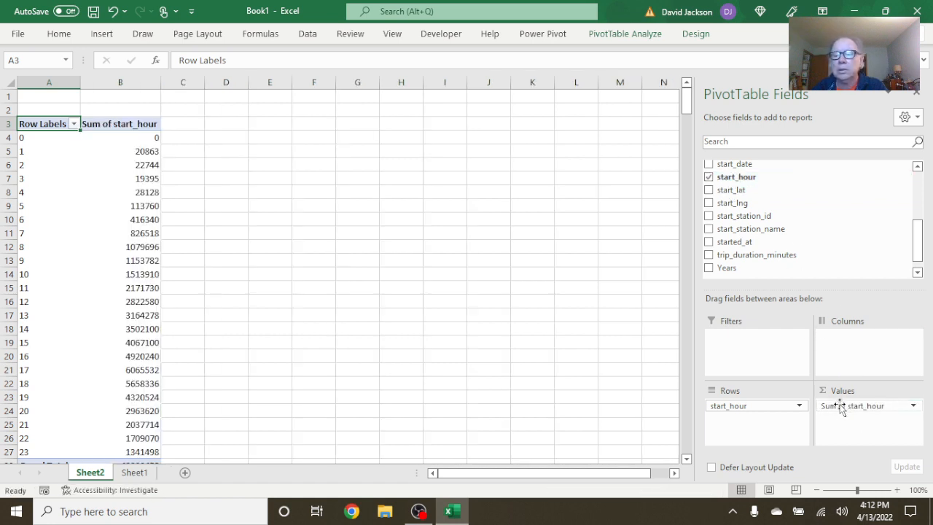
click(911, 405)
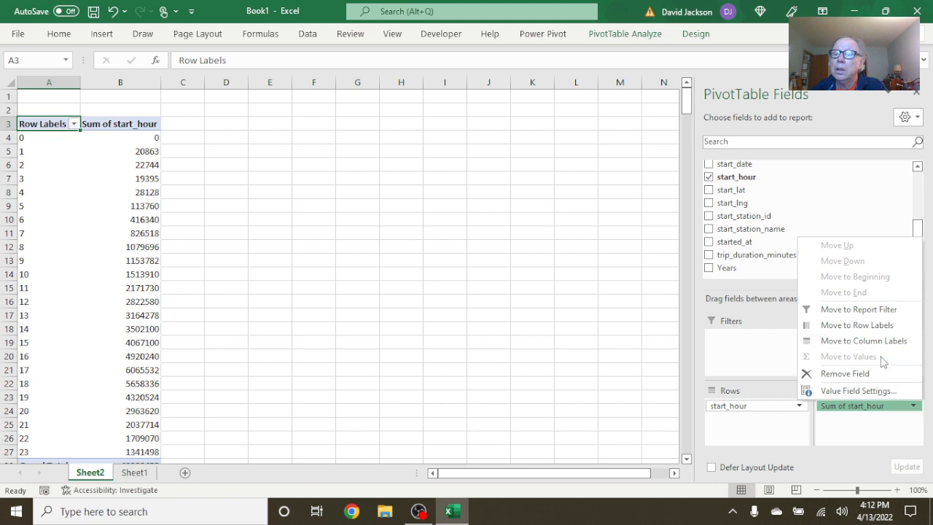
click(876, 433)
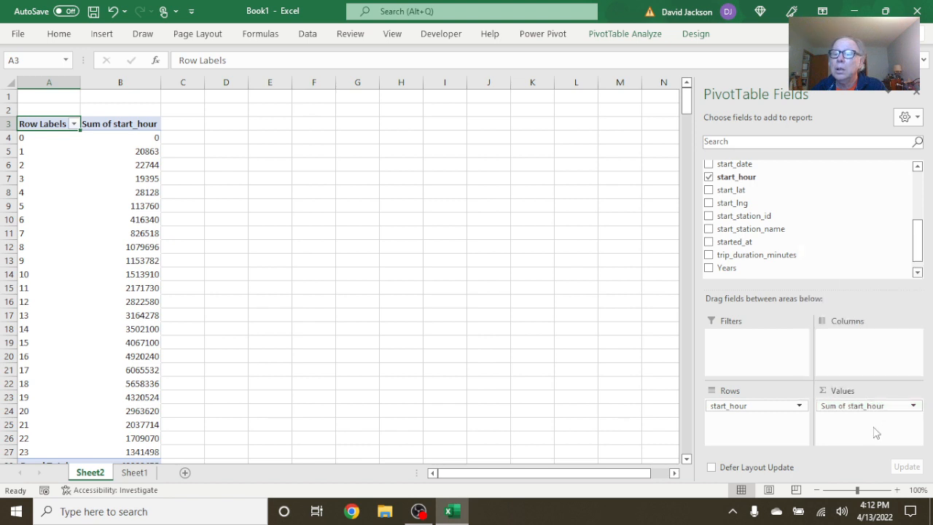
click(847, 406)
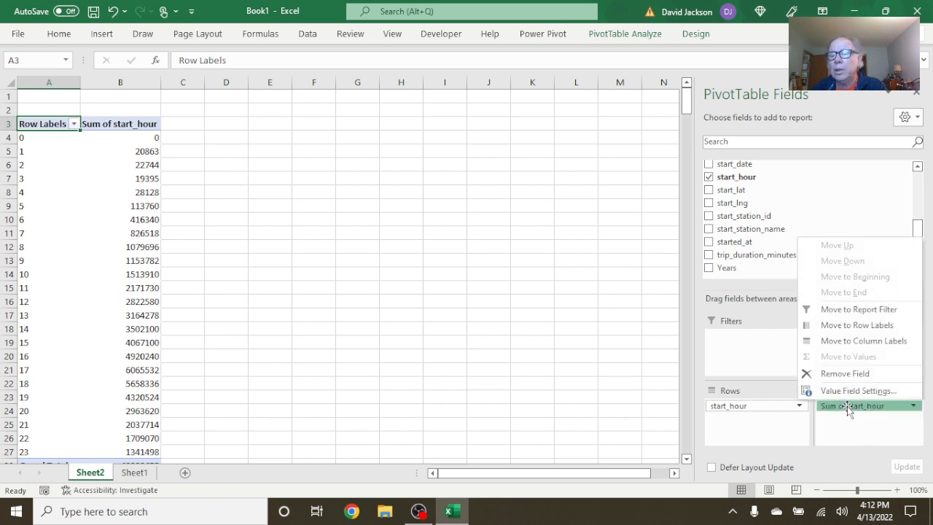
click(854, 443)
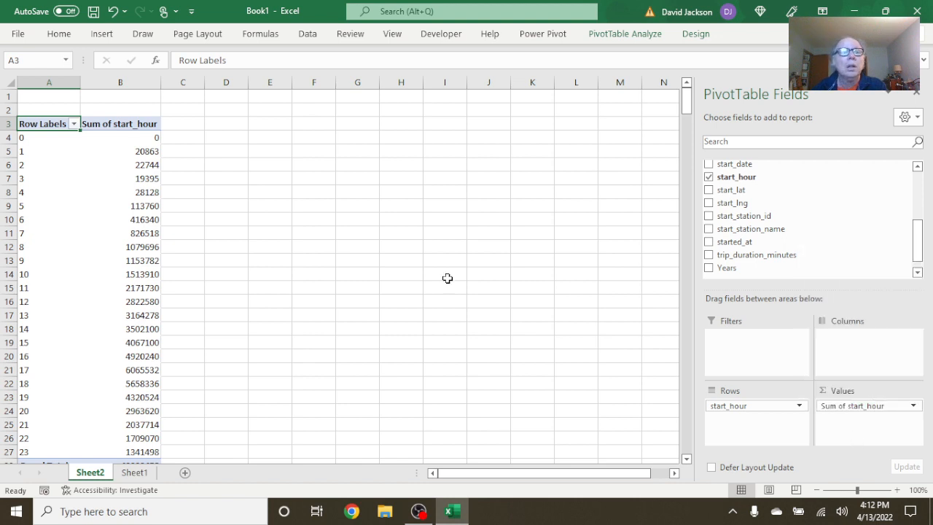
click(139, 124)
right_click(140, 123)
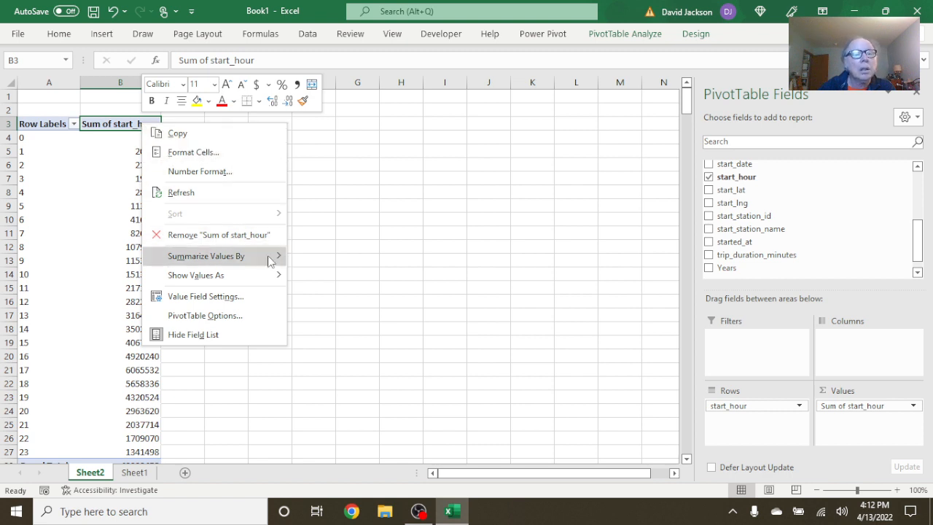
mouse_move(276, 260)
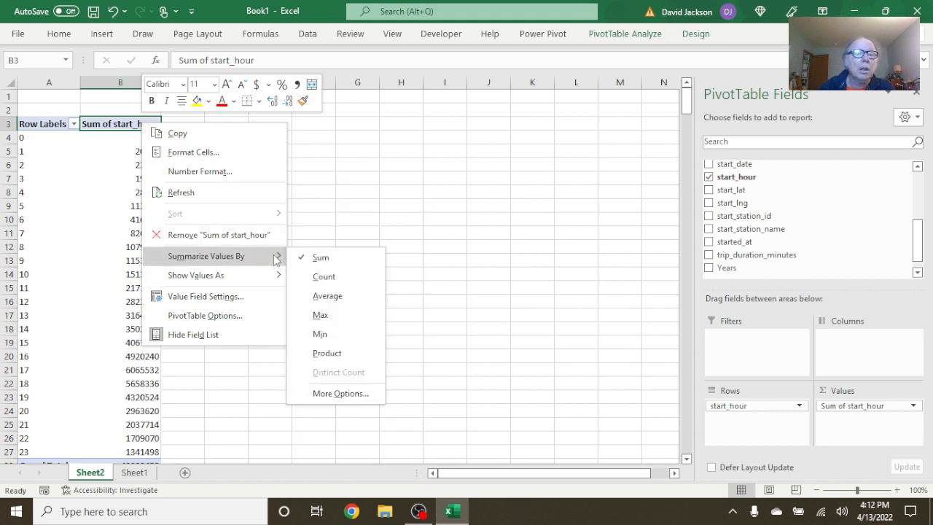
click(324, 276)
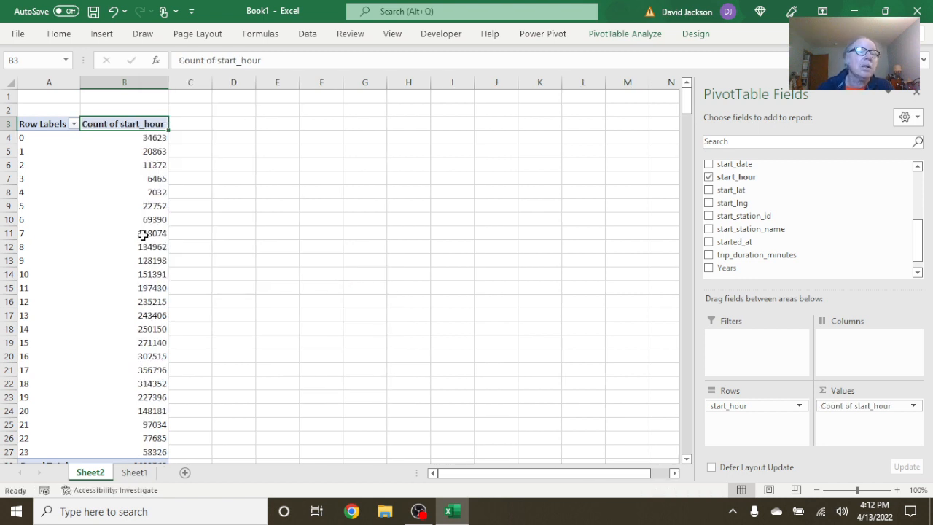
- Format the start_hour count column with thousands separators and no decimal places
click(129, 79)
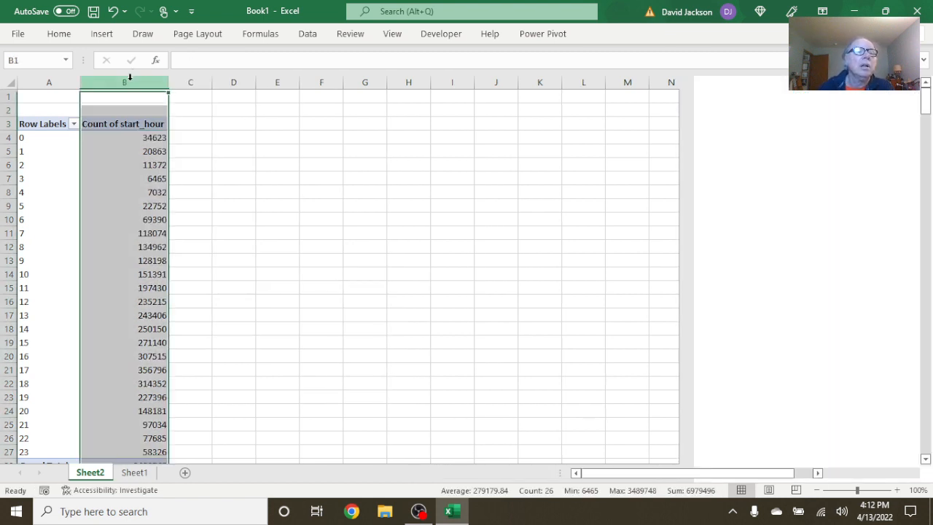
click(59, 35)
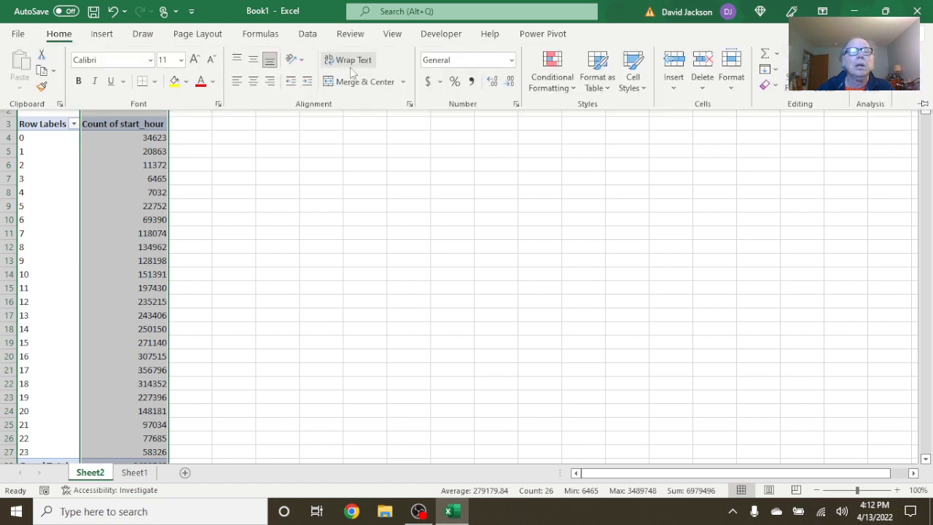
click(472, 81)
click(510, 83)
click(510, 83)
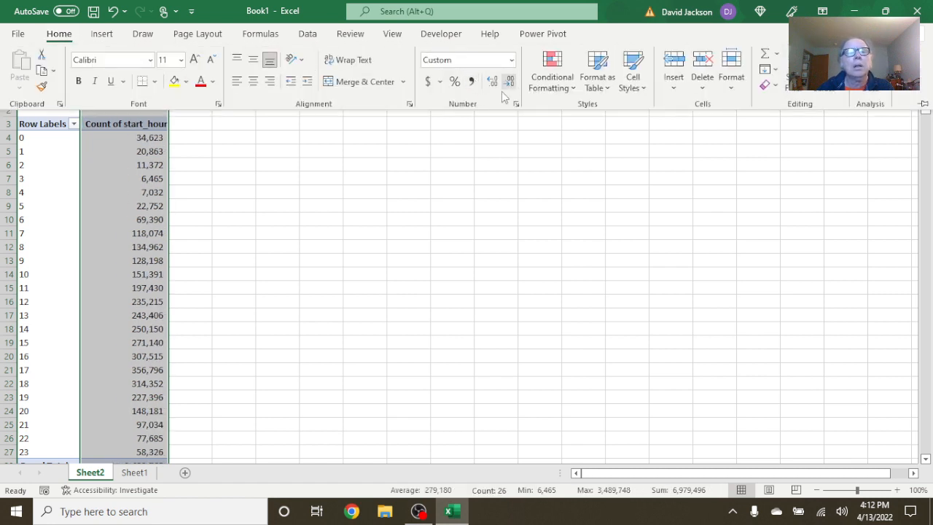
key(ctrl+F1)
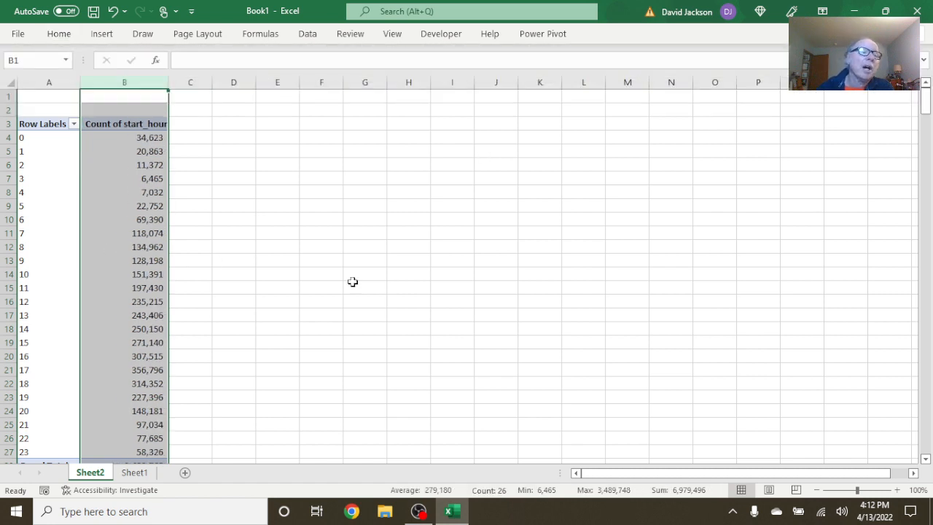
scroll(302, 289, down, 1)
scroll(302, 289, up, 1)
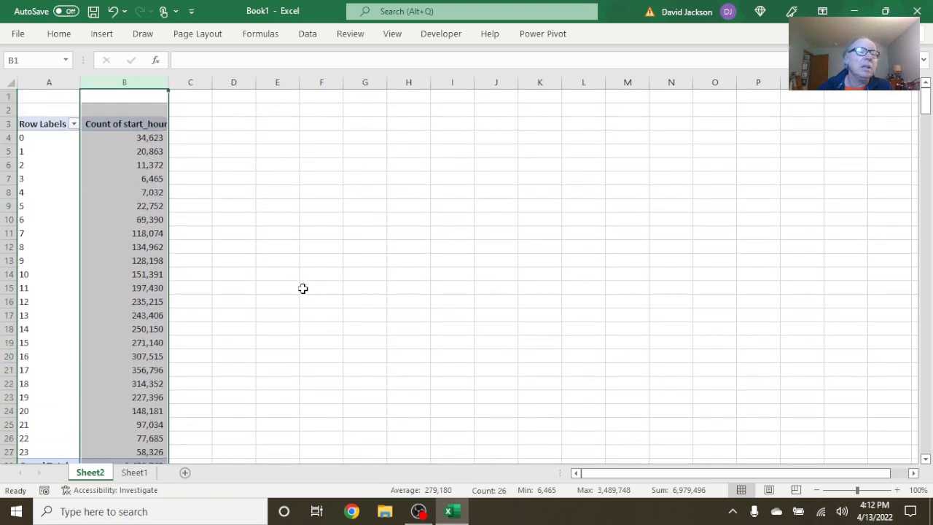
click(22, 137)
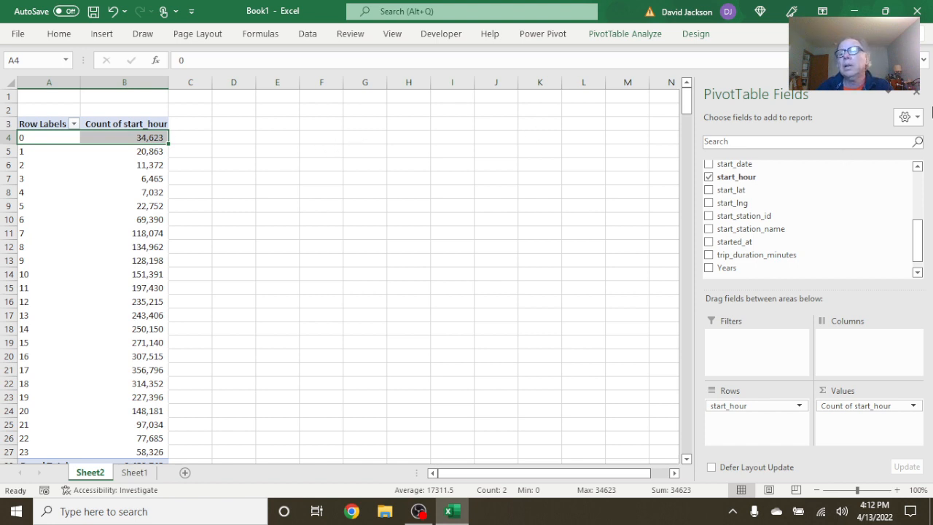
- Close the PivotTable field list and insert a Clustered Column PivotChart of the start_hour counts
click(916, 95)
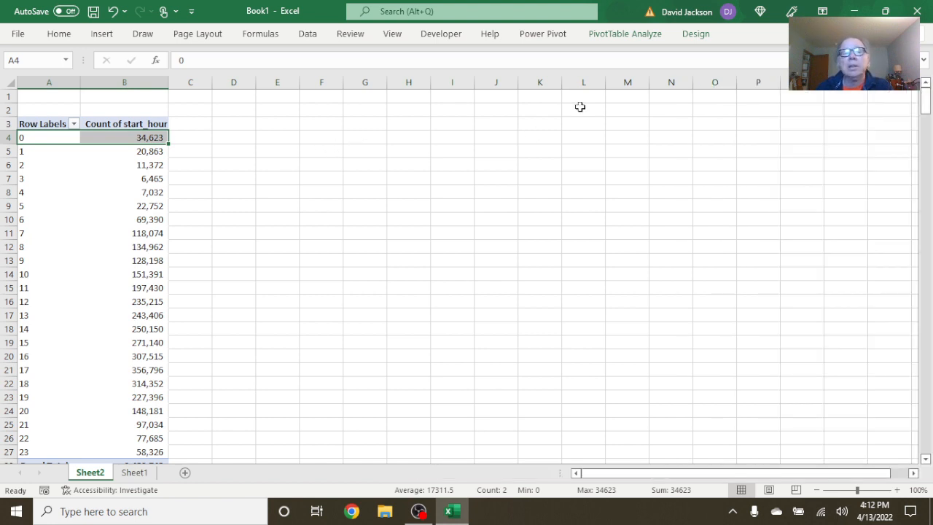
click(65, 135)
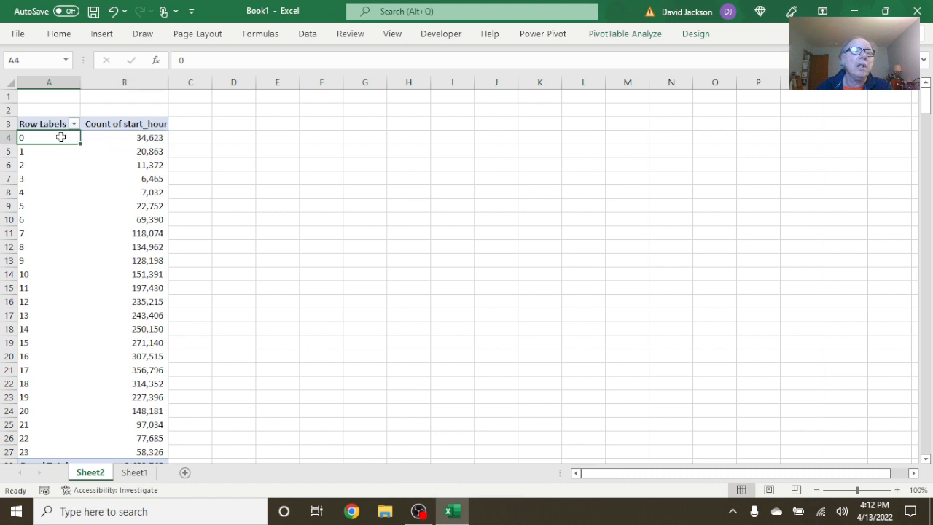
click(102, 35)
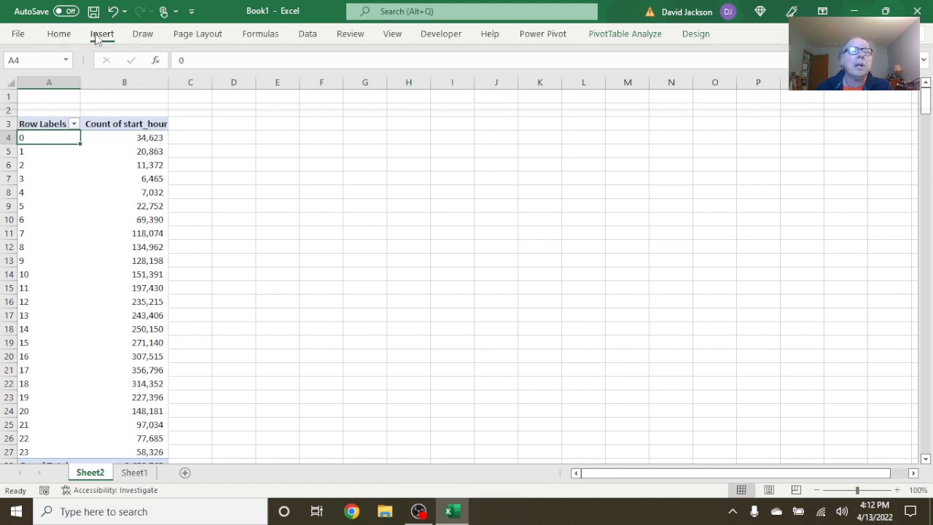
click(334, 70)
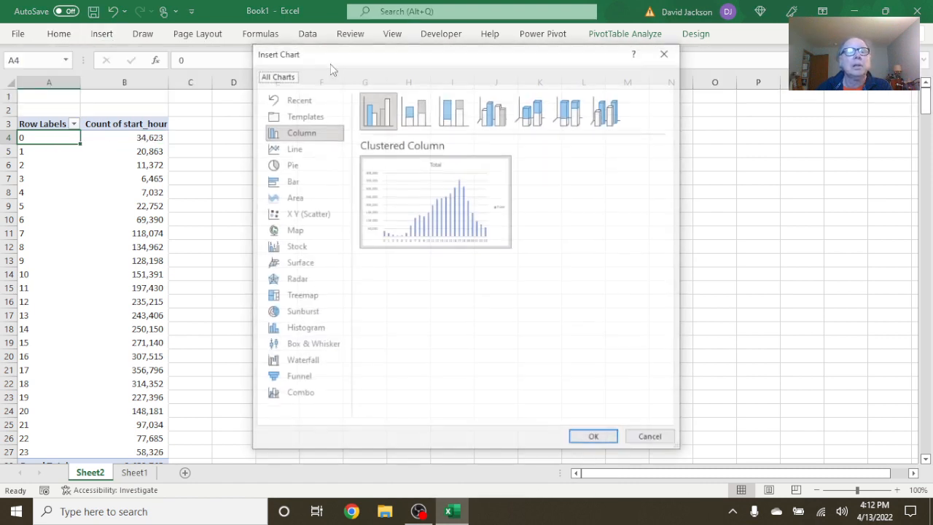
click(594, 437)
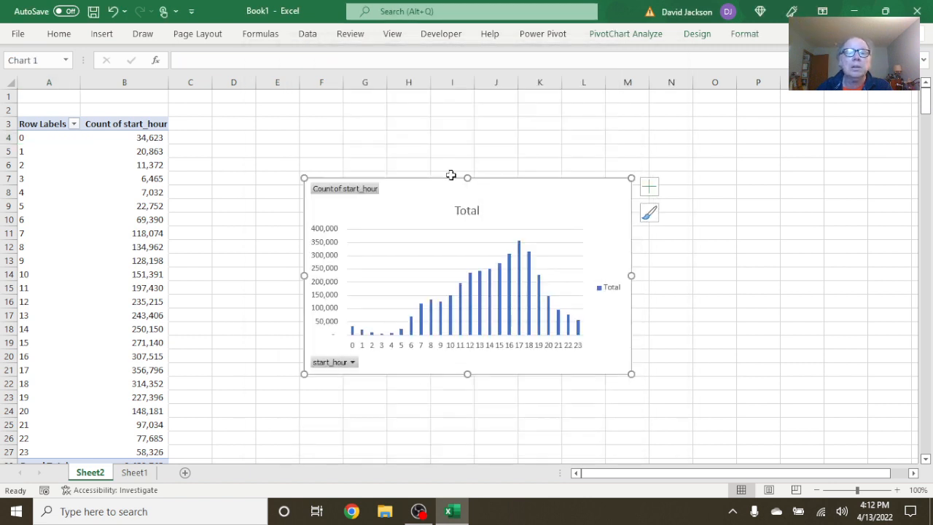
- Move the PivotChart beside the top of the PivotTable and enlarge it to cover about columns E to N, rows 3 to 23
drag(451, 175, 393, 116)
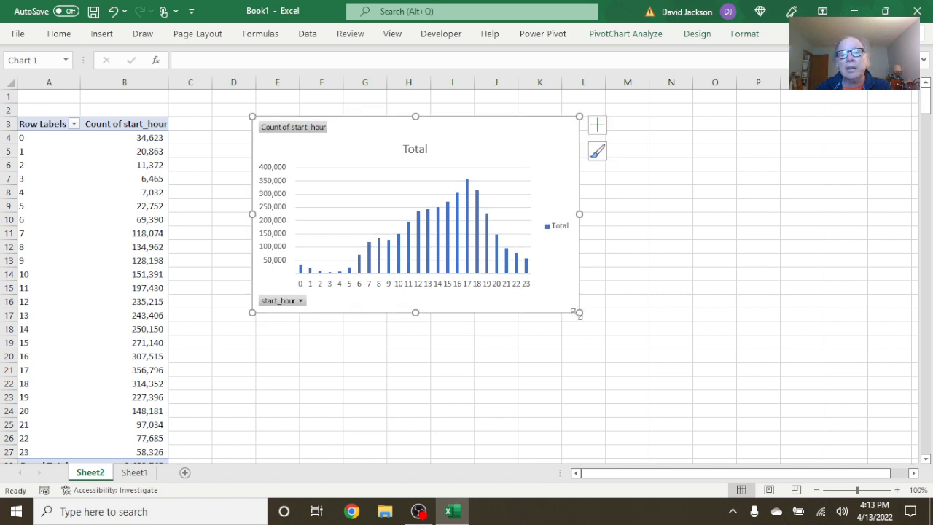
drag(579, 312, 699, 406)
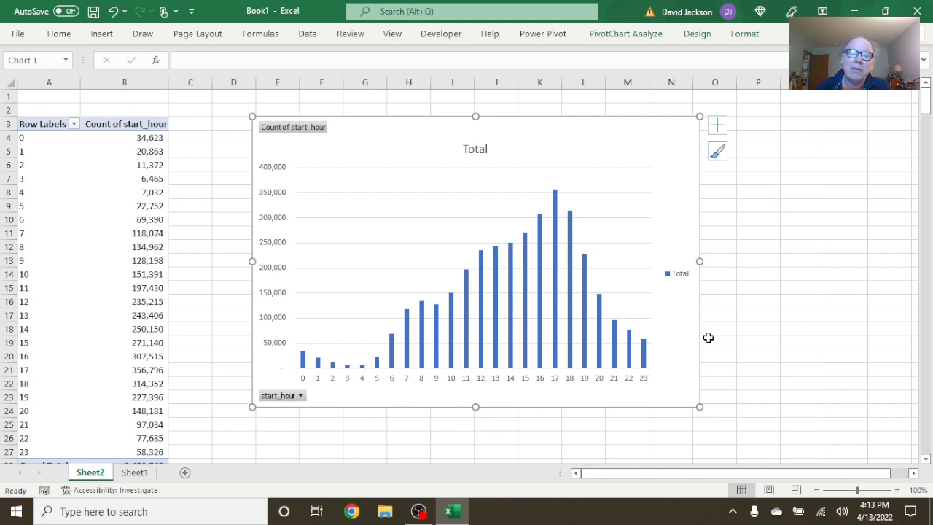